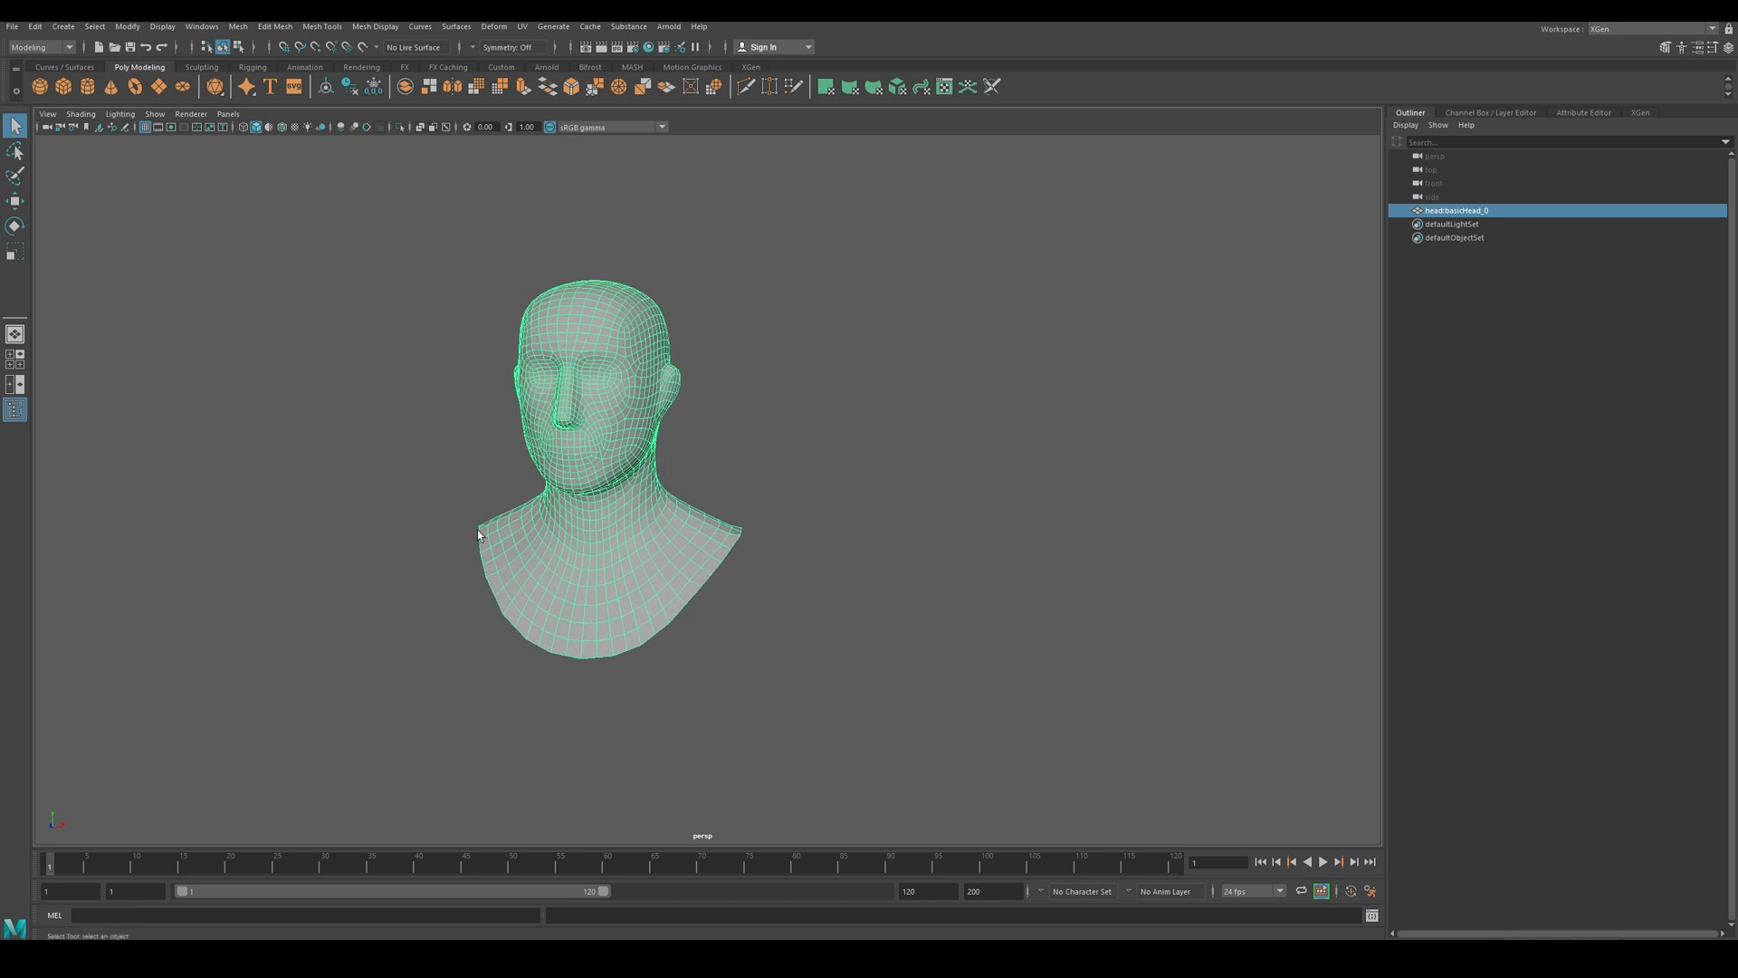
{"action": "left_click", "coordinate": [760, 594]}
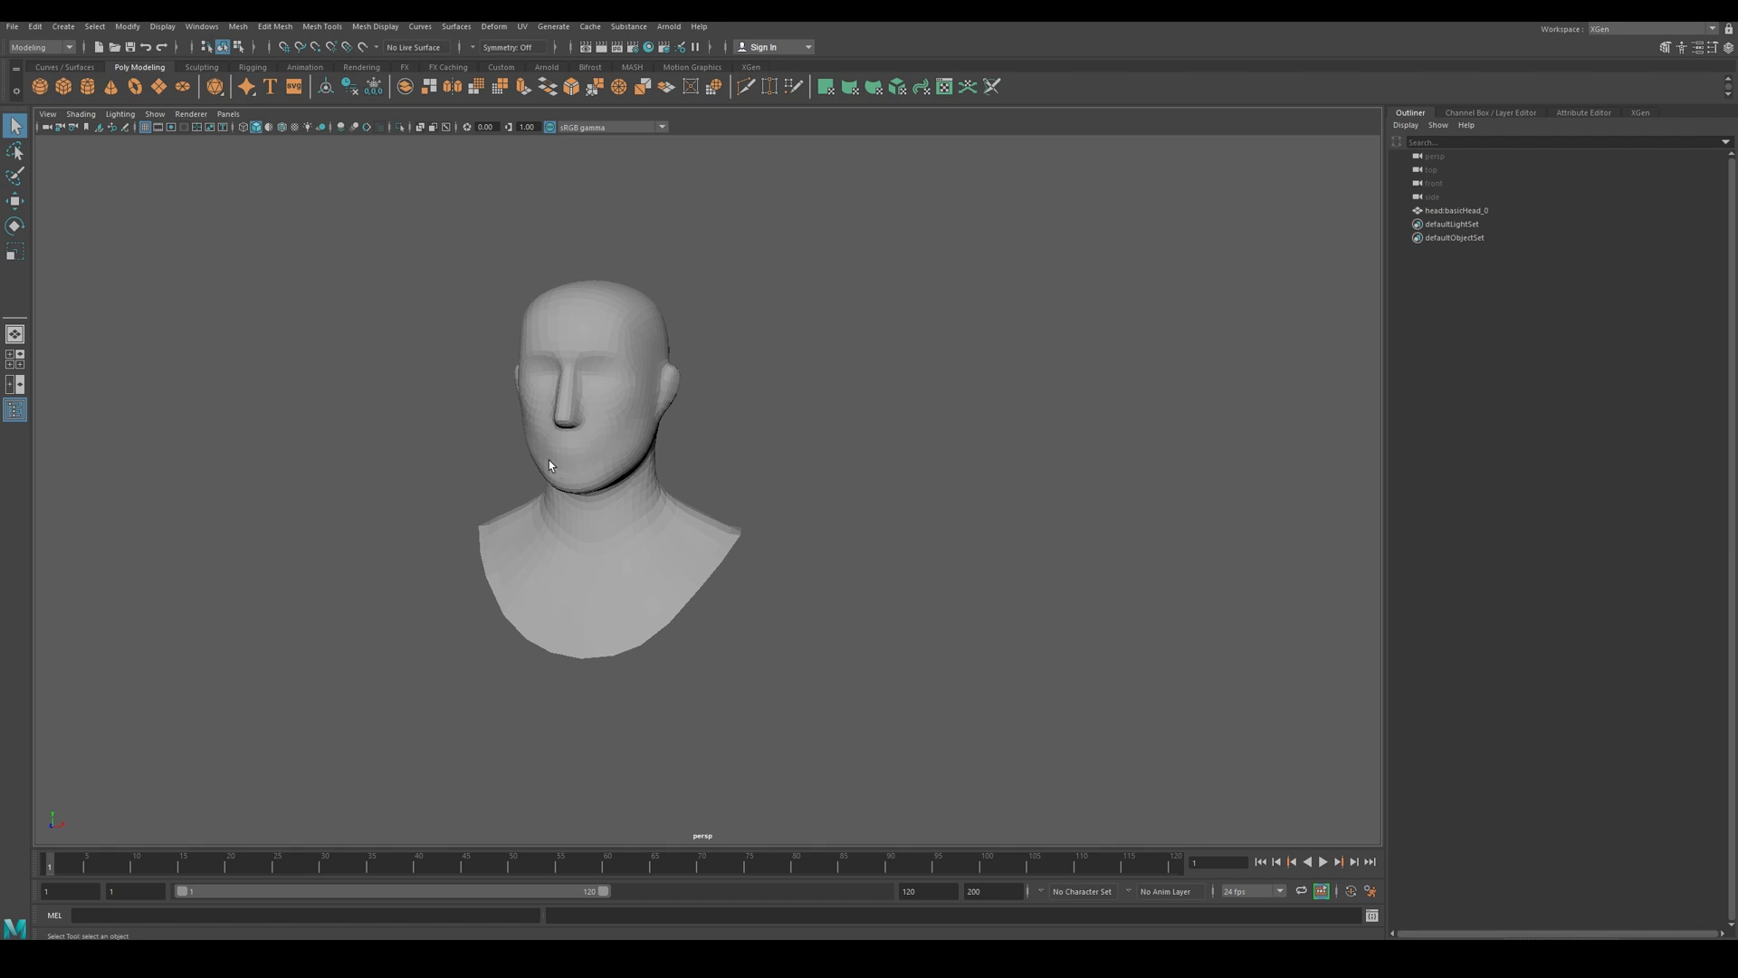
{"action": "left_click", "coordinate": [585, 501]}
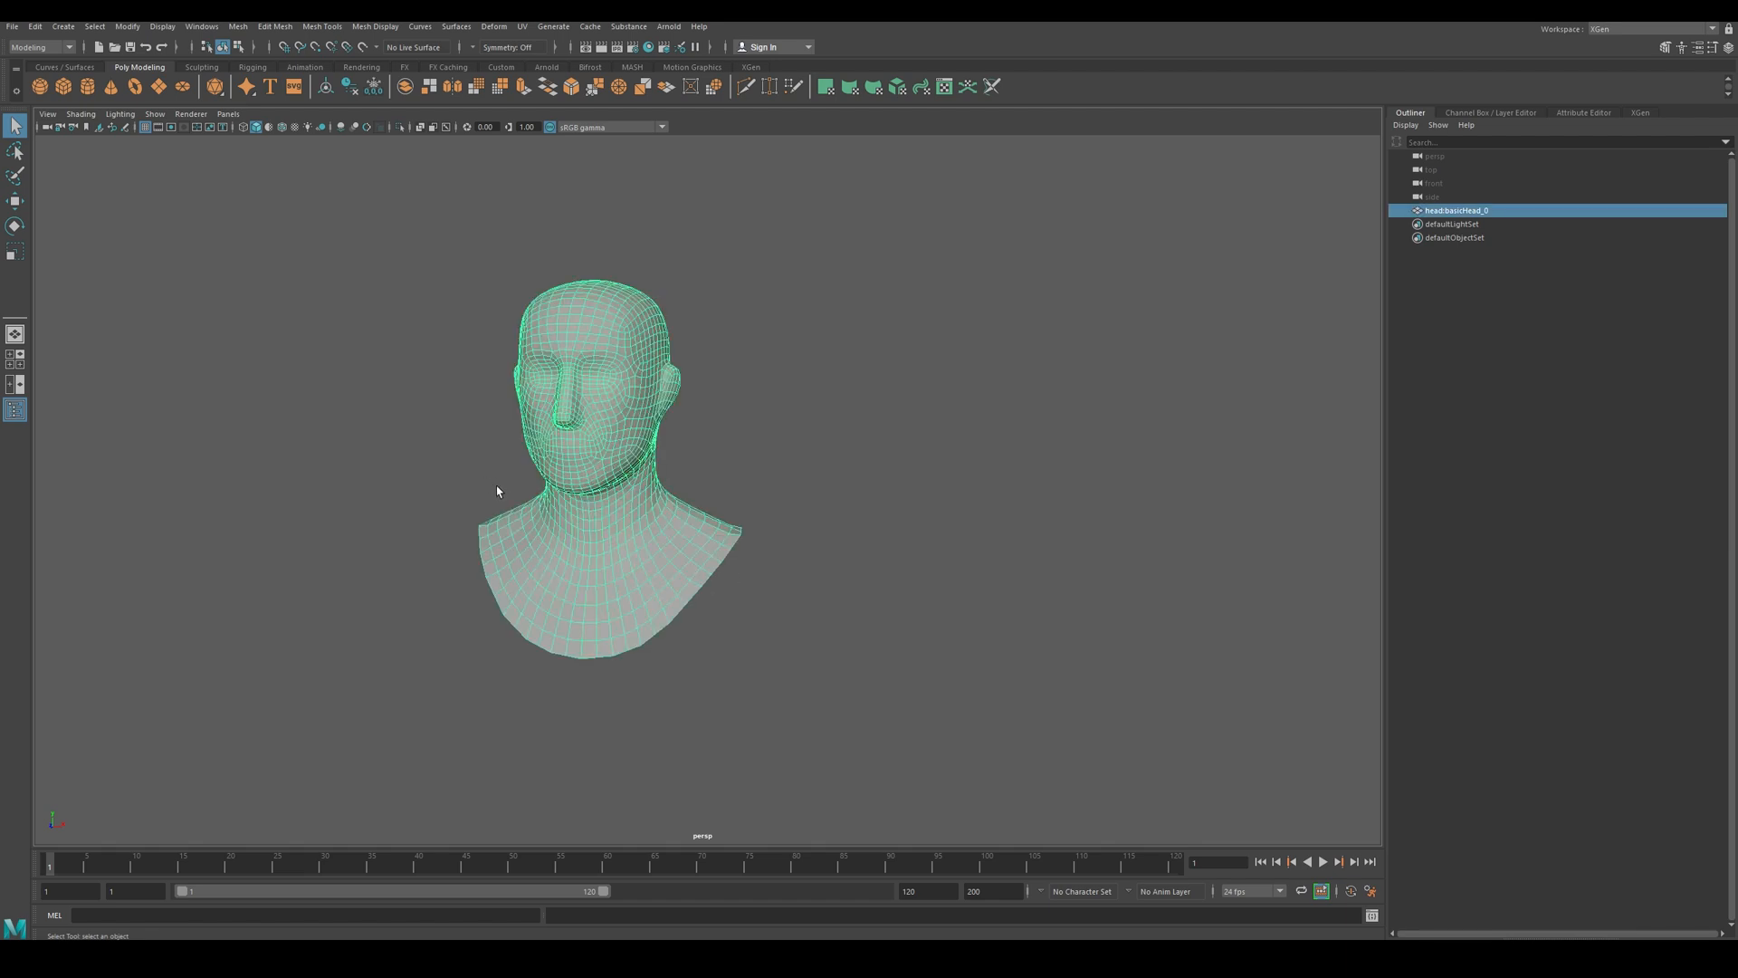
{"action": "left_click_drag", "start_coordinate": [421, 540], "coordinate": [356, 485], "text": "alt"}
{"action": "left_click", "coordinate": [484, 413]}
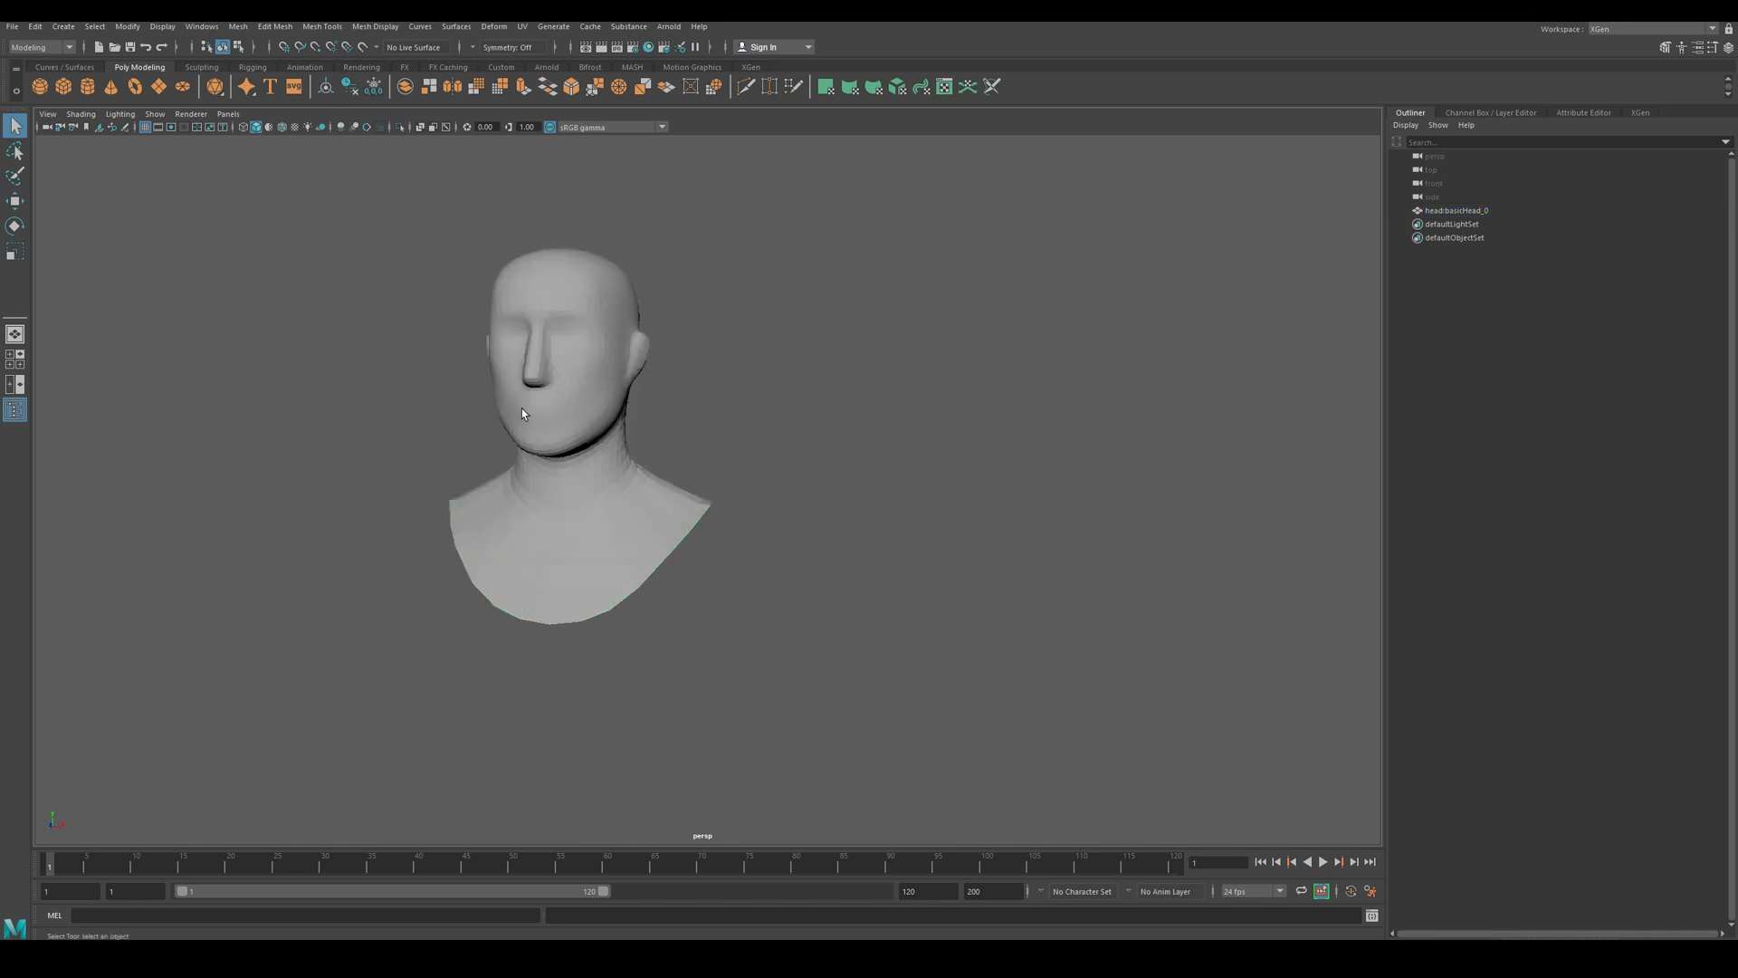
- Duplicate the head mesh and move the copy sideways so it stands beside the original
{"action": "left_click", "coordinate": [522, 410]}
{"action": "middle_click_drag", "start_coordinate": [561, 536], "coordinate": [520, 551], "text": "alt"}
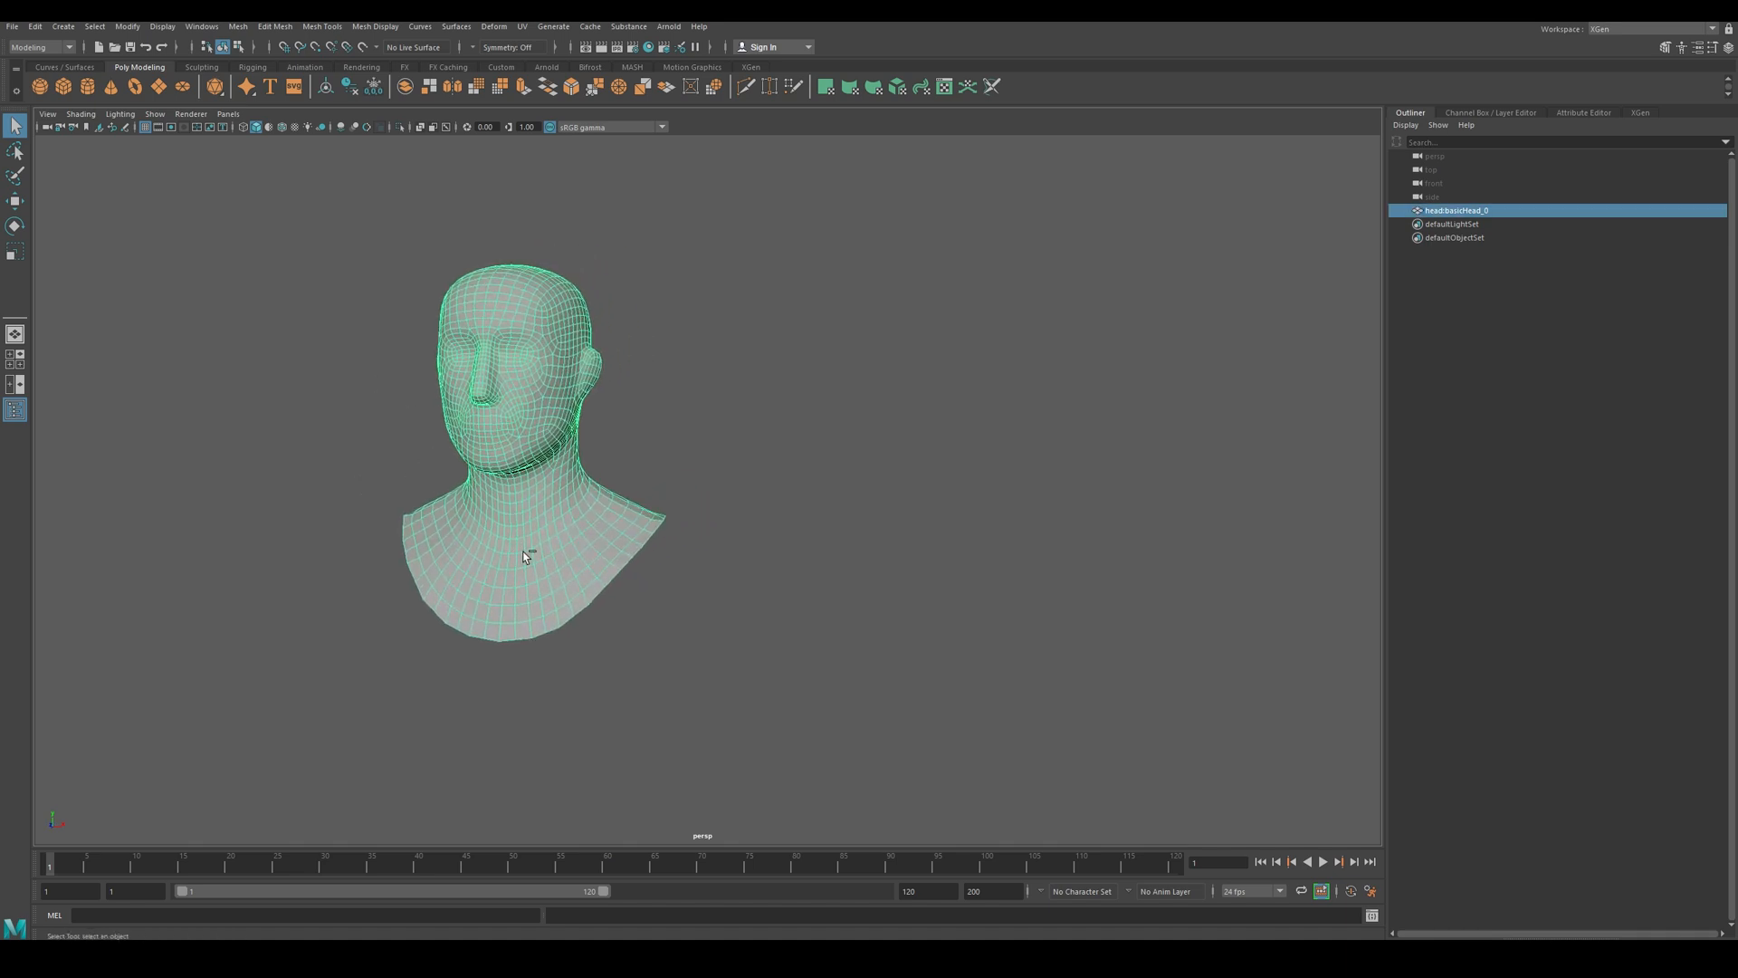
{"action": "key", "text": "ctrl+d"}
{"action": "key", "text": "w"}
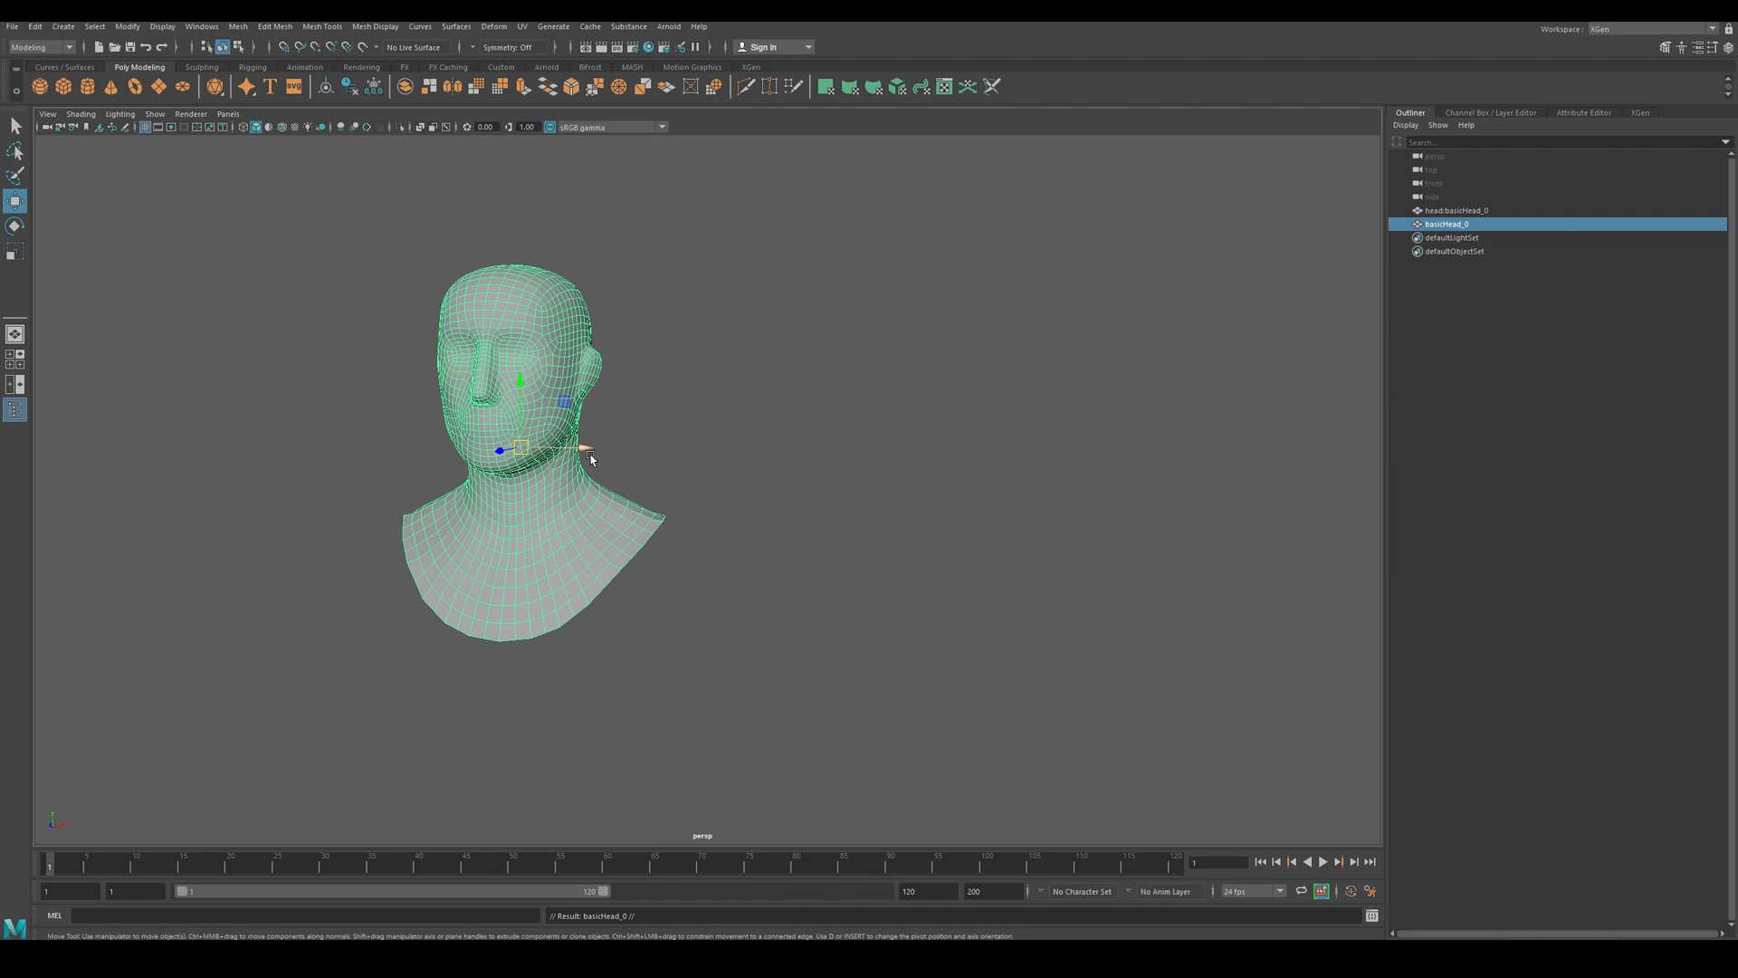
{"action": "left_click_drag", "start_coordinate": [582, 450], "coordinate": [871, 456]}
- Duplicate the original head again and place this second copy beyond the first one in the row
{"action": "left_click", "coordinate": [496, 485]}
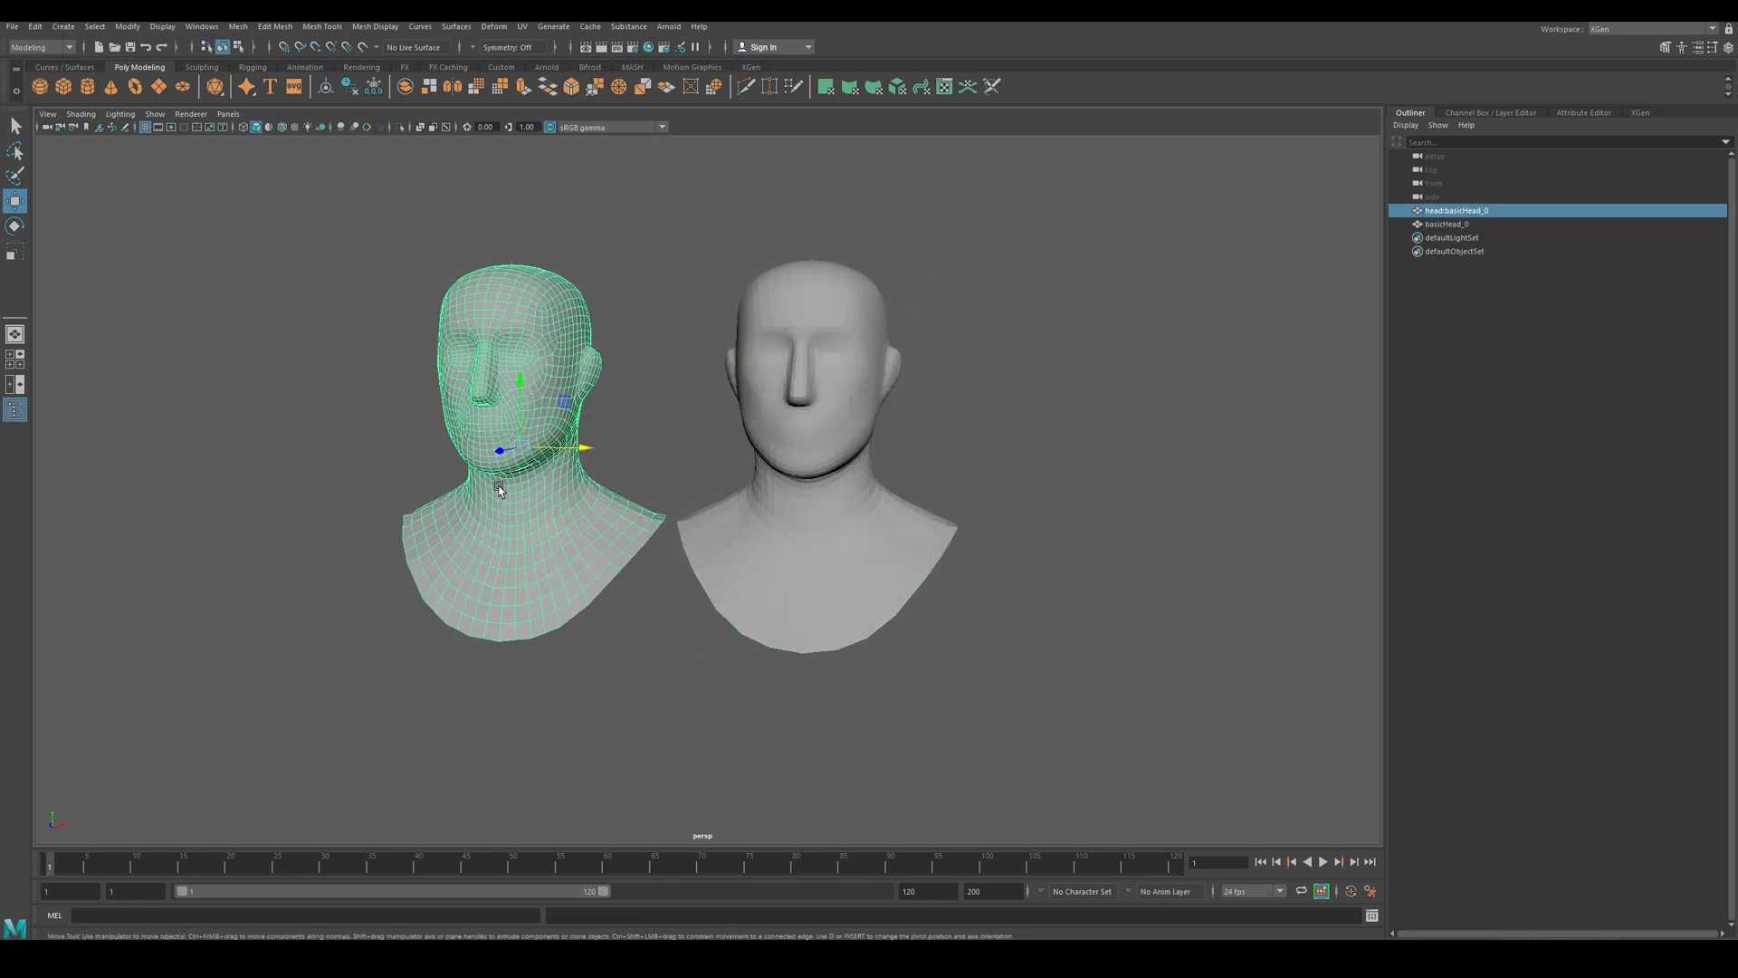
{"action": "key", "text": "ctrl+d"}
{"action": "left_click_drag", "start_coordinate": [583, 455], "coordinate": [1178, 457]}
- Make a third duplicate of the original head and place it at the far end of the row with matching spacing
{"action": "left_click", "coordinate": [521, 505]}
{"action": "key", "text": "ctrl+d"}
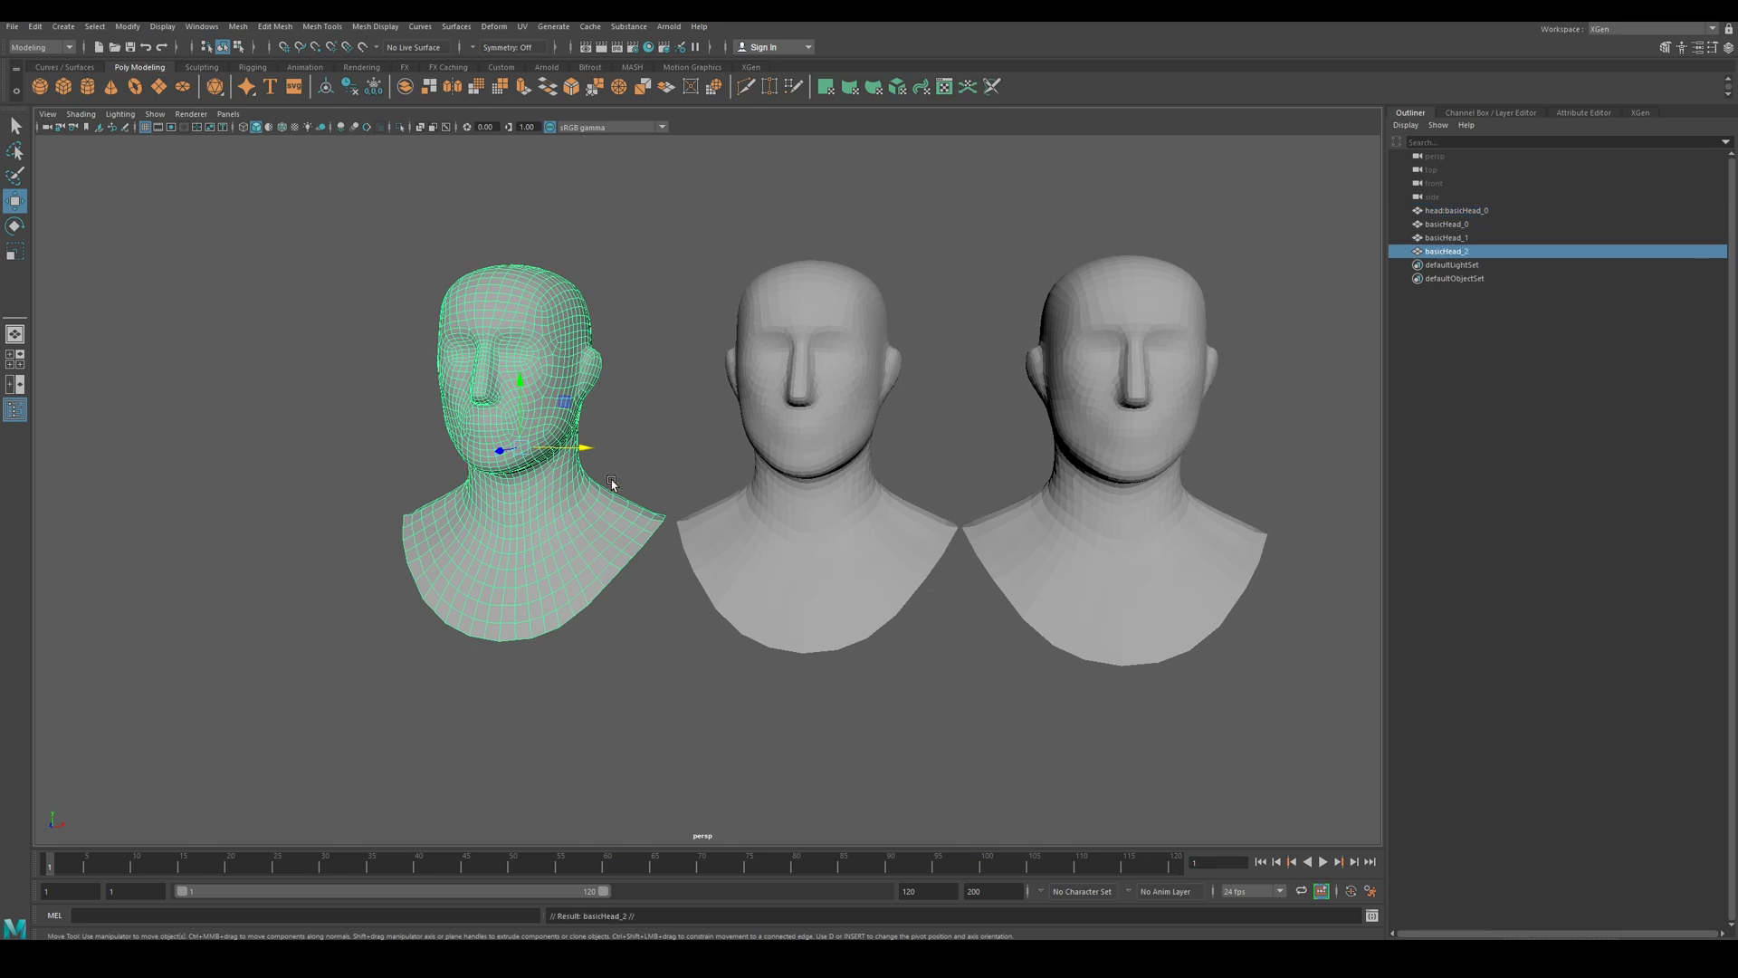
{"action": "left_click_drag", "start_coordinate": [582, 448], "coordinate": [1517, 432]}
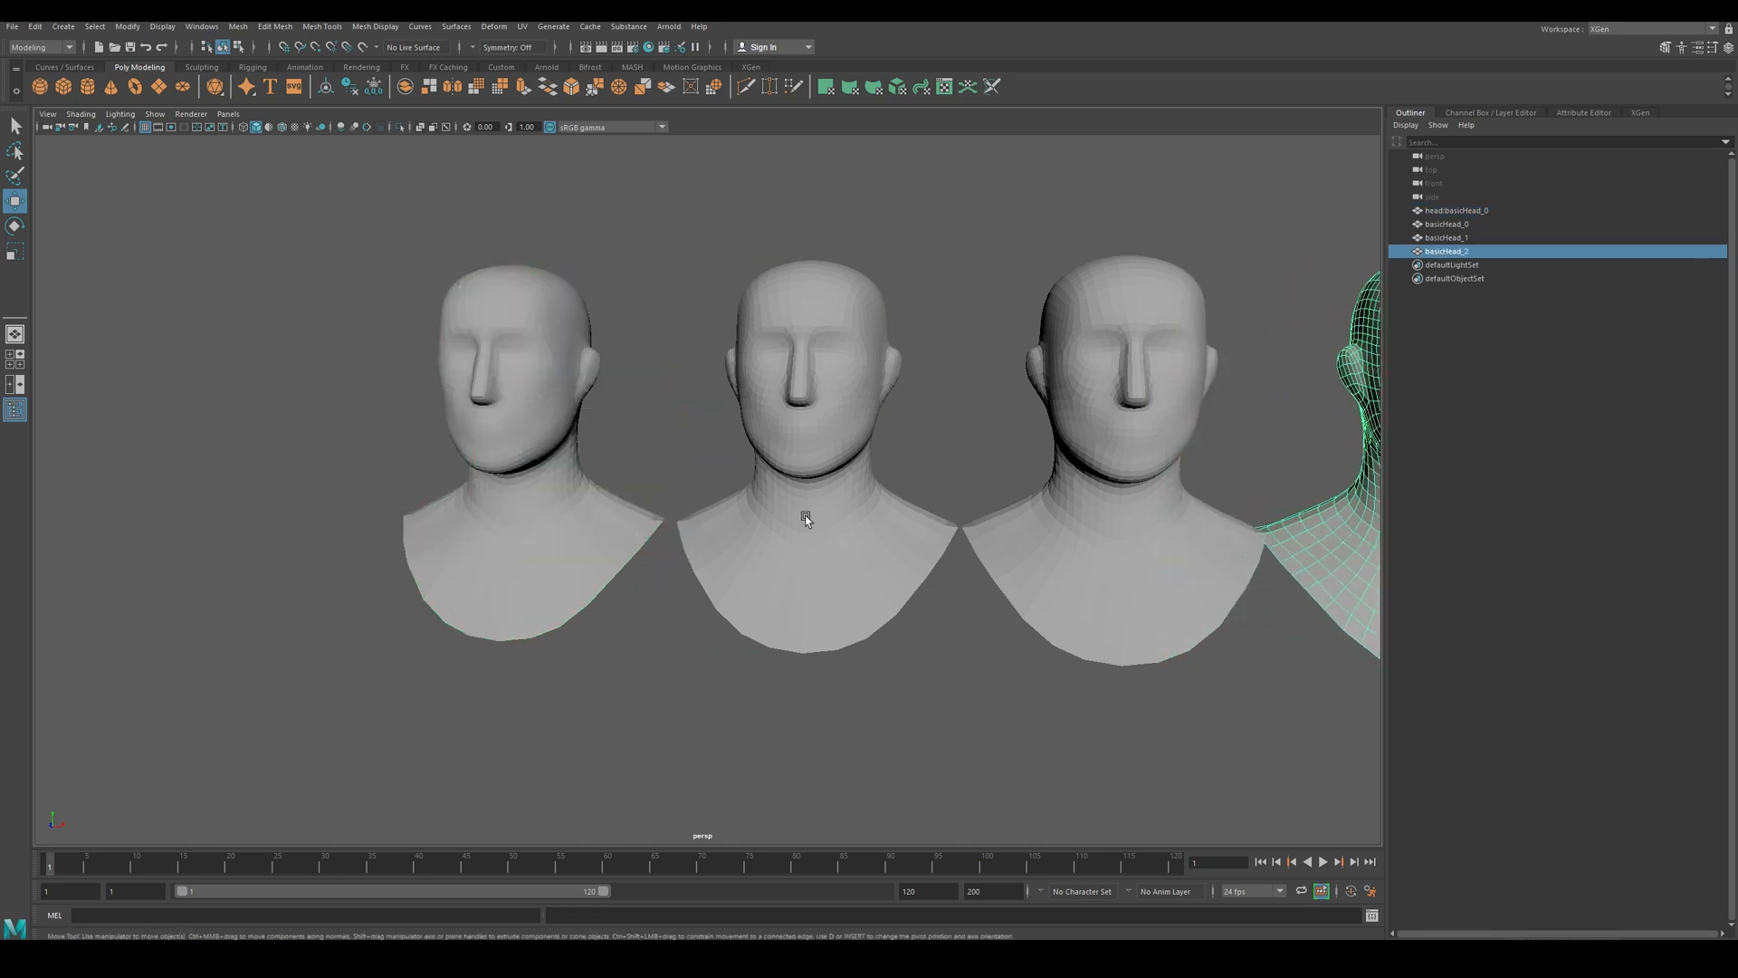
{"action": "middle_click_drag", "start_coordinate": [831, 590], "coordinate": [568, 574], "text": "alt"}
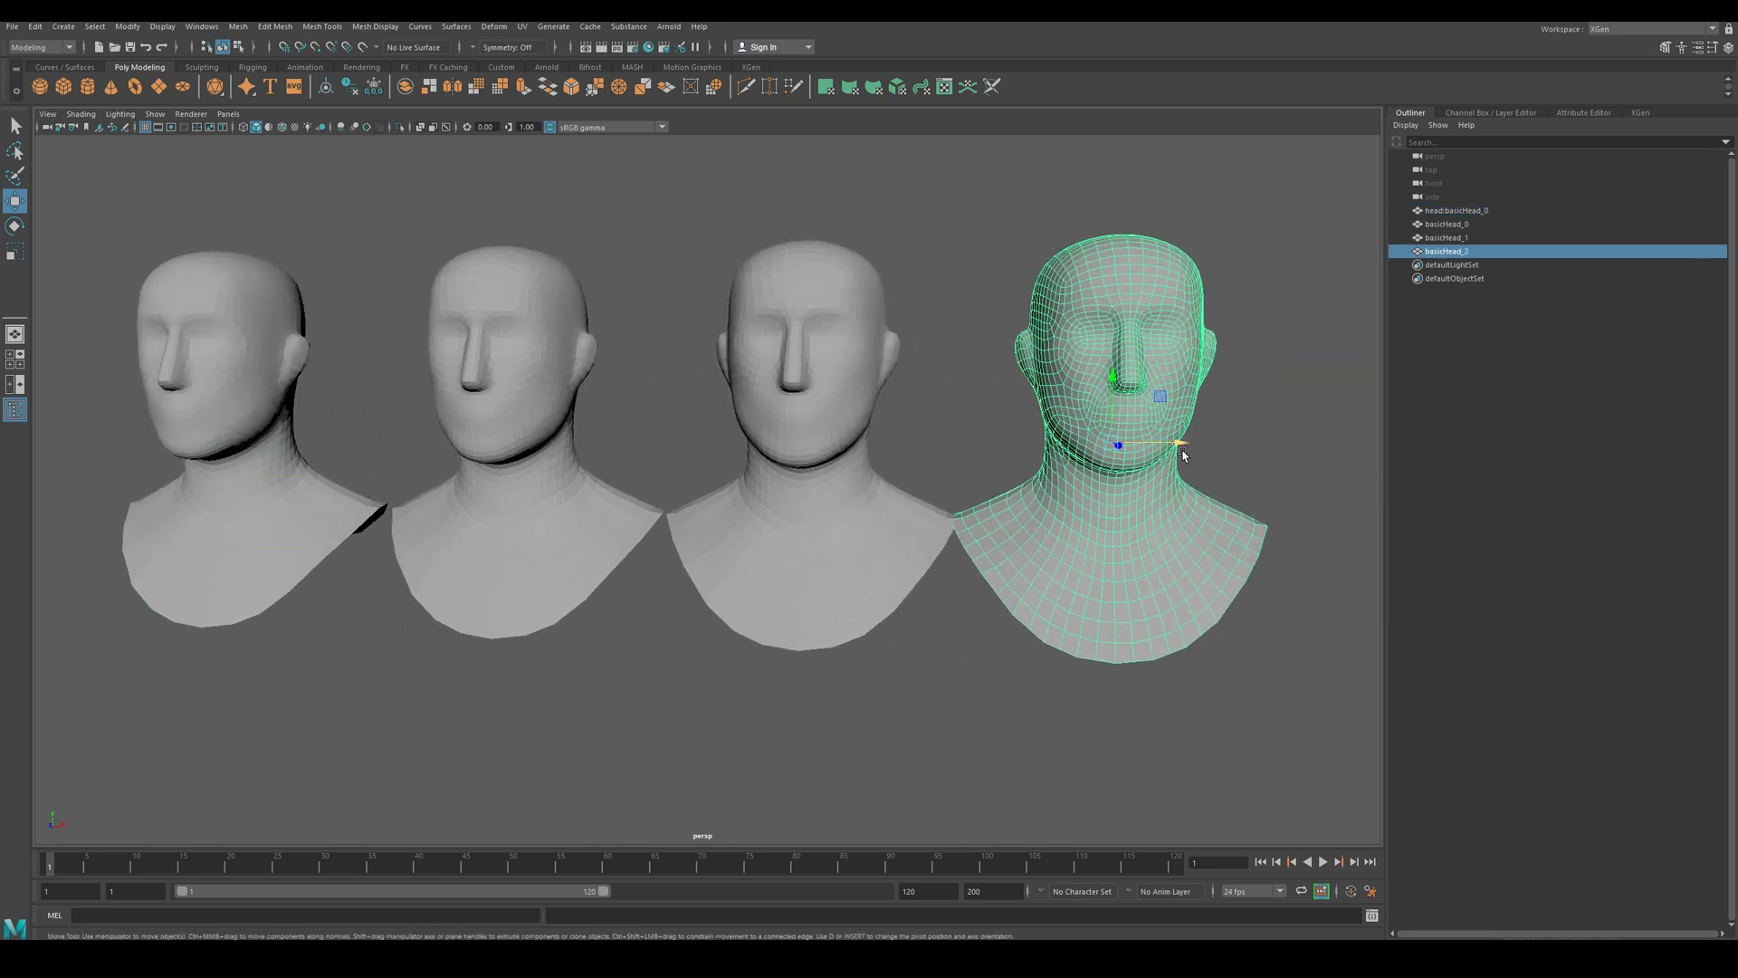
{"action": "left_click_drag", "start_coordinate": [1183, 454], "coordinate": [1201, 457]}
- Pull the crown vertices of the first copy upward with soft selection to form a tall head, and return to object mode
{"action": "left_click", "coordinate": [281, 373]}
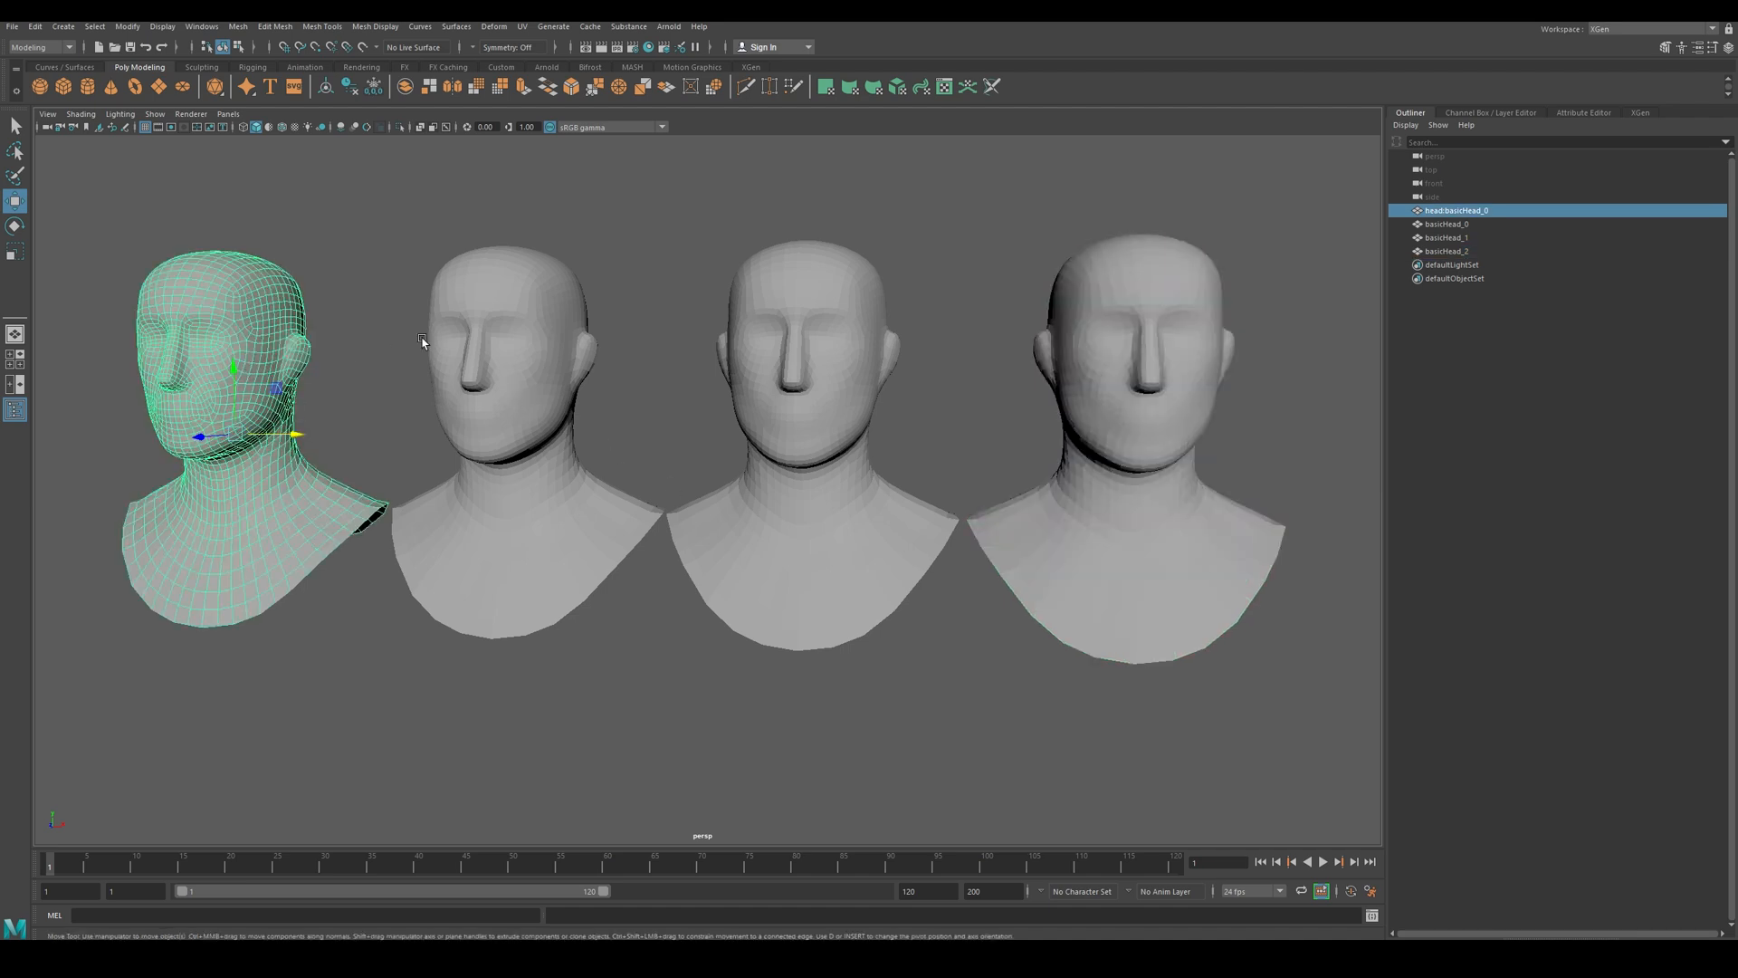
{"action": "left_click", "coordinate": [519, 344]}
{"action": "middle_click_drag", "start_coordinate": [548, 440], "coordinate": [504, 445], "text": "alt"}
{"action": "left_click_drag", "start_coordinate": [505, 446], "coordinate": [562, 403], "text": "alt"}
{"action": "left_click", "coordinate": [766, 353]}
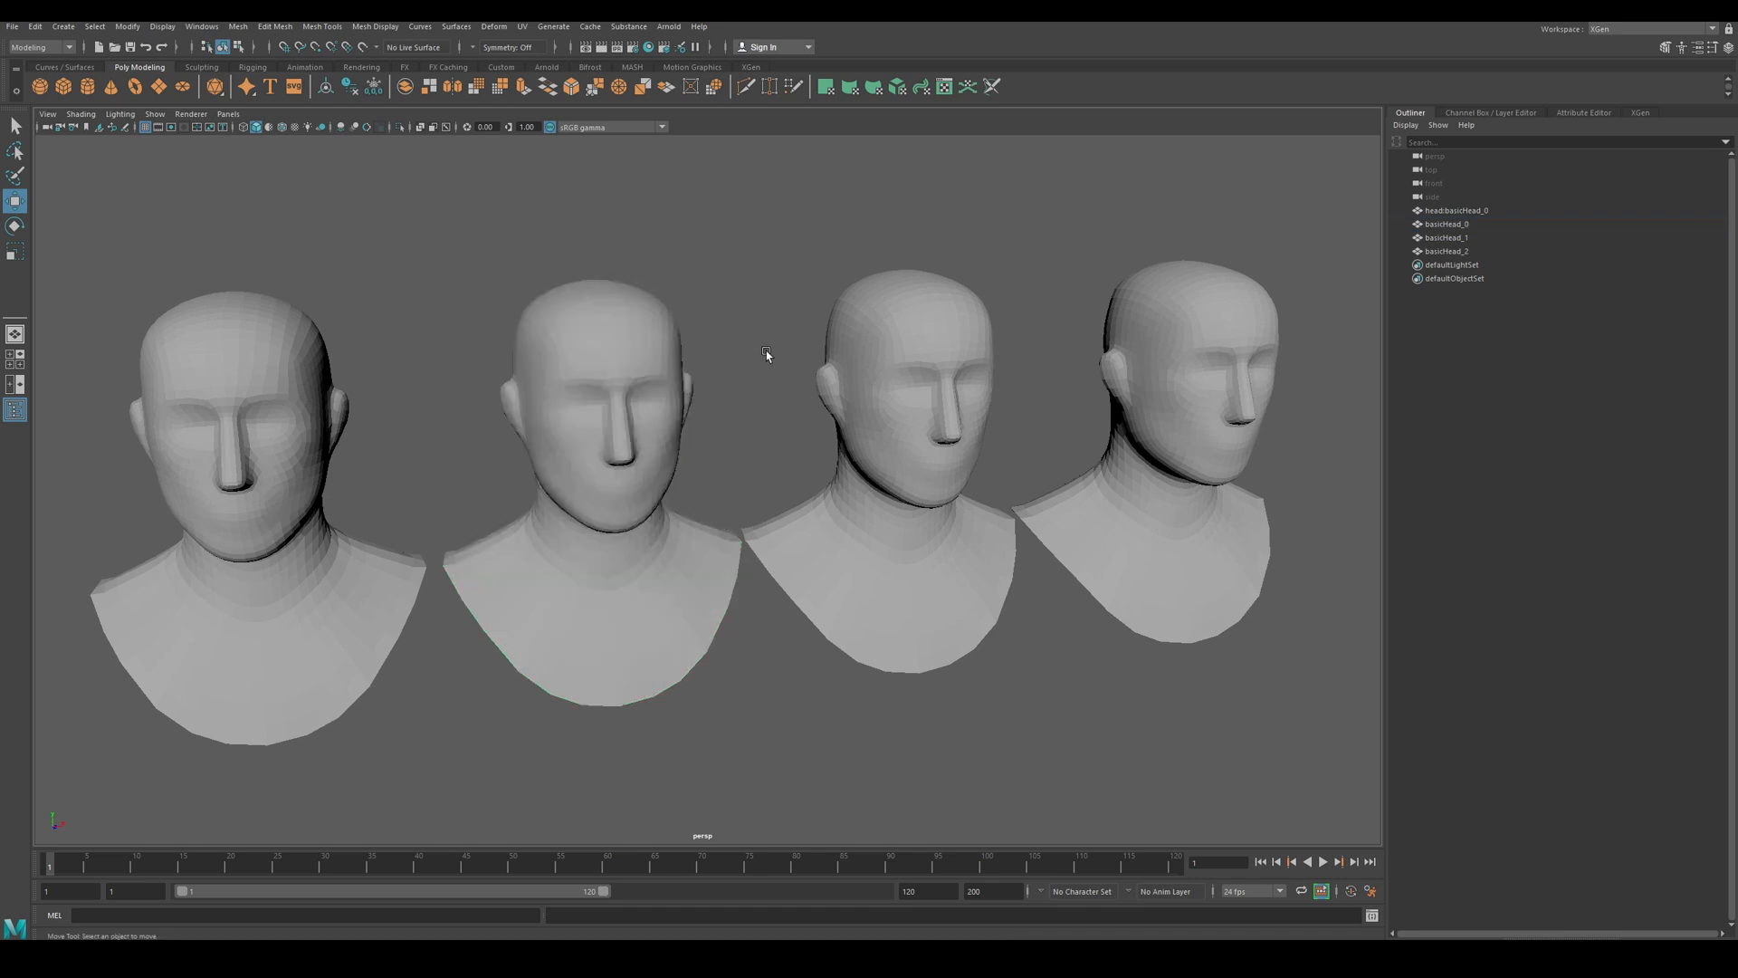
{"action": "left_click", "coordinate": [606, 371]}
{"action": "right_click_drag", "start_coordinate": [609, 366], "coordinate": [570, 360]}
{"action": "left_click_drag", "start_coordinate": [564, 243], "coordinate": [641, 303]}
{"action": "mouse_move", "coordinate": [653, 367]}
{"action": "middle_mouse_down", "text": "alt"}
{"action": "mouse_move", "coordinate": [651, 392]}
{"action": "mouse_move", "coordinate": [652, 353]}
{"action": "middle_mouse_up", "text": "alt"}
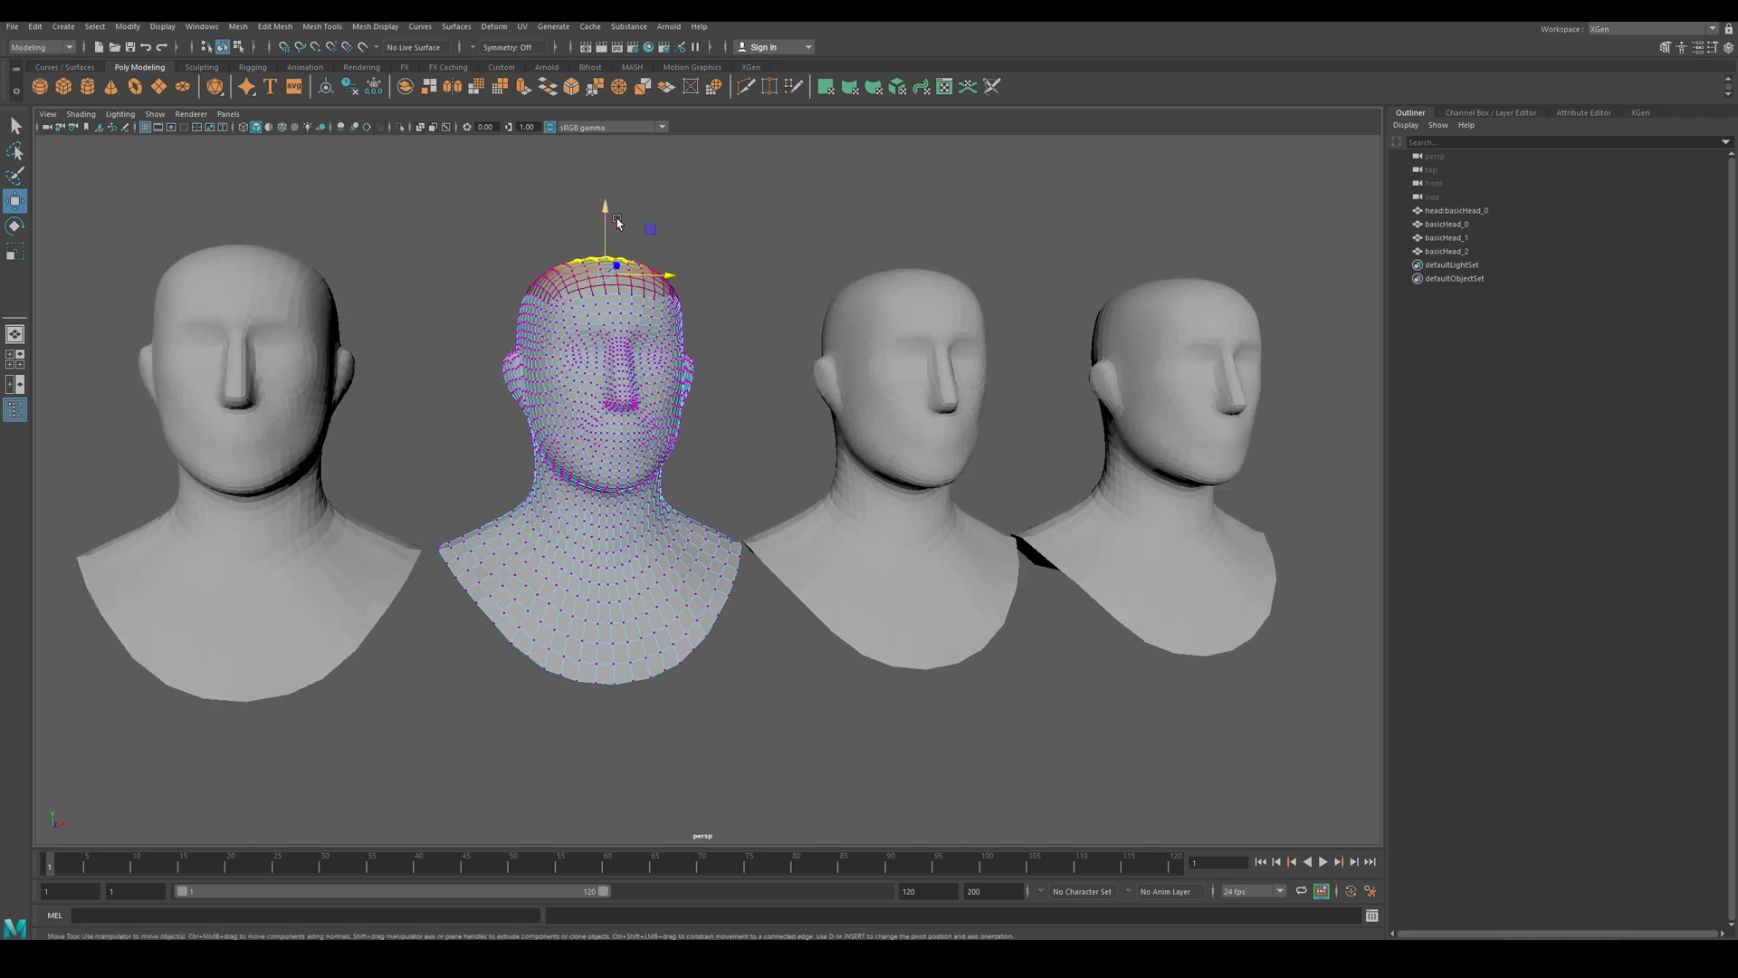
{"action": "left_click_drag", "start_coordinate": [617, 211], "coordinate": [618, 149]}
{"action": "middle_click_drag", "start_coordinate": [665, 358], "coordinate": [571, 393], "text": "alt"}
{"action": "right_click_drag", "start_coordinate": [609, 351], "coordinate": [641, 340]}
{"action": "left_click", "coordinate": [642, 439]}
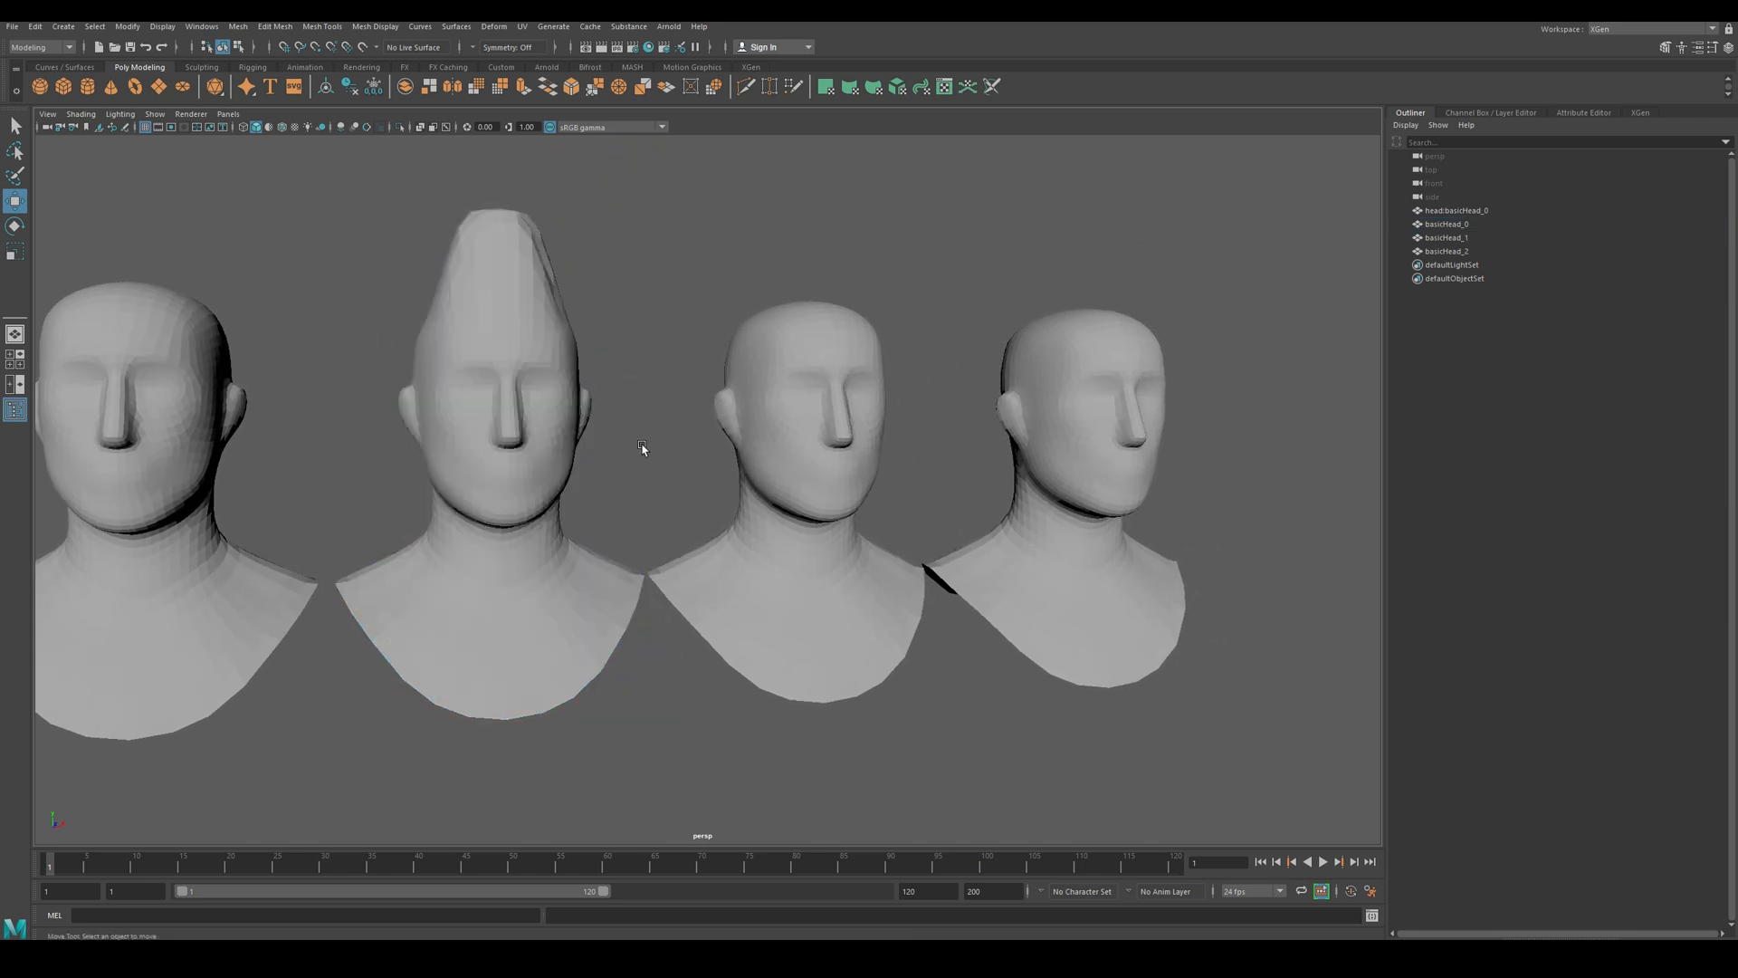
- Pull the nose vertices of the second copy far forward with soft selection, and return to object mode
{"action": "left_click_drag", "start_coordinate": [644, 447], "coordinate": [839, 464], "text": "alt"}
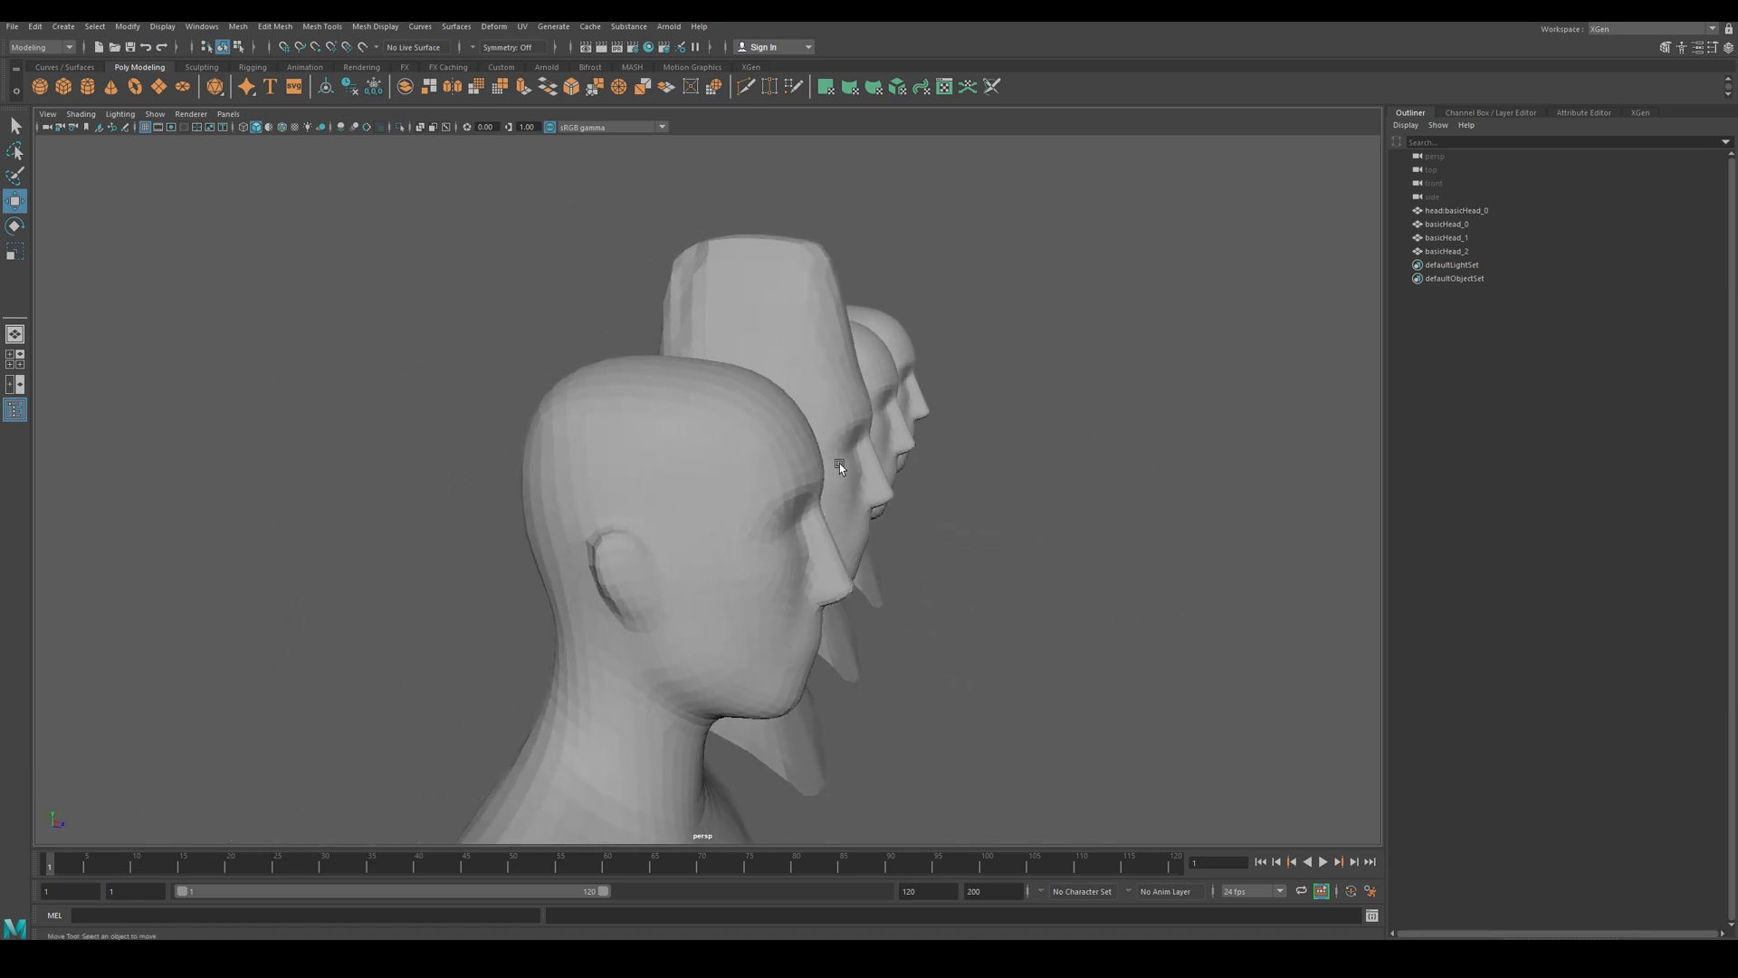
{"action": "left_click", "coordinate": [914, 455]}
{"action": "key", "text": "f"}
{"action": "scroll", "coordinate": [979, 444], "scroll_direction": "down", "scroll_amount": 5}
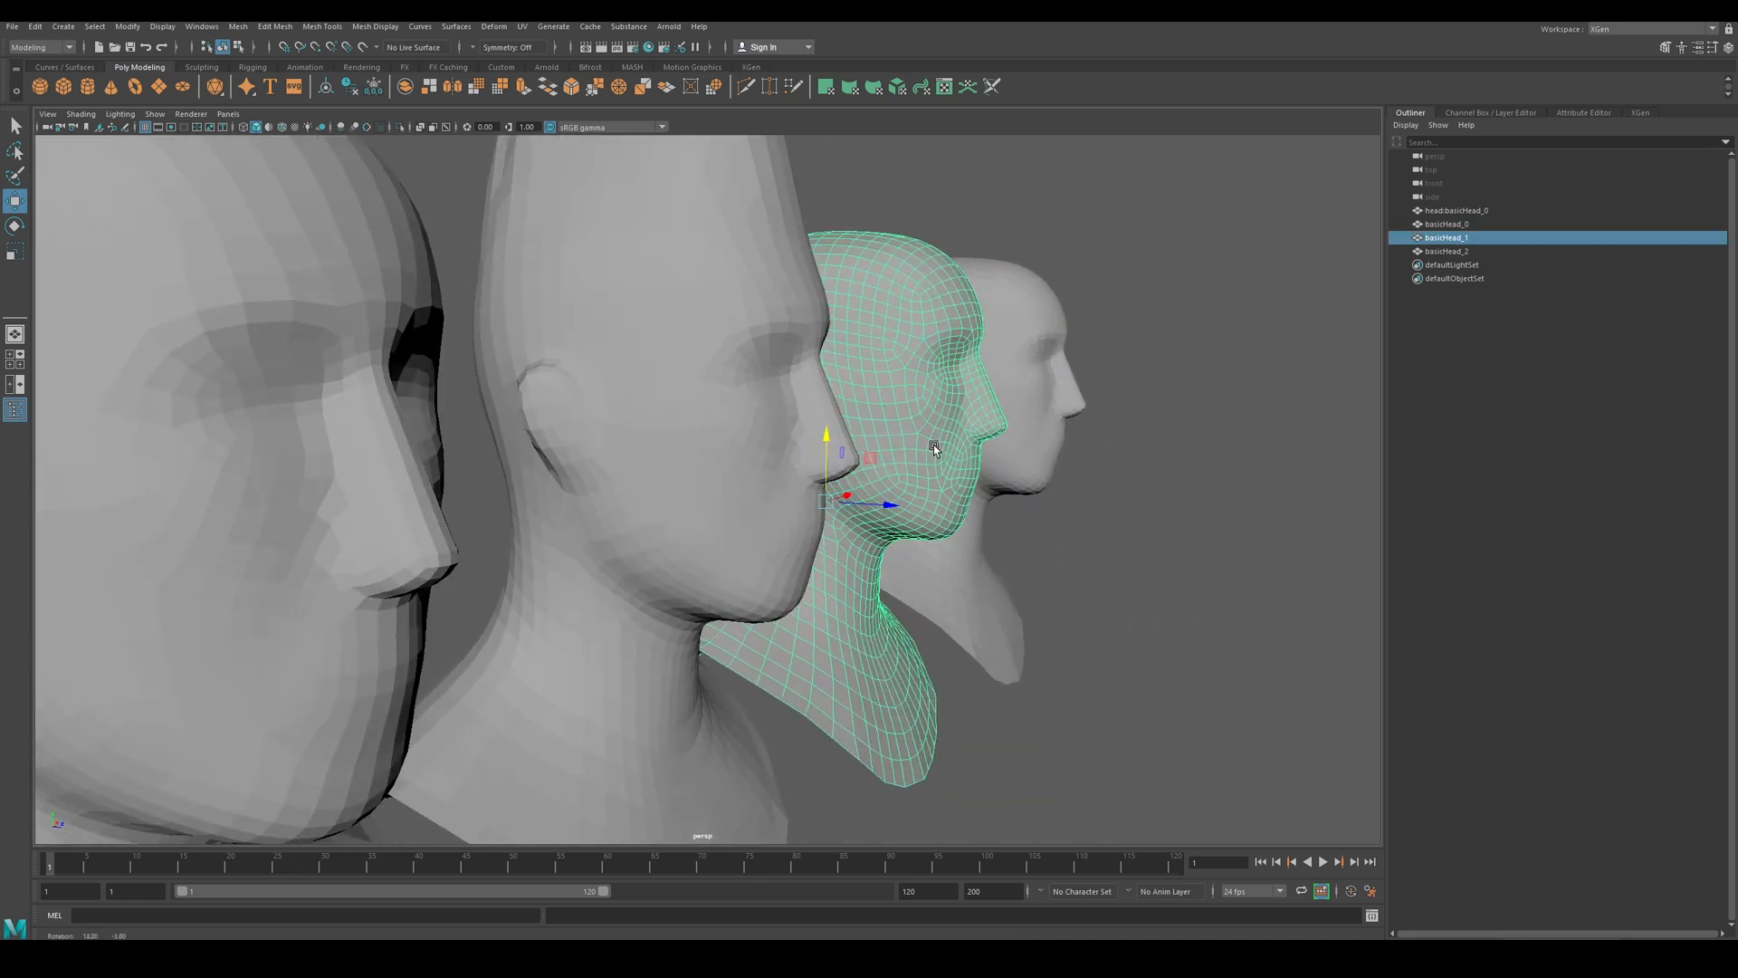
{"action": "right_click_drag", "start_coordinate": [969, 425], "coordinate": [910, 422]}
{"action": "left_click_drag", "start_coordinate": [1076, 413], "coordinate": [1156, 432]}
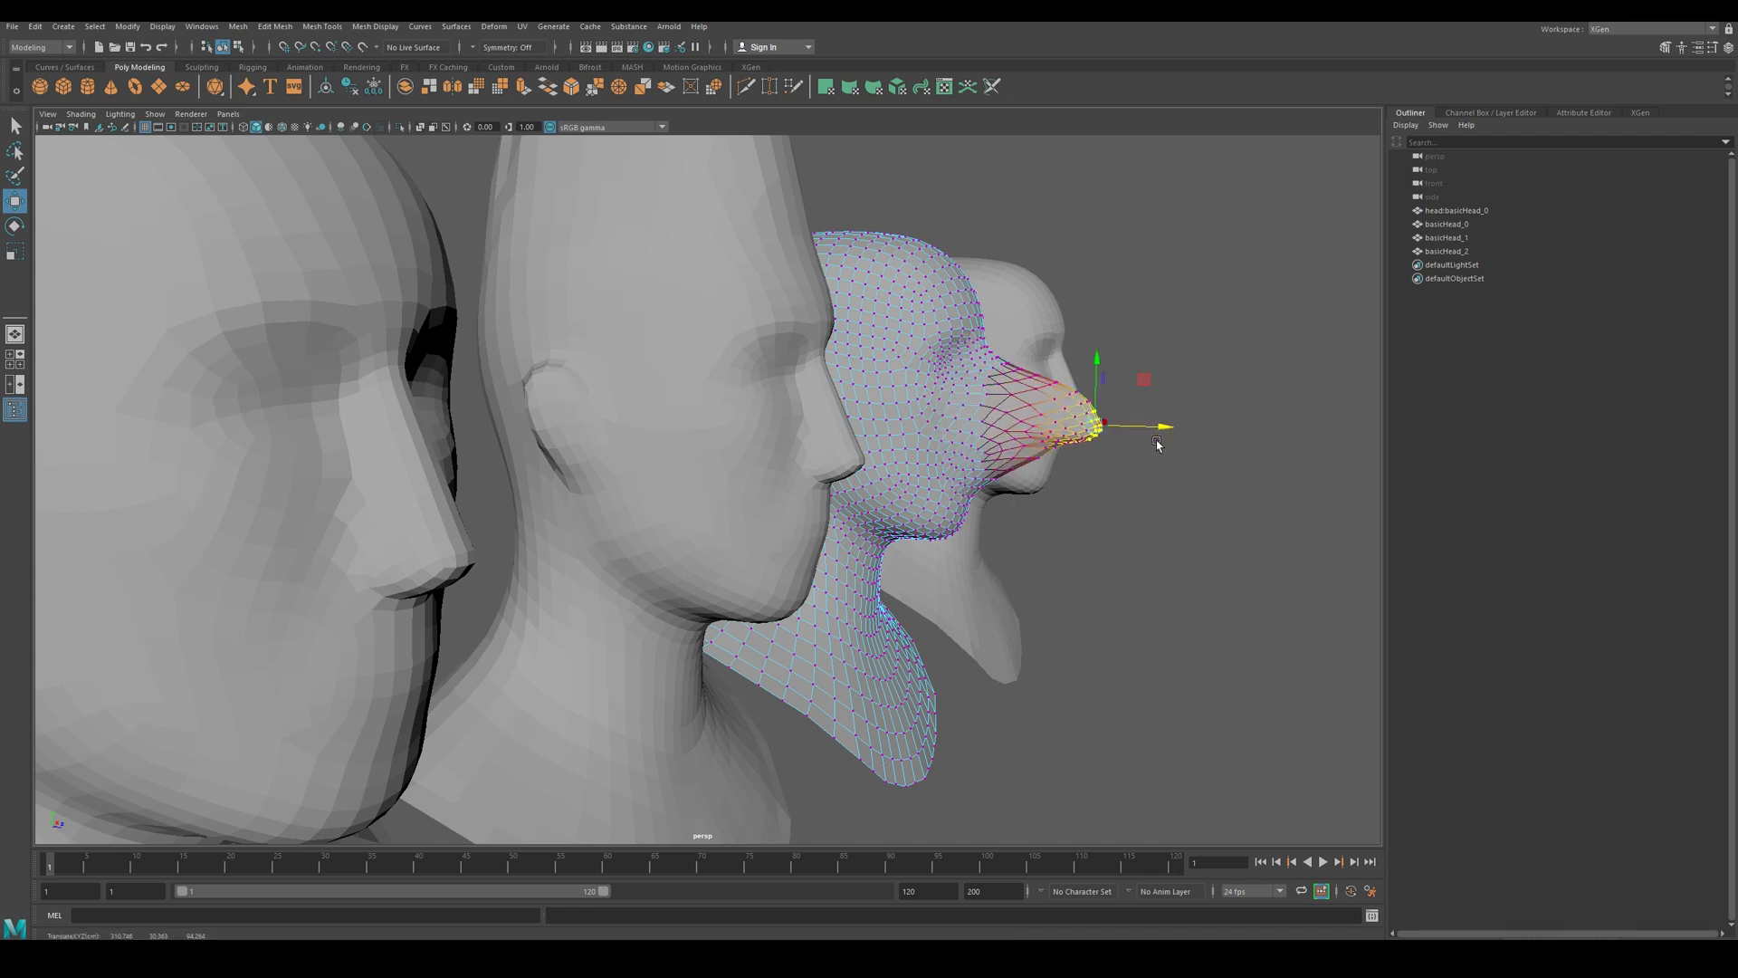
{"action": "right_click_drag", "start_coordinate": [1134, 545], "coordinate": [1190, 536]}
{"action": "left_click", "coordinate": [1155, 549]}
{"action": "scroll", "coordinate": [1176, 552], "scroll_direction": "up", "scroll_amount": 2}
{"action": "middle_click_drag", "start_coordinate": [1177, 554], "coordinate": [1056, 577], "text": "alt"}
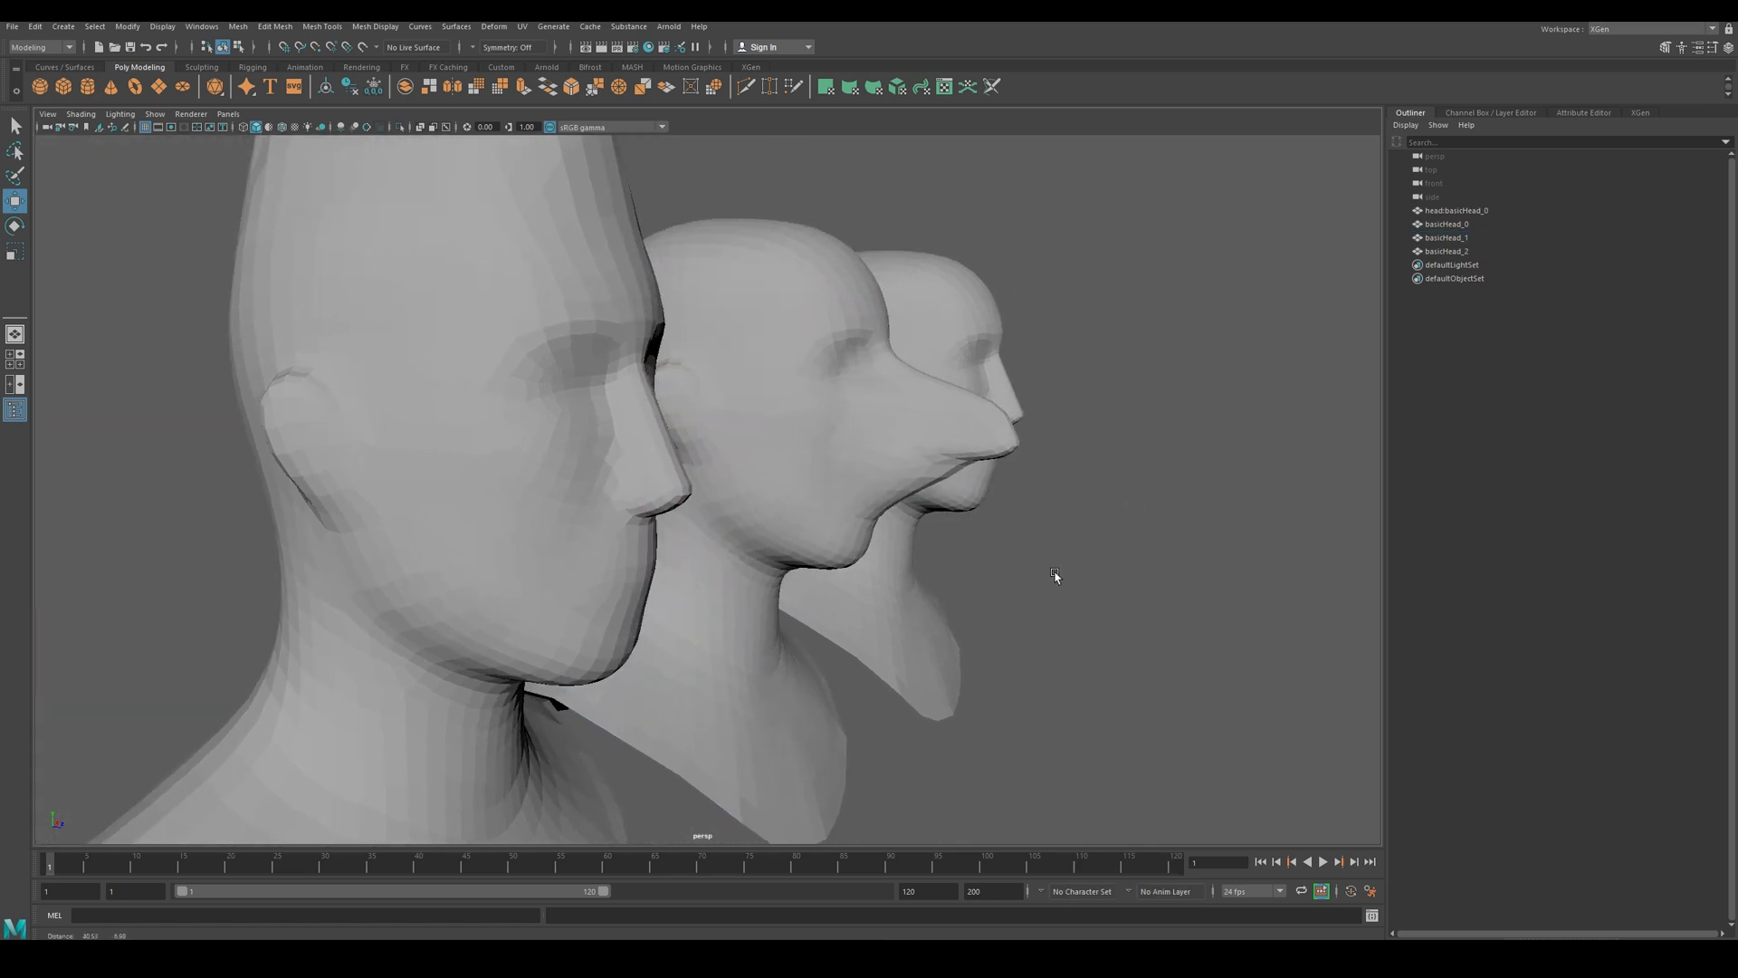
- Stretch the chin of the third copy down and forward by moving its soft-selected vertices, and return to object mode
{"action": "left_click_drag", "start_coordinate": [1056, 578], "coordinate": [838, 589], "text": "alt"}
{"action": "left_click", "coordinate": [951, 595]}
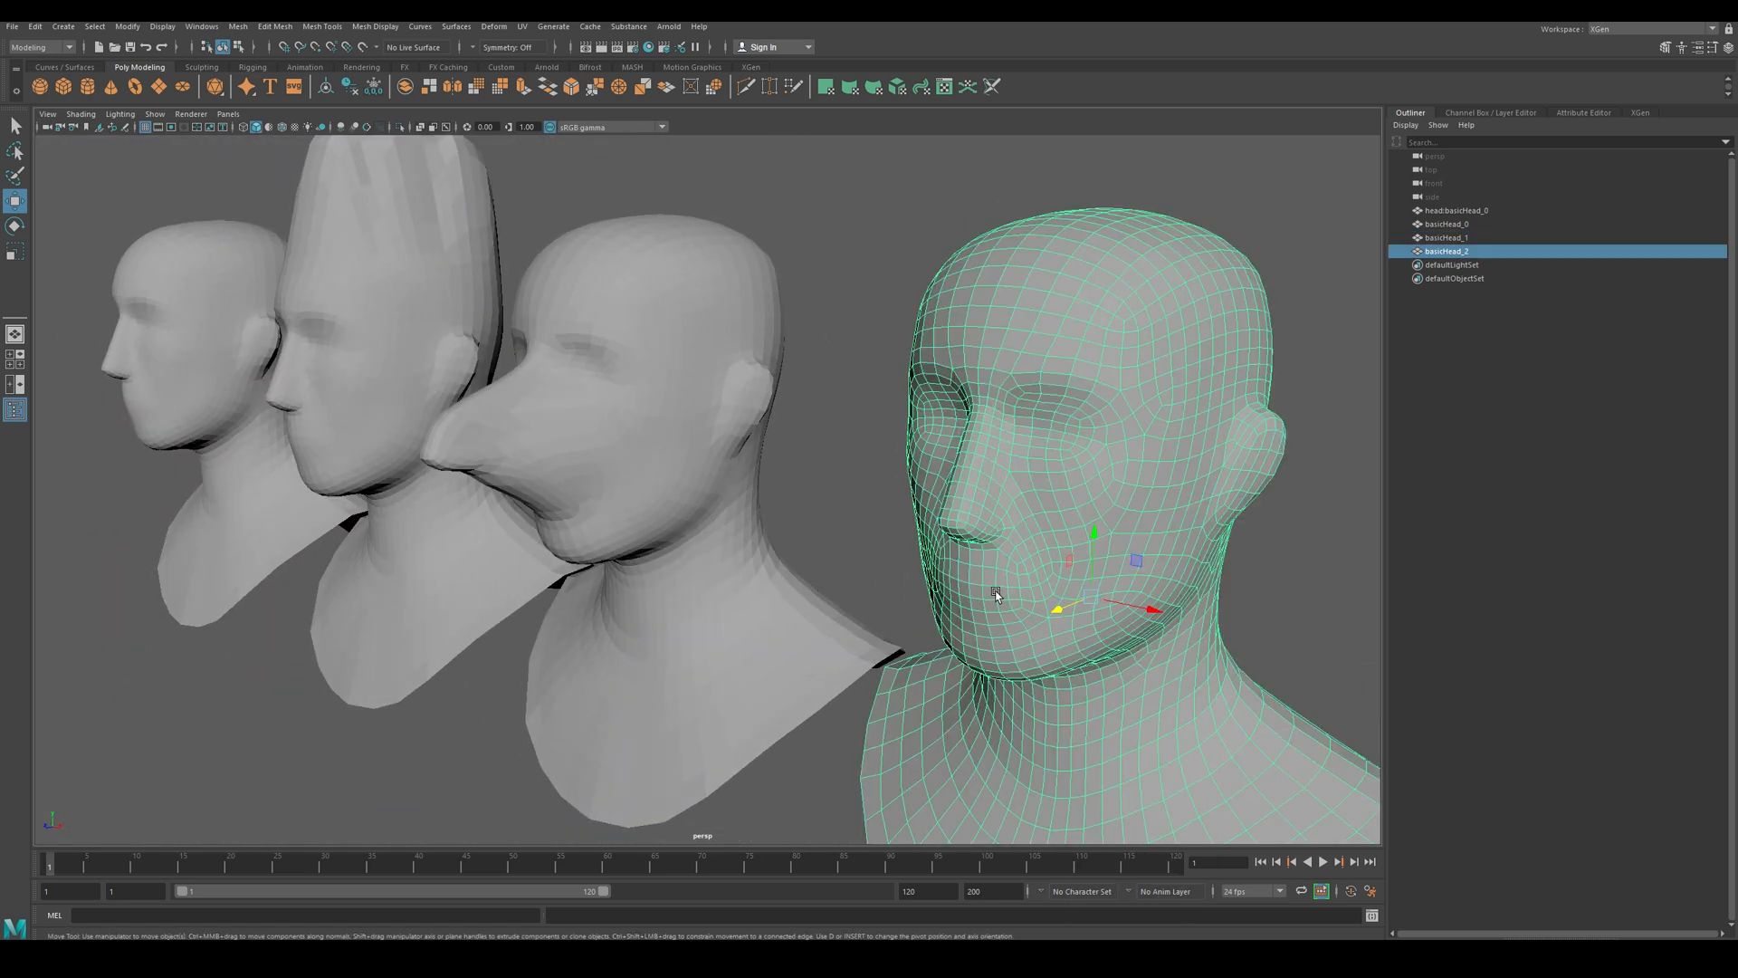
{"action": "left_click_drag", "start_coordinate": [952, 594], "coordinate": [868, 586], "text": "alt"}
{"action": "right_click_drag", "start_coordinate": [505, 524], "coordinate": [455, 528]}
{"action": "left_click_drag", "start_coordinate": [502, 613], "coordinate": [460, 568]}
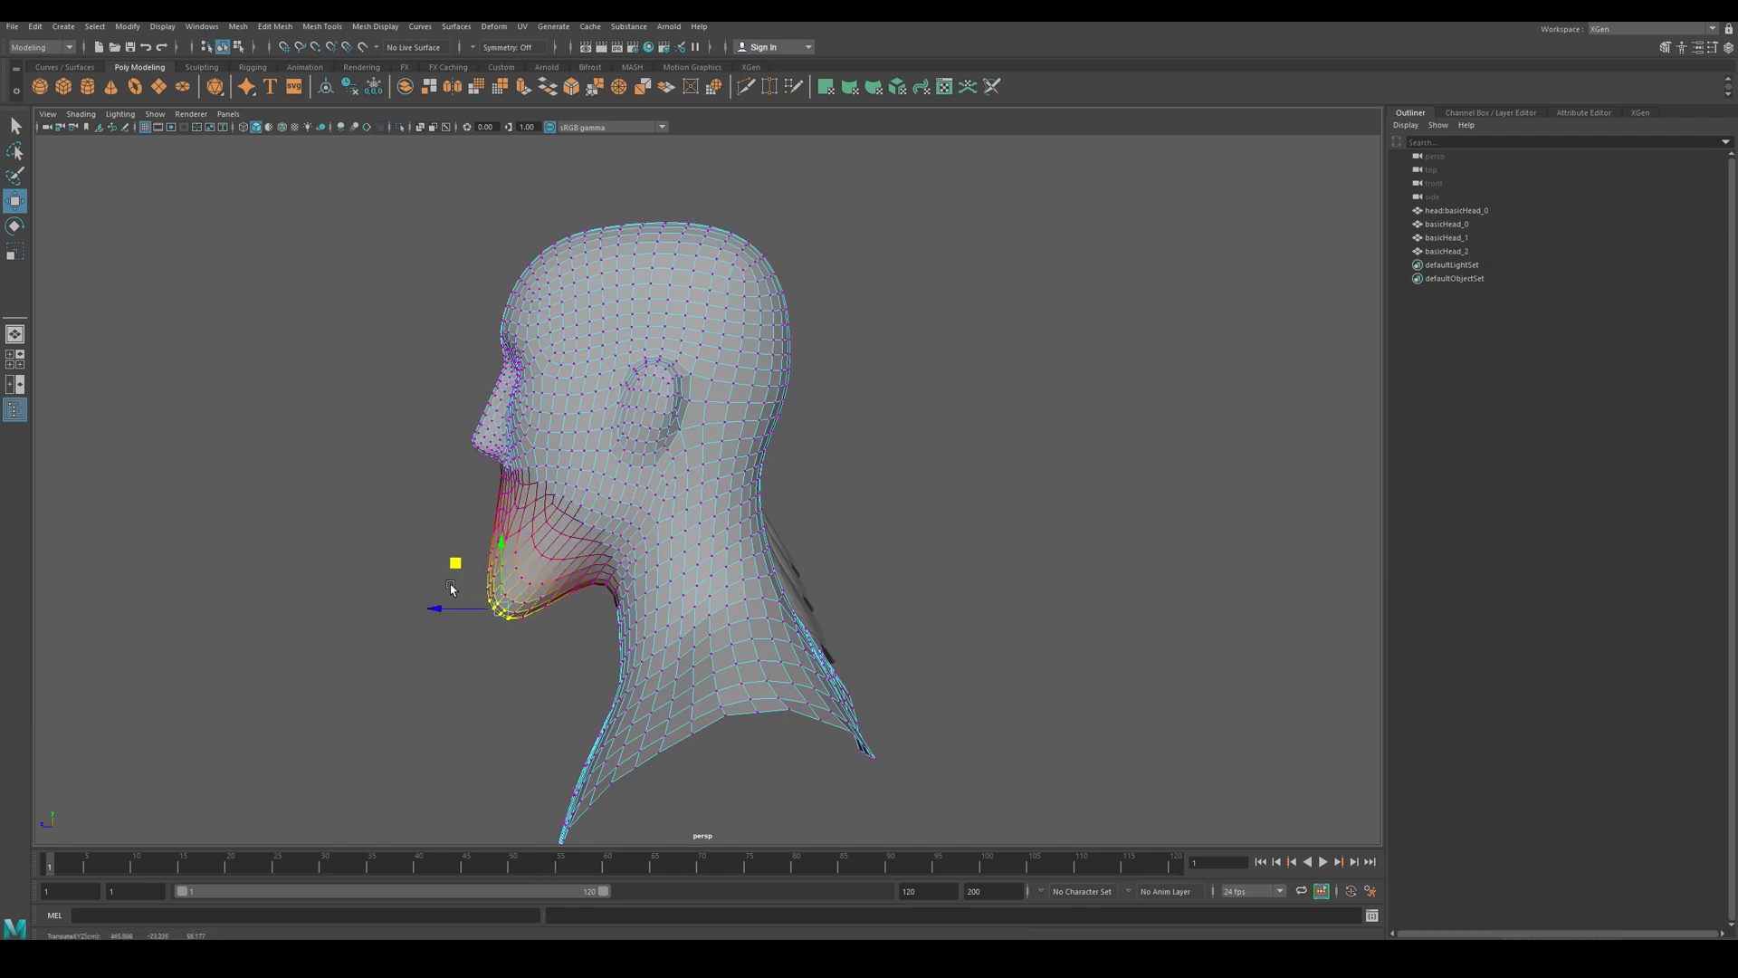
{"action": "left_click", "coordinate": [369, 537]}
{"action": "right_click_drag", "start_coordinate": [338, 534], "coordinate": [391, 515]}
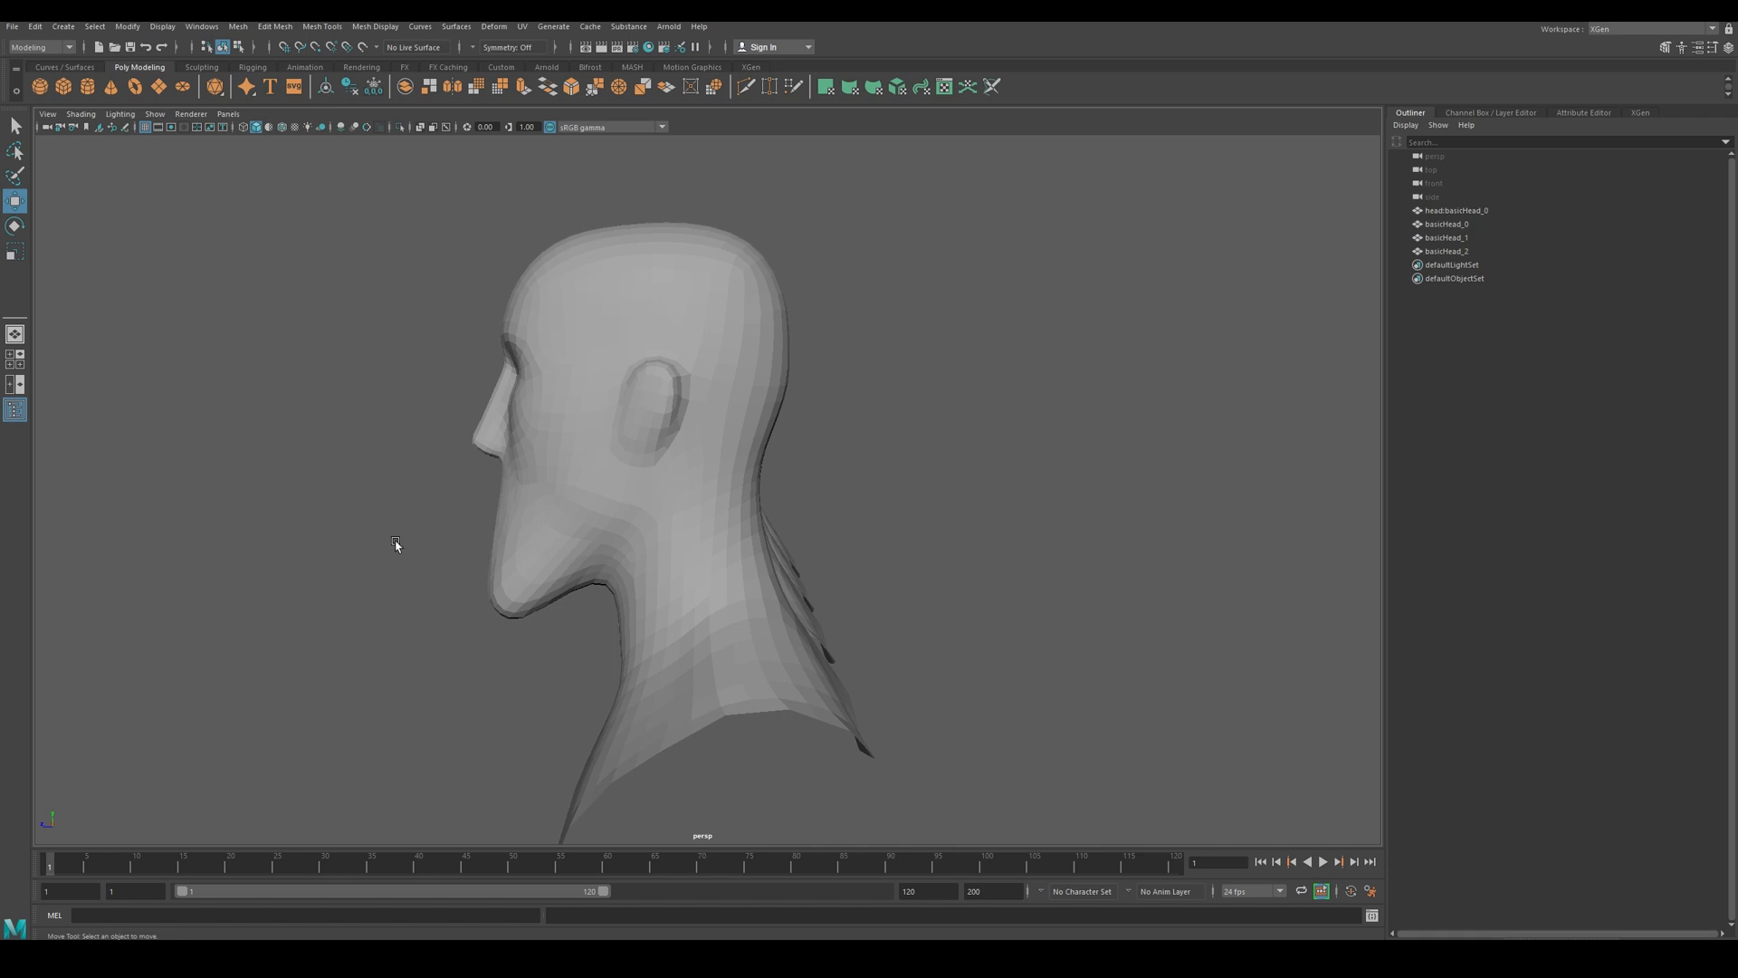
- Create a blend shape deformer with the three deformed heads as targets and the original head as the base
{"action": "left_click_drag", "start_coordinate": [396, 545], "coordinate": [555, 552], "text": "alt"}
{"action": "scroll", "coordinate": [555, 556], "scroll_direction": "down", "scroll_amount": 2}
{"action": "middle_click_drag", "start_coordinate": [480, 590], "coordinate": [596, 569], "text": "alt"}
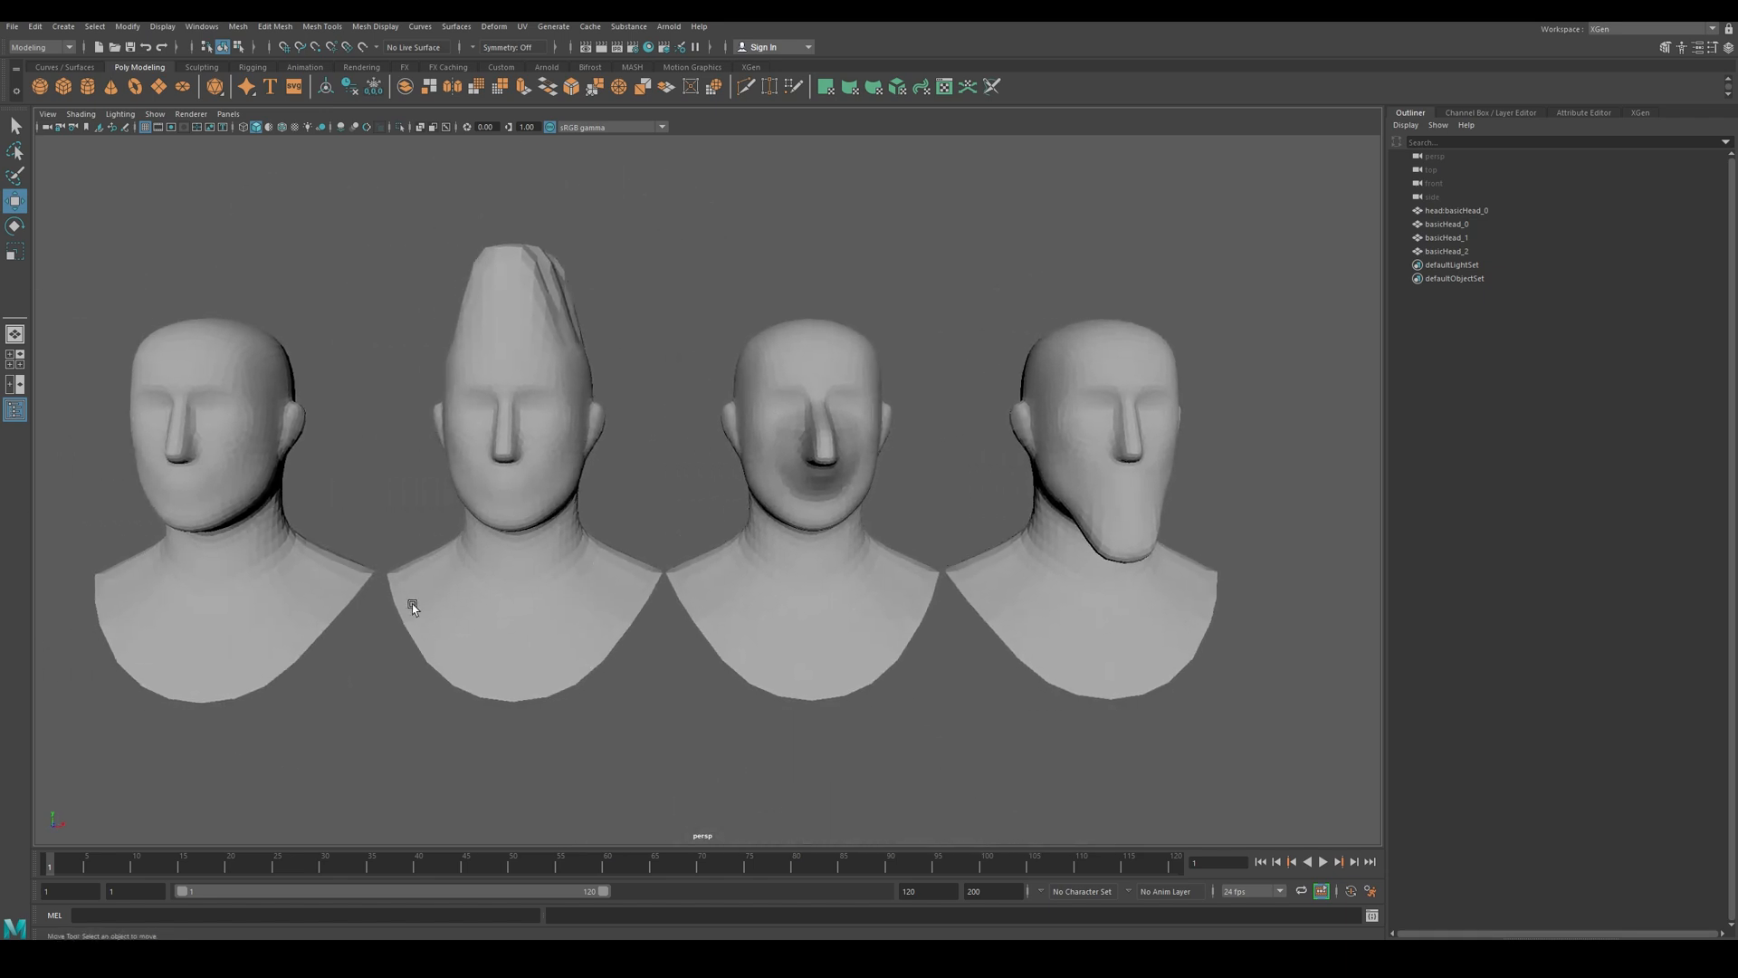
{"action": "left_click", "coordinate": [293, 601]}
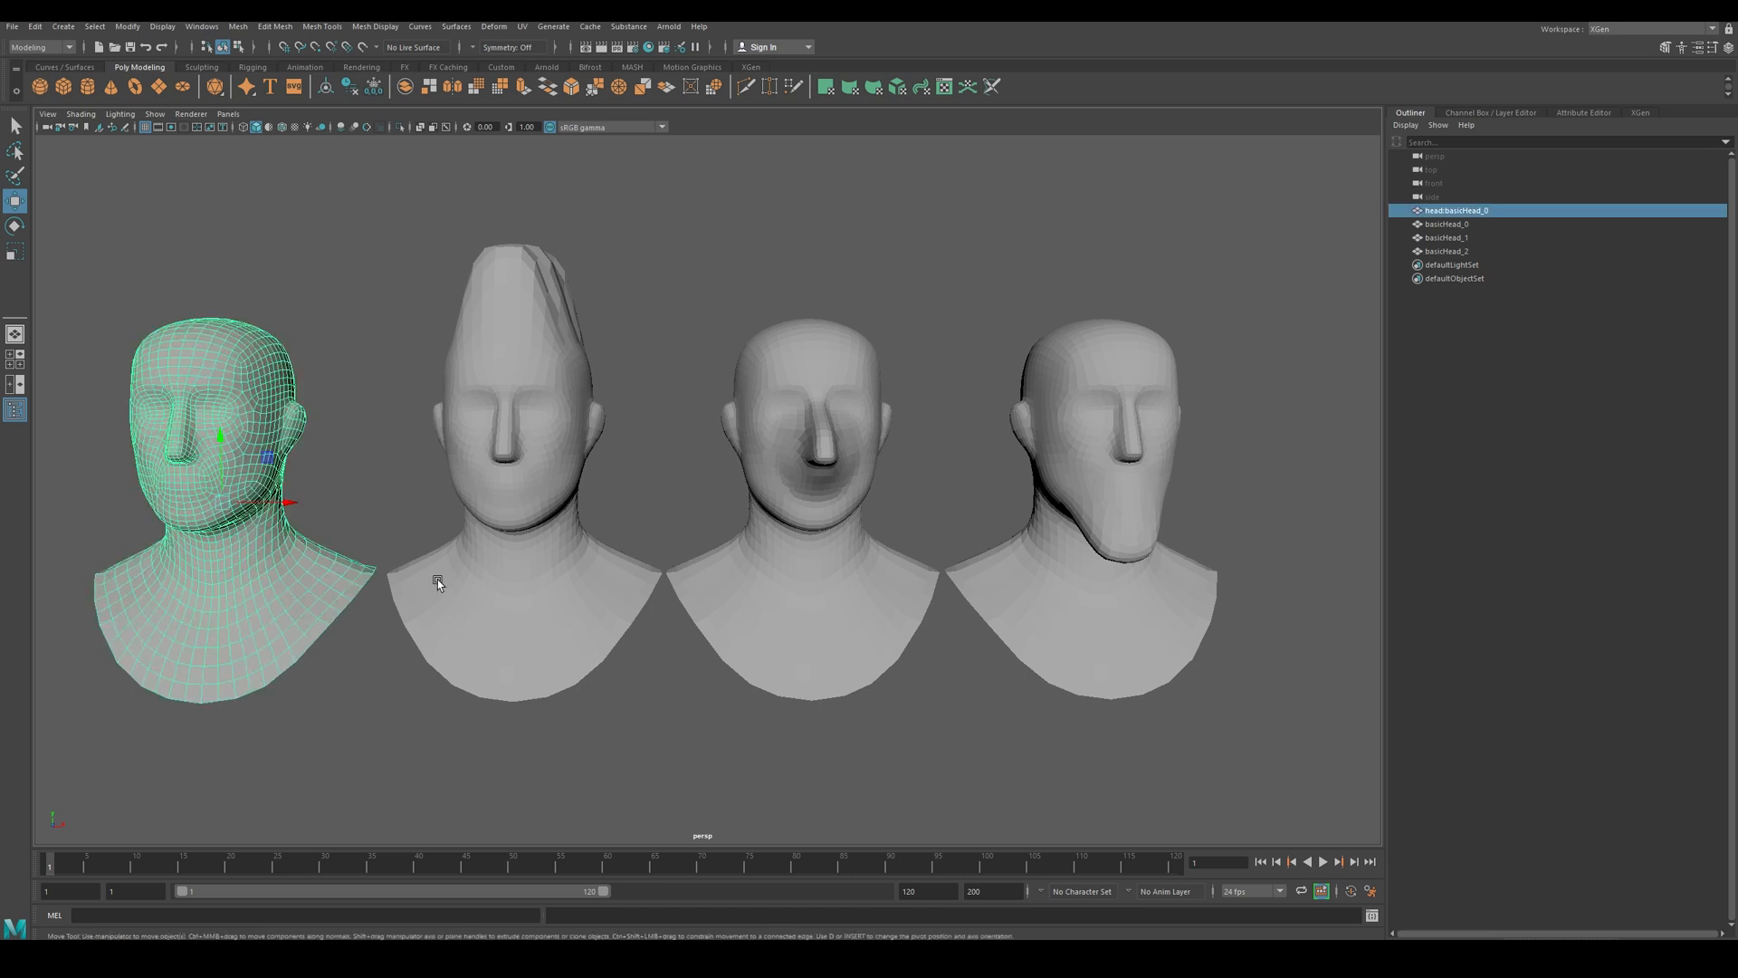
{"action": "left_click", "coordinate": [328, 236]}
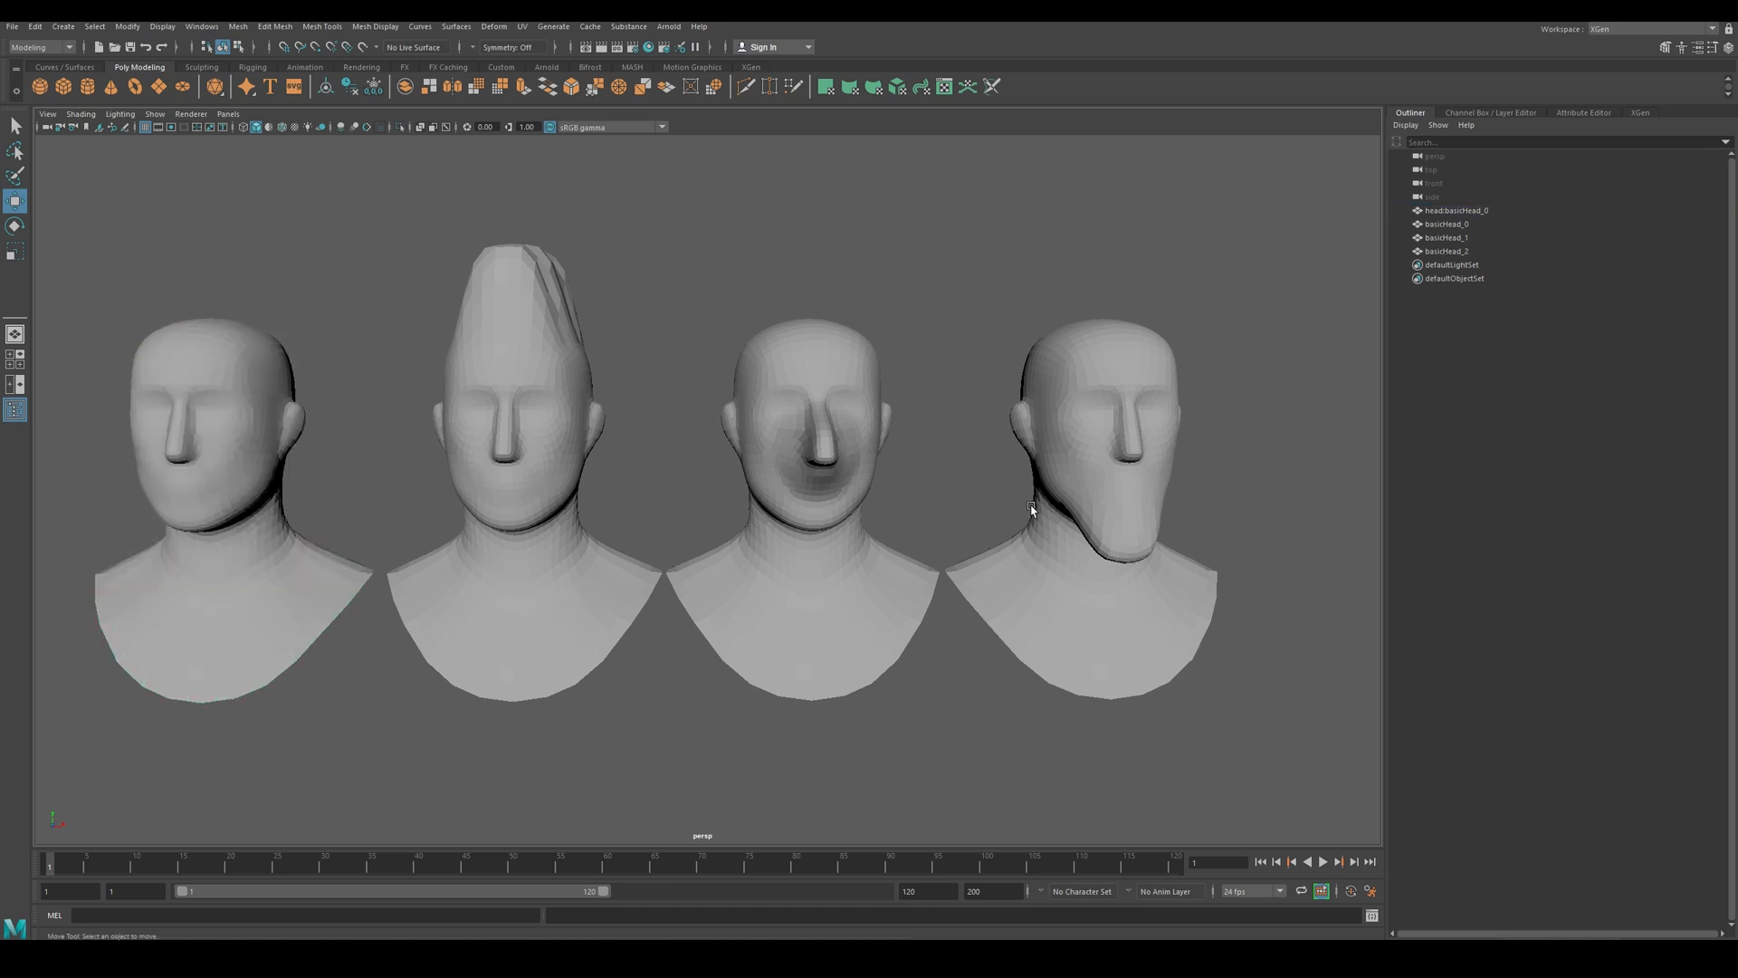
{"action": "left_click", "coordinate": [1110, 522]}
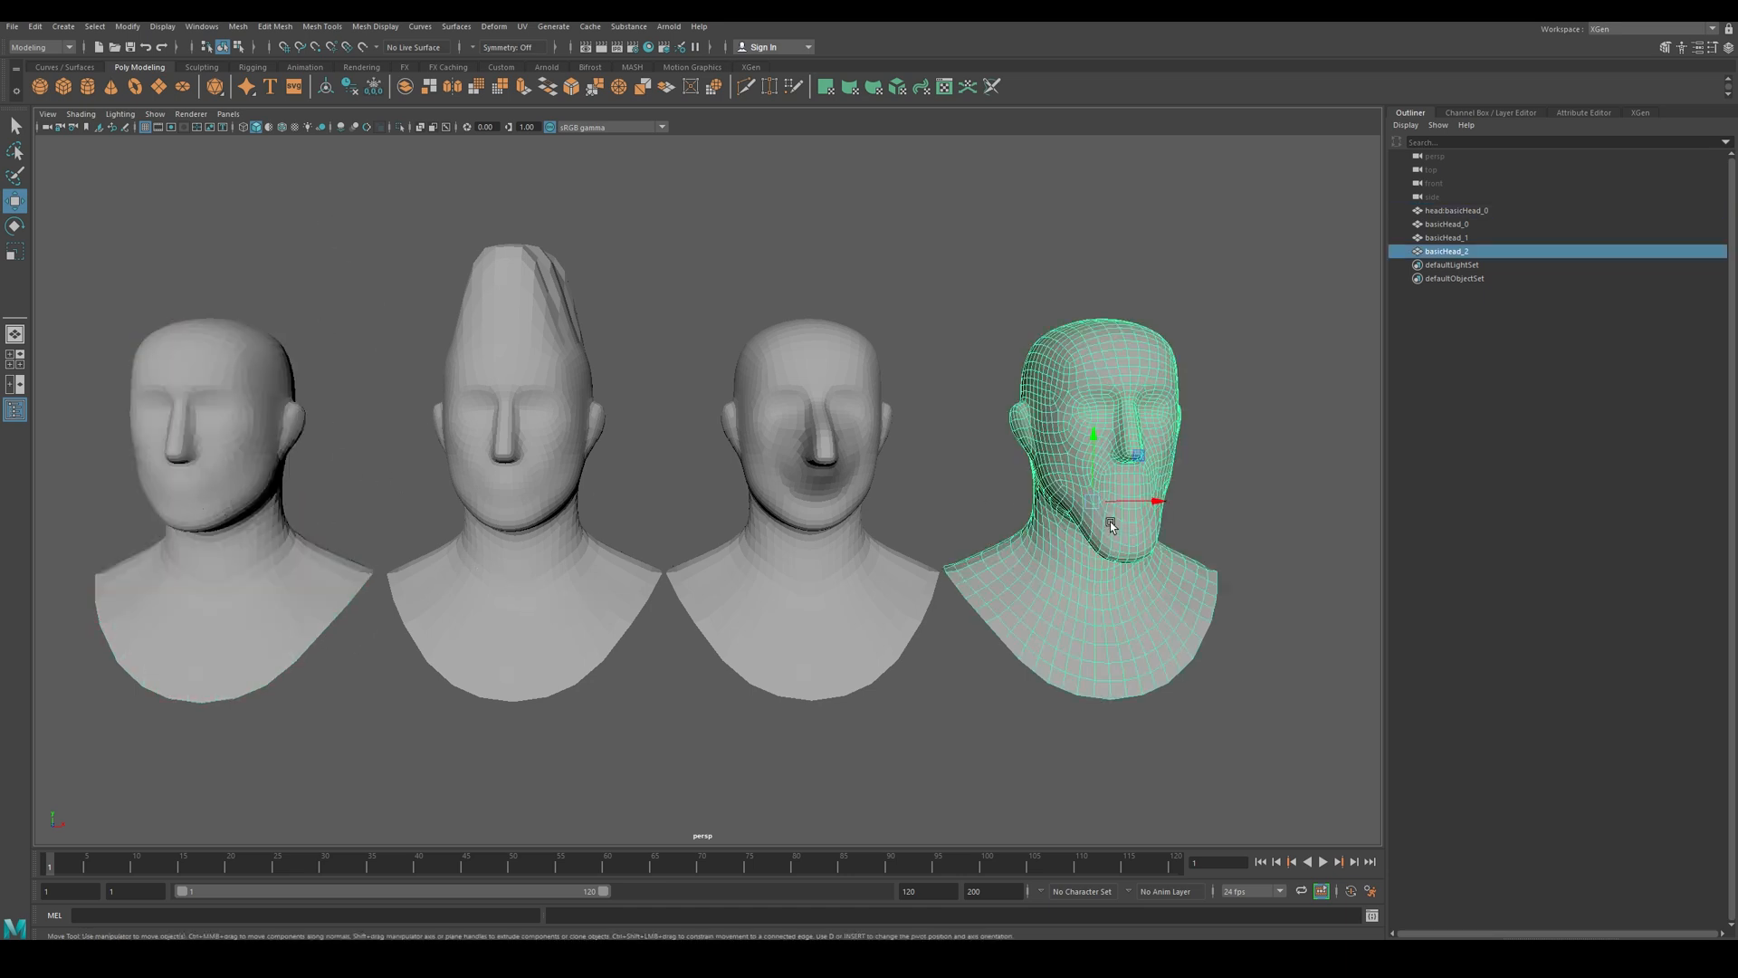
{"action": "left_click", "coordinate": [862, 566], "text": "shift"}
{"action": "left_click", "coordinate": [460, 587], "text": "shift"}
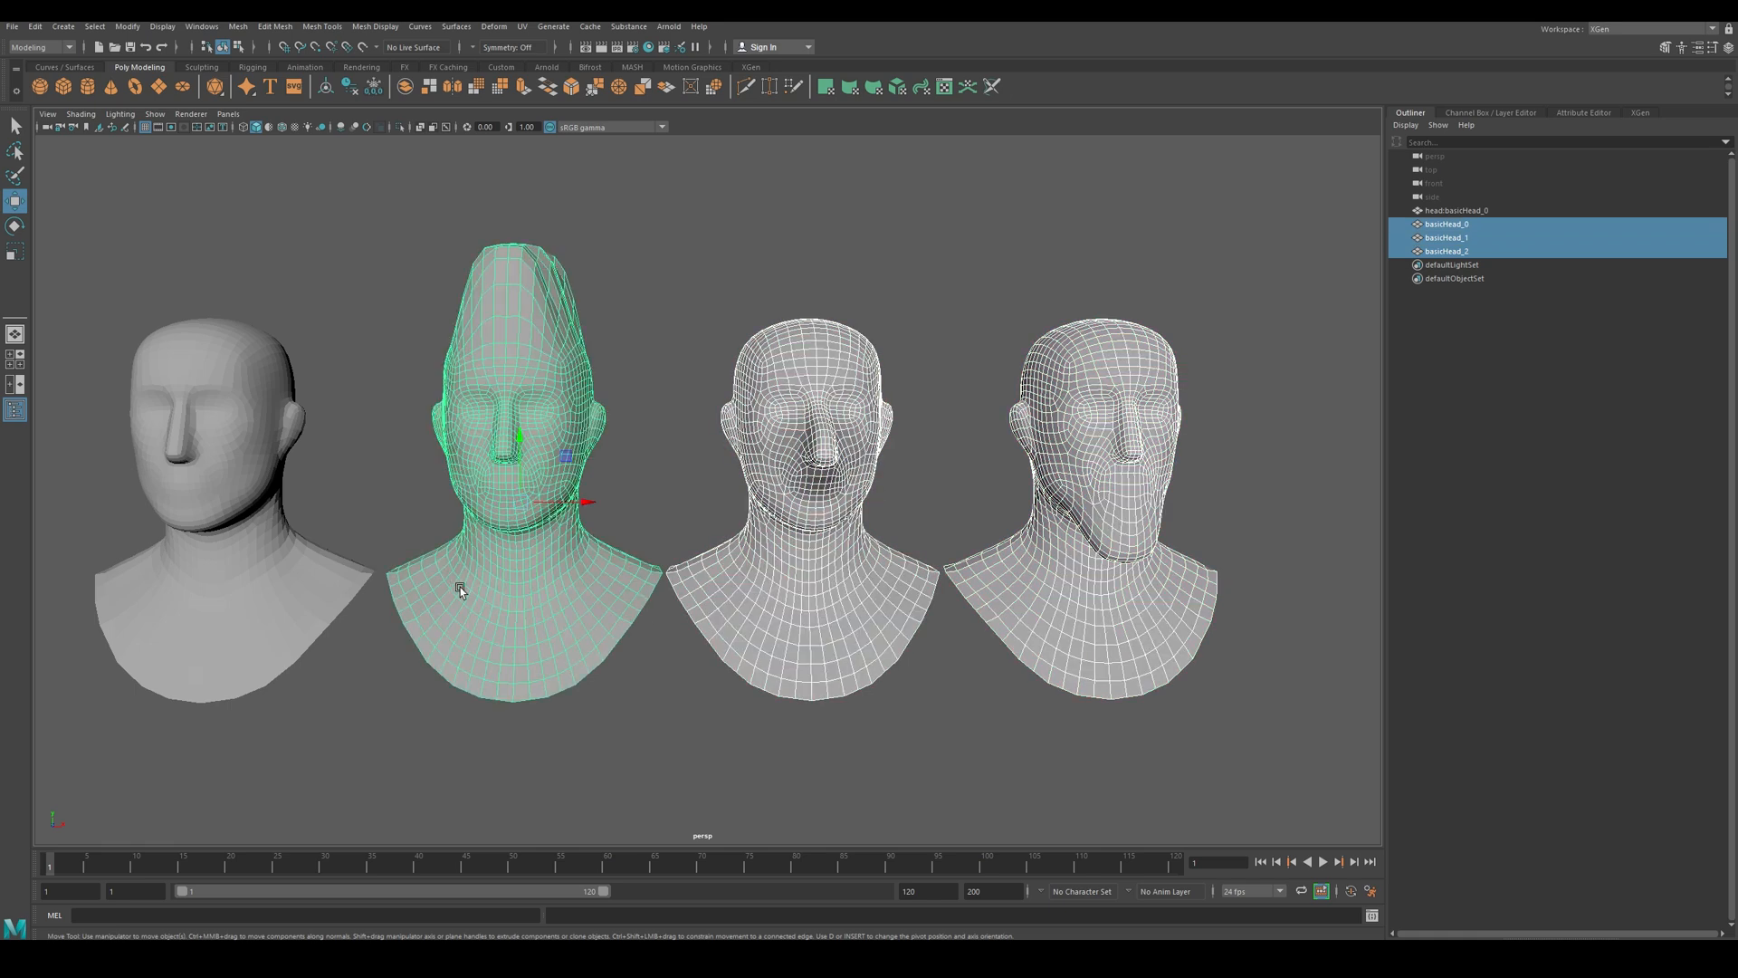
{"action": "left_click", "coordinate": [190, 427], "text": "shift"}
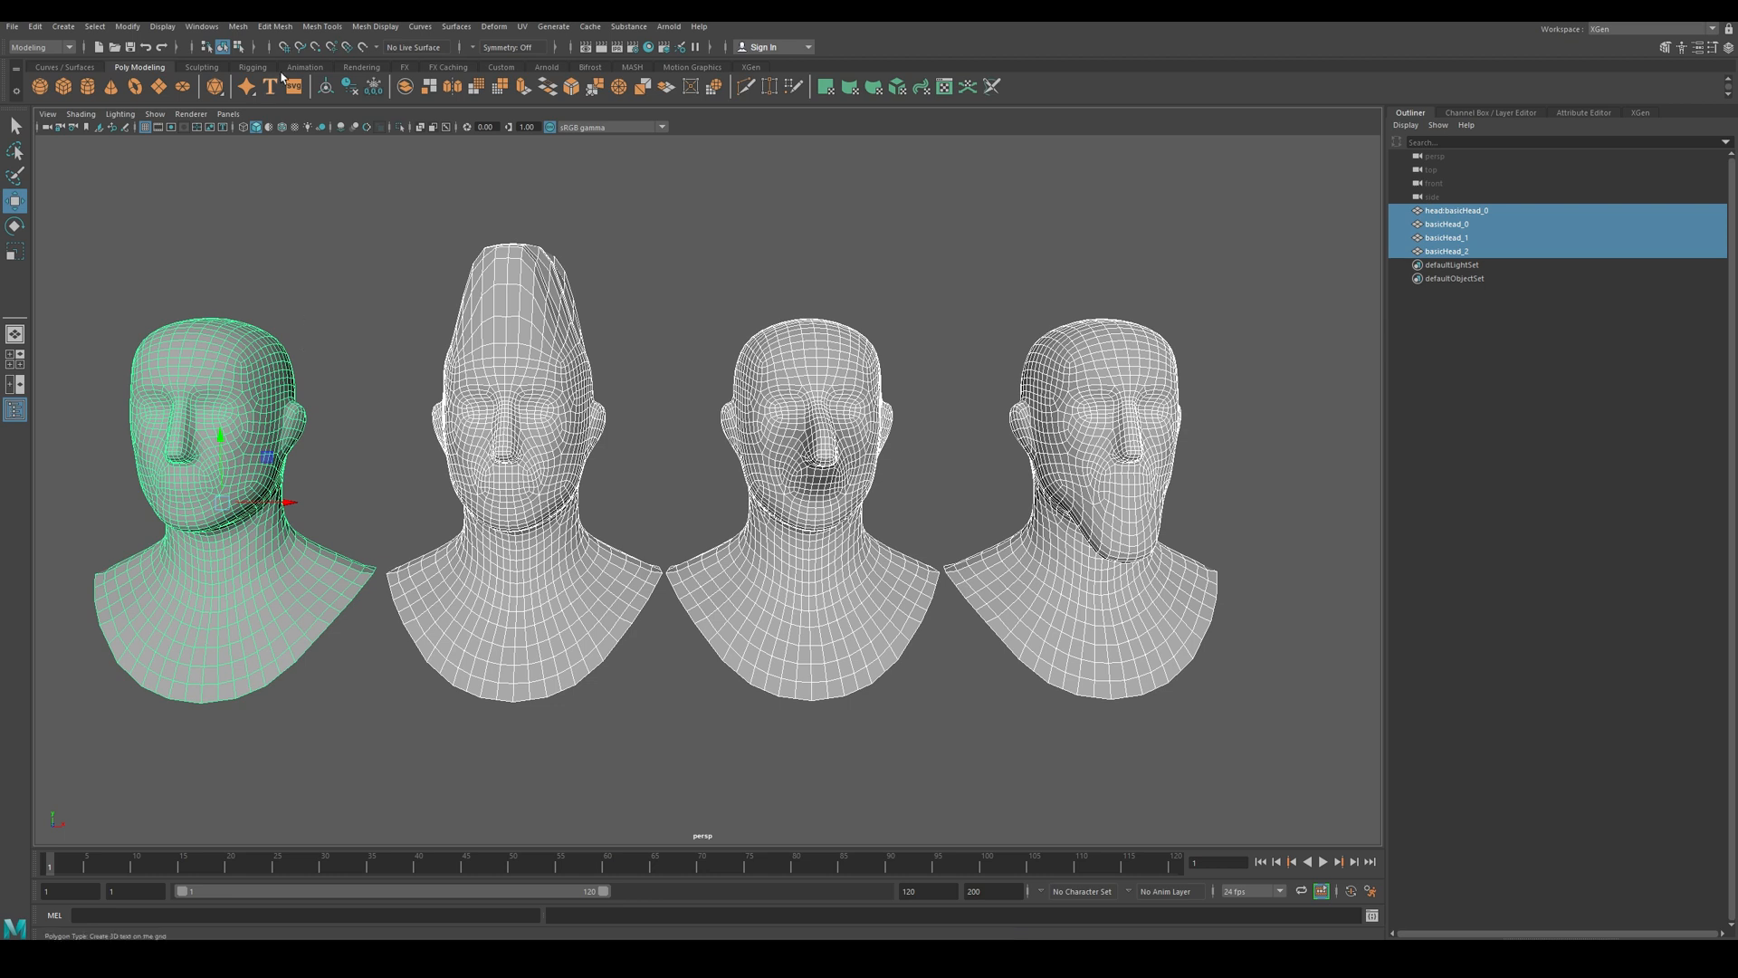
{"action": "left_click", "coordinate": [494, 26]}
{"action": "mouse_move", "coordinate": [454, 28]}
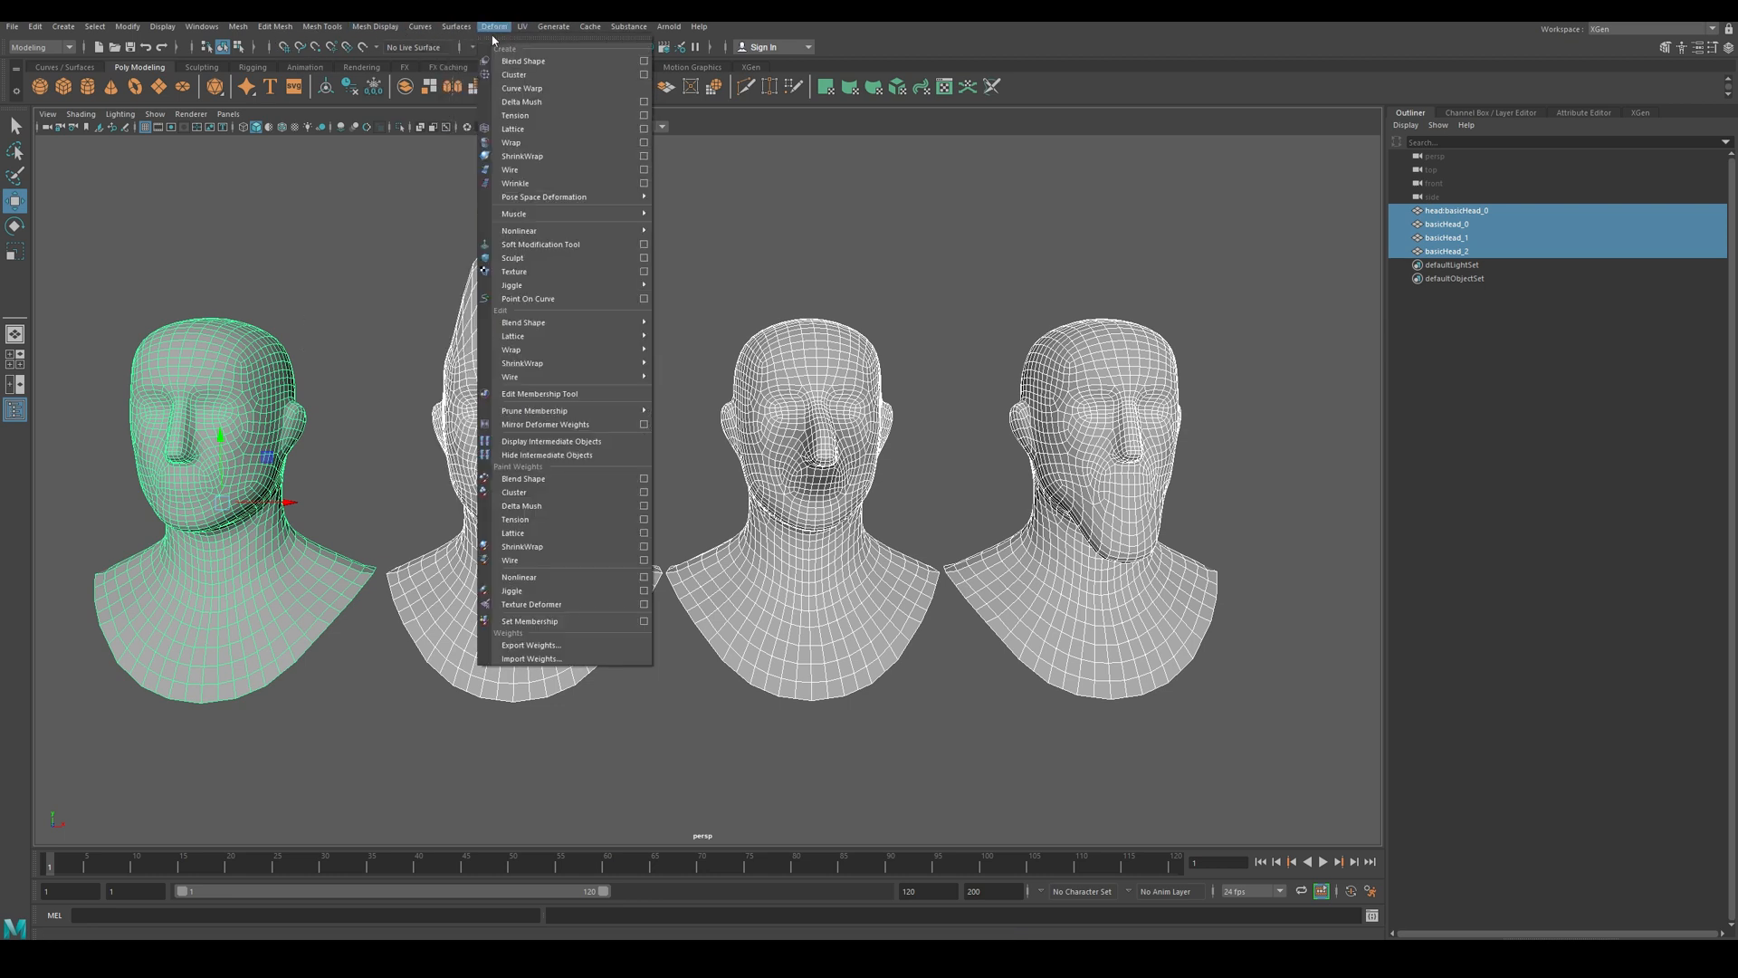
{"action": "left_click", "coordinate": [524, 61]}
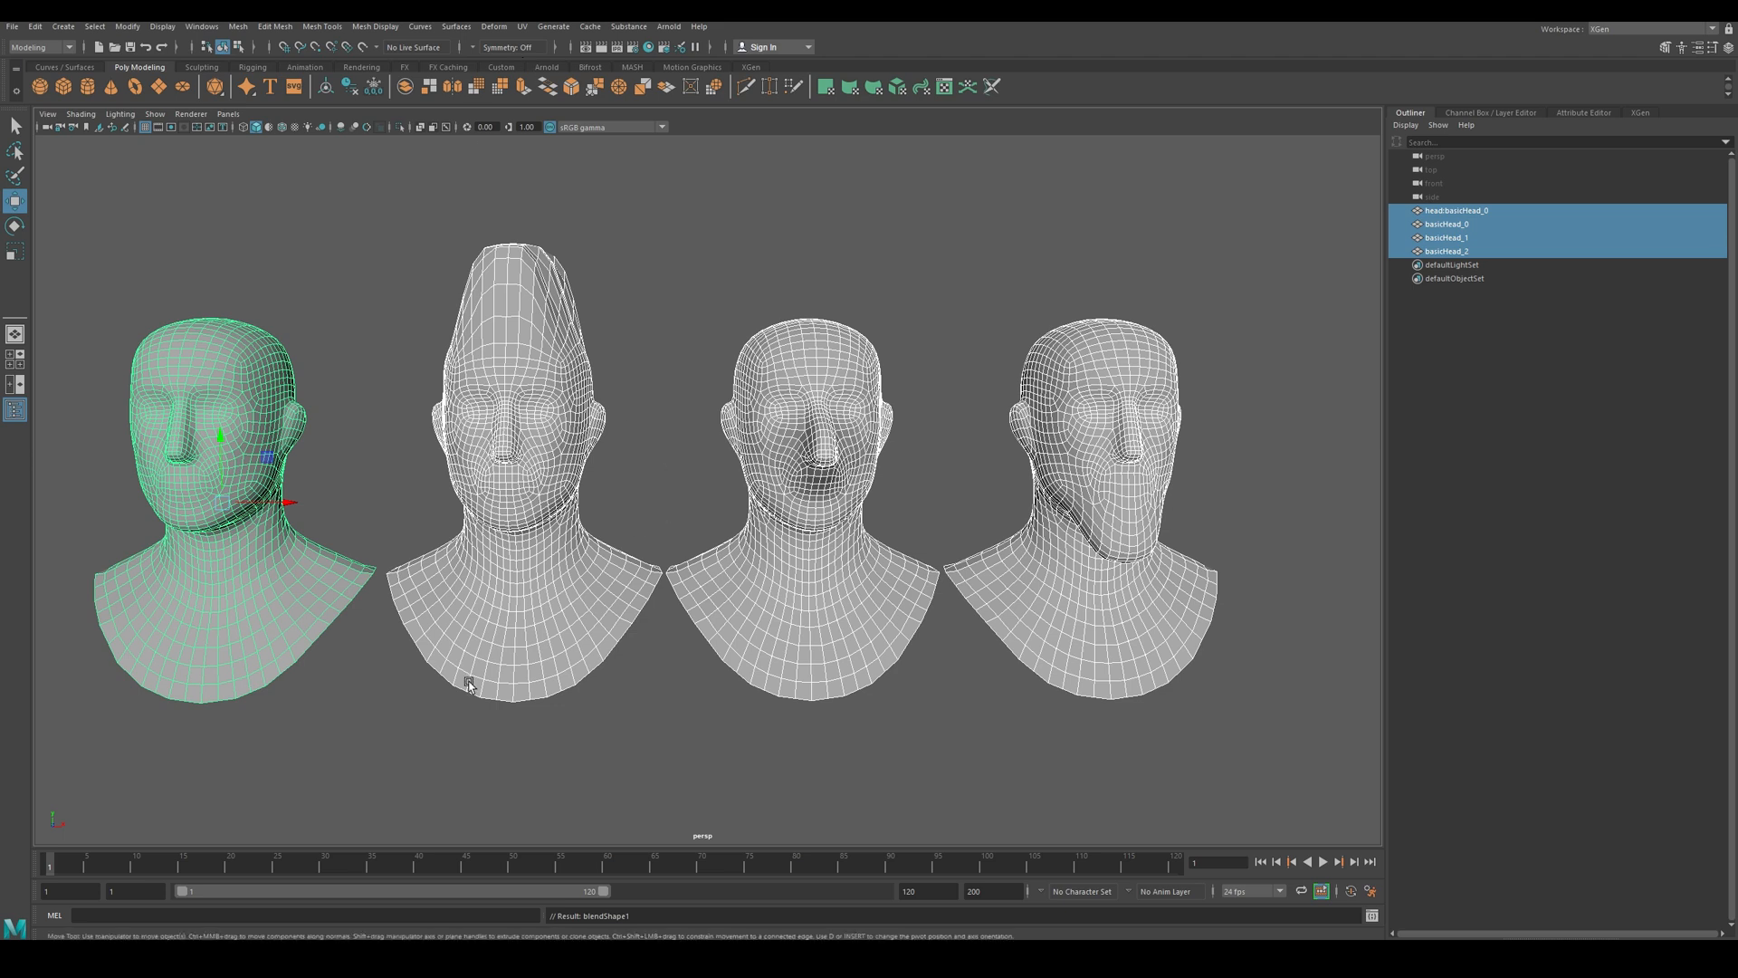
- Select only the original head and open the Shape Editor
{"action": "key", "text": "5"}
{"action": "left_click", "coordinate": [206, 401]}
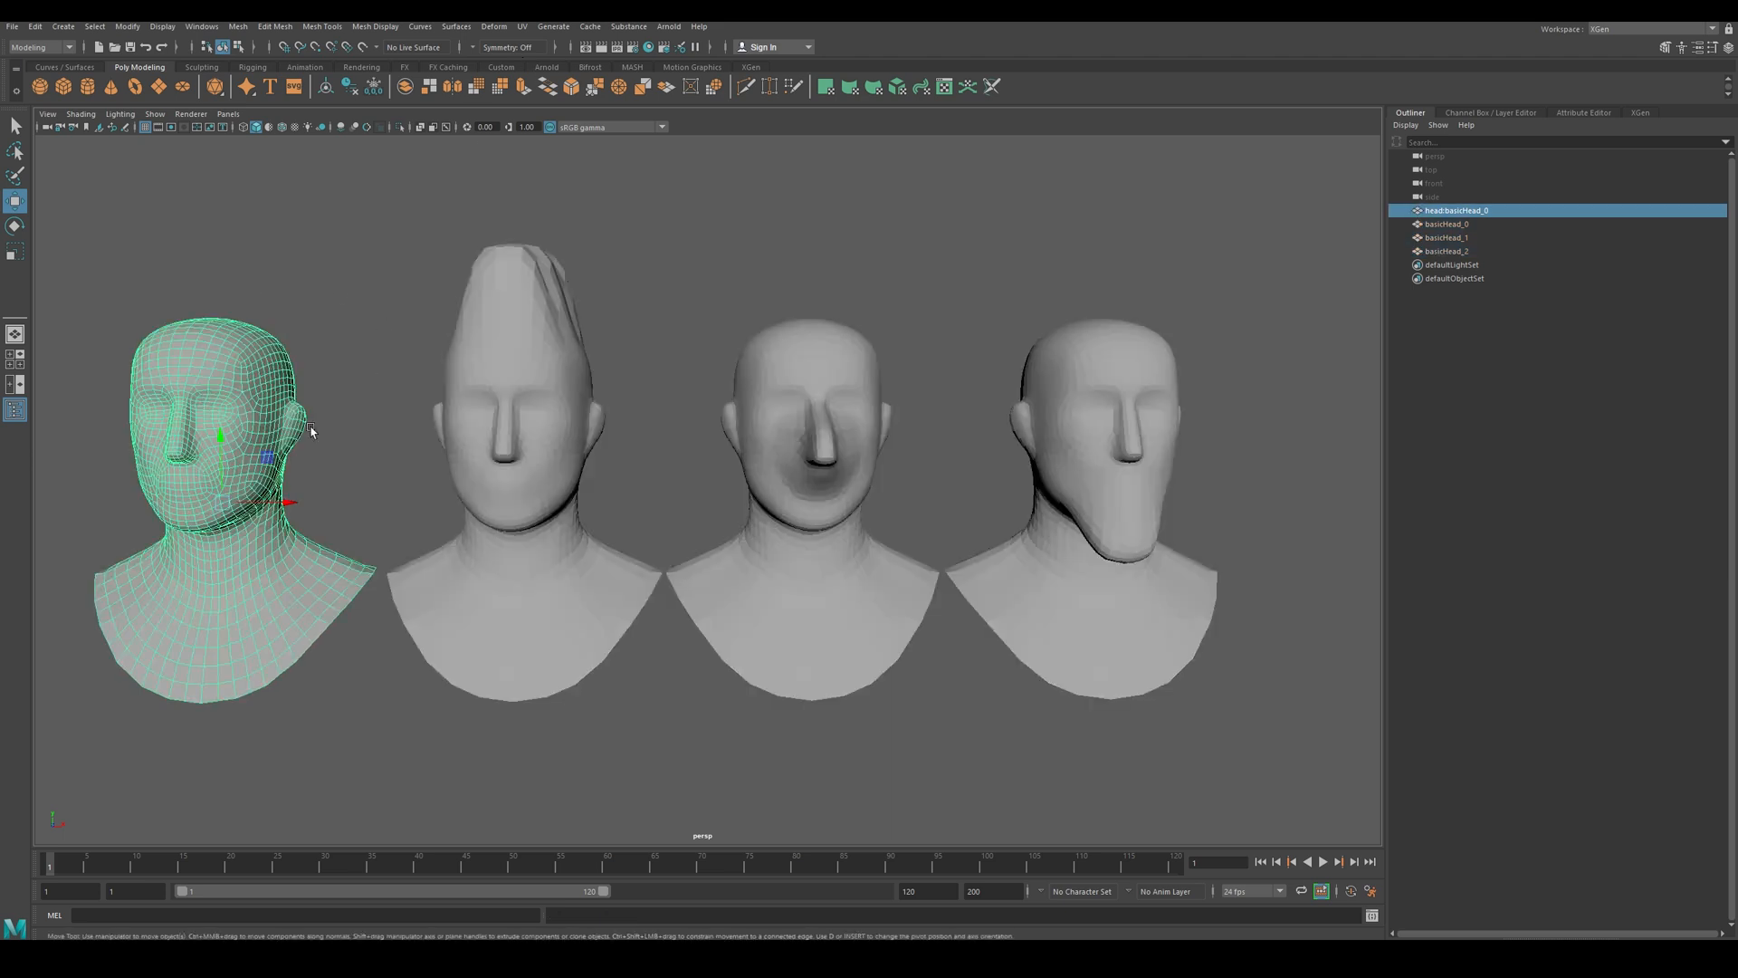
{"action": "left_click", "coordinate": [196, 28]}
{"action": "mouse_move", "coordinate": [244, 129]}
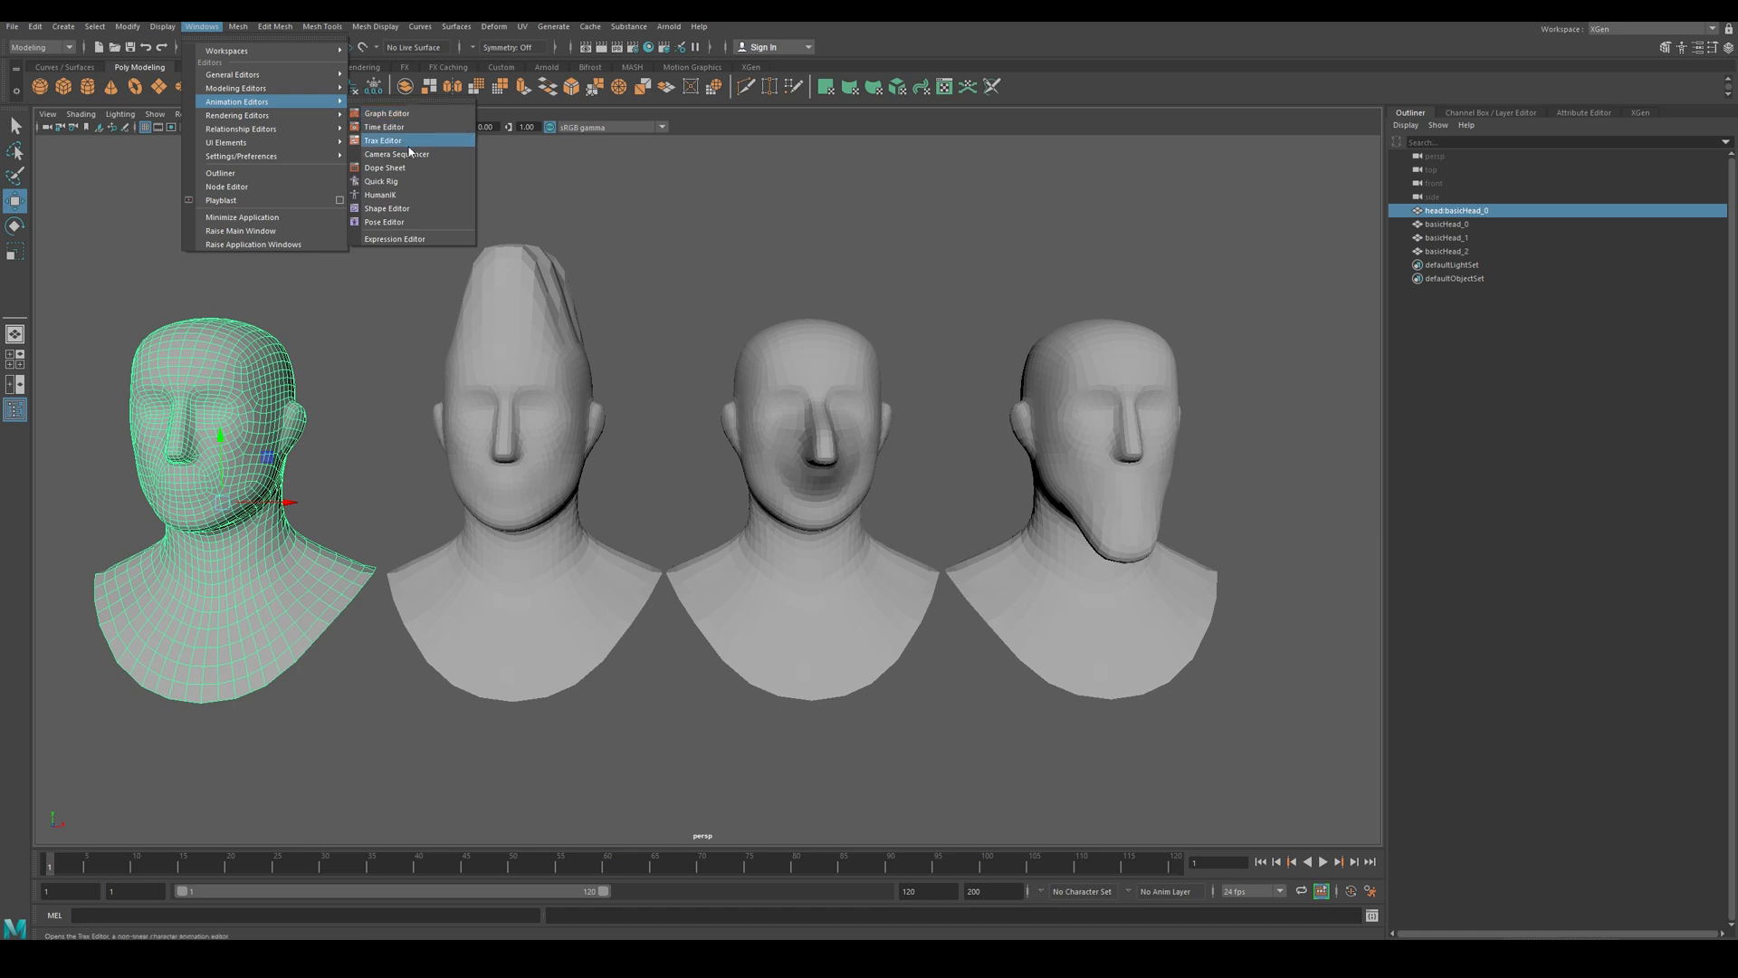
{"action": "left_click", "coordinate": [387, 209]}
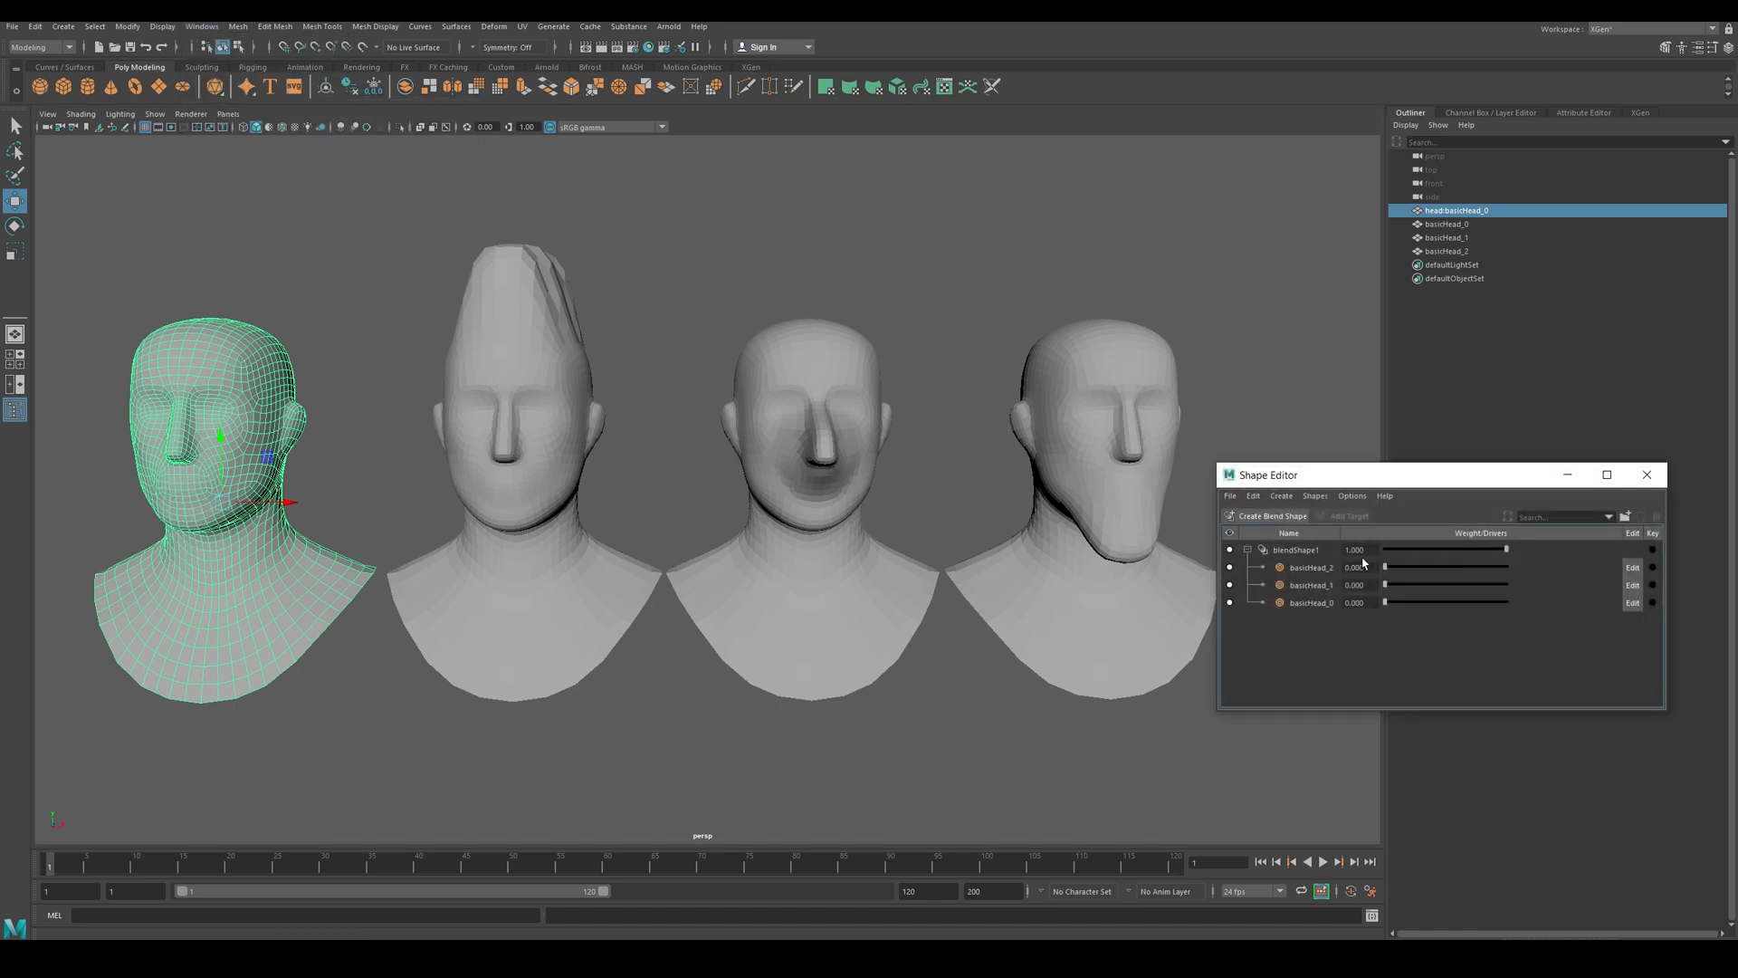
- Test the basicHead_1 and basicHead_2 target weights on the original head and return both to 0
{"action": "mouse_move", "coordinate": [1390, 589]}
{"action": "left_mouse_down"}
{"action": "mouse_move", "coordinate": [1560, 621]}
{"action": "mouse_move", "coordinate": [1371, 613]}
{"action": "mouse_move", "coordinate": [1630, 621]}
{"action": "mouse_move", "coordinate": [1371, 617]}
{"action": "mouse_move", "coordinate": [1391, 590]}
{"action": "left_mouse_up"}
{"action": "left_click_drag", "start_coordinate": [1143, 567], "coordinate": [1307, 597]}
{"action": "left_click_drag", "start_coordinate": [547, 516], "coordinate": [670, 526], "text": "alt"}
{"action": "mouse_move", "coordinate": [1385, 568]}
{"action": "left_mouse_down"}
{"action": "mouse_move", "coordinate": [1358, 570]}
{"action": "mouse_move", "coordinate": [1569, 572]}
{"action": "mouse_move", "coordinate": [1374, 571]}
{"action": "mouse_move", "coordinate": [1349, 590]}
{"action": "mouse_move", "coordinate": [1393, 583]}
{"action": "left_mouse_up"}
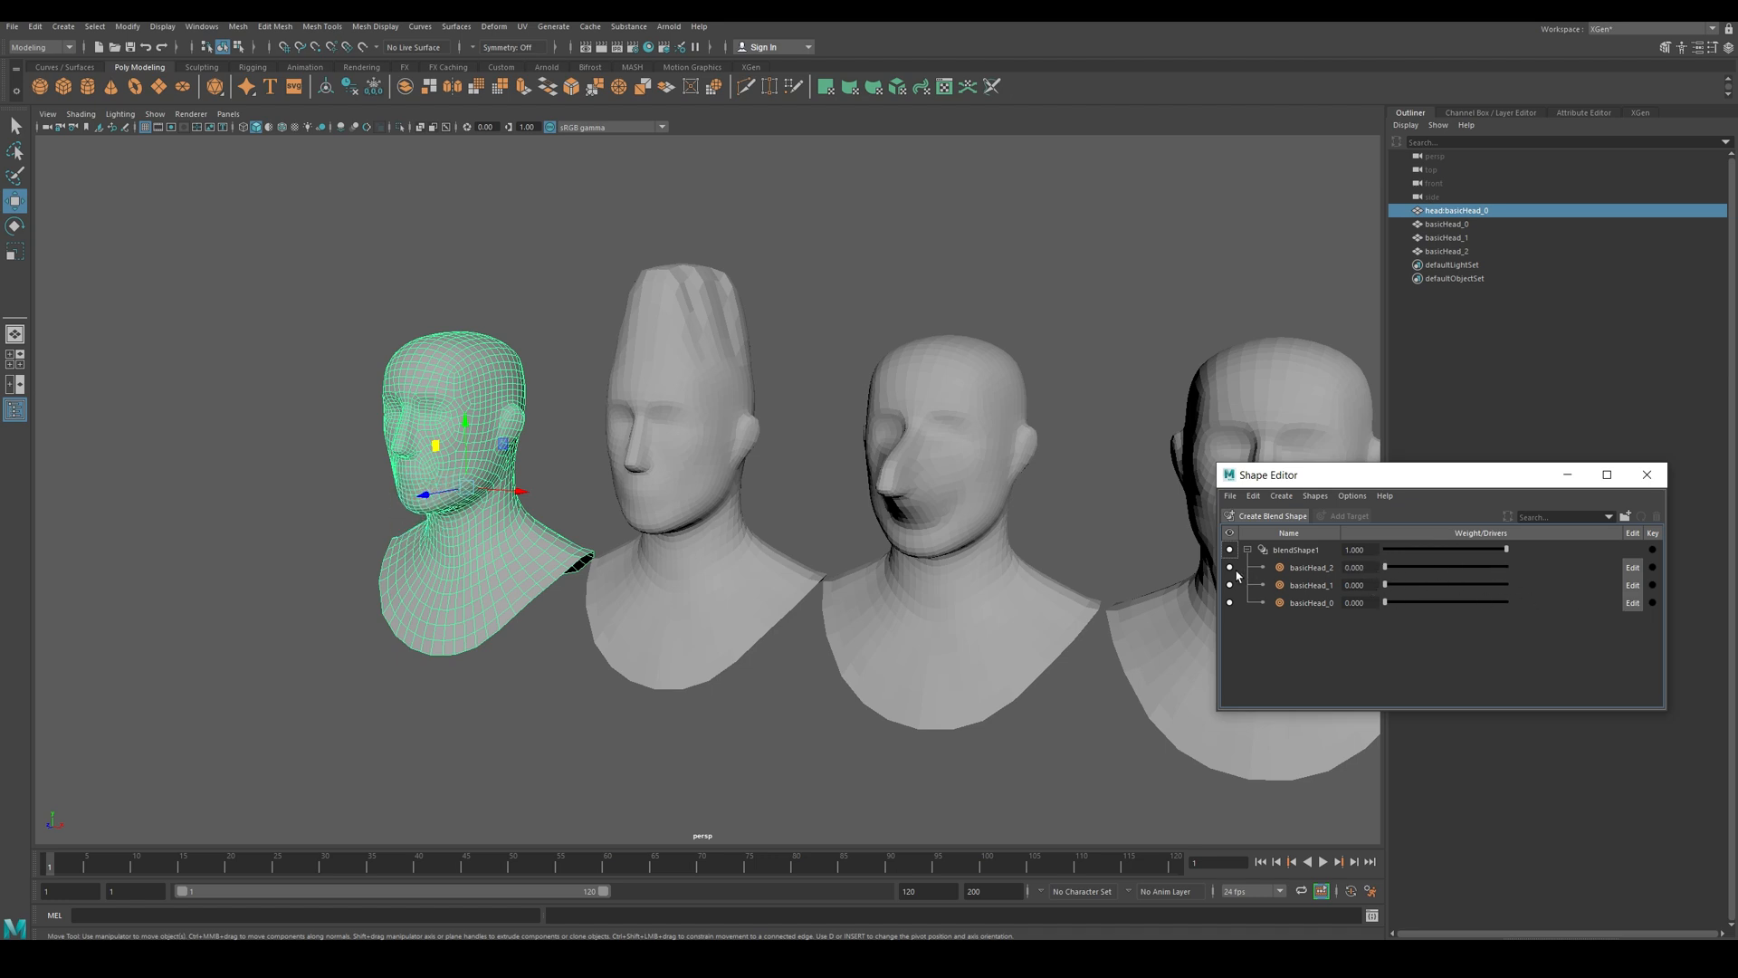
{"action": "mouse_move", "coordinate": [686, 527]}
{"action": "left_mouse_down", "text": "alt"}
{"action": "mouse_move", "coordinate": [672, 550]}
{"action": "mouse_move", "coordinate": [679, 535]}
{"action": "left_mouse_up", "text": "alt"}
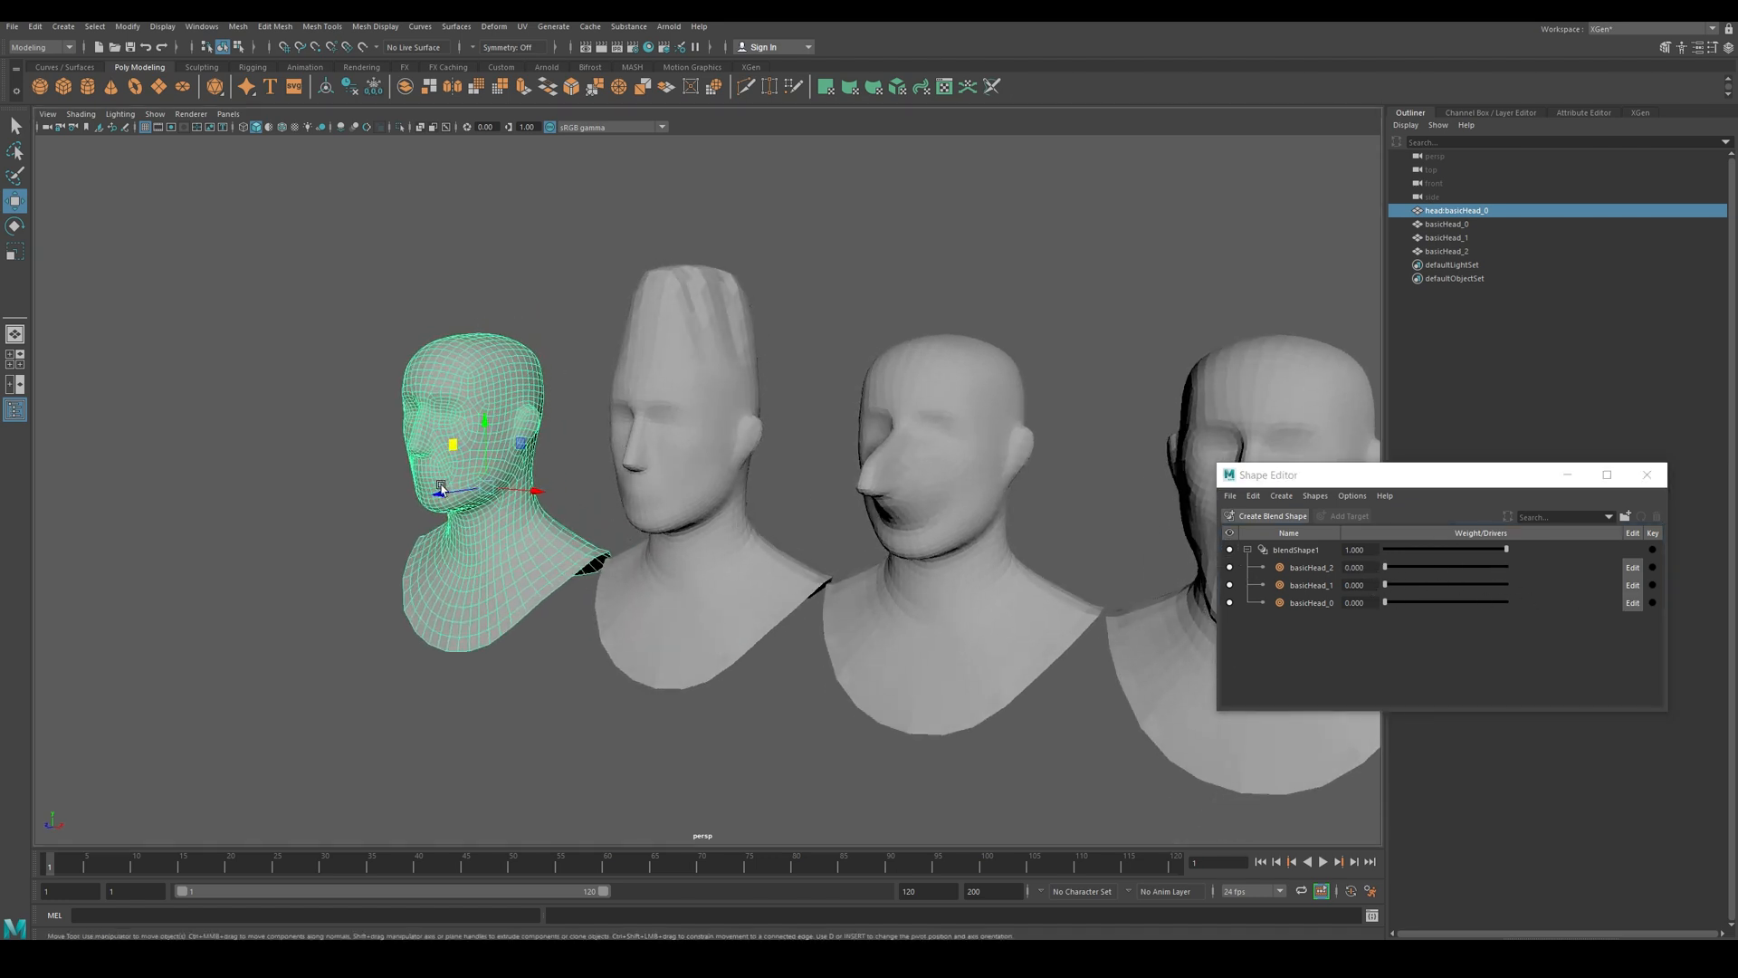
{"action": "scroll", "coordinate": [443, 496], "scroll_direction": "up", "scroll_amount": 3}
{"action": "left_click_drag", "start_coordinate": [520, 504], "coordinate": [553, 473], "text": "alt"}
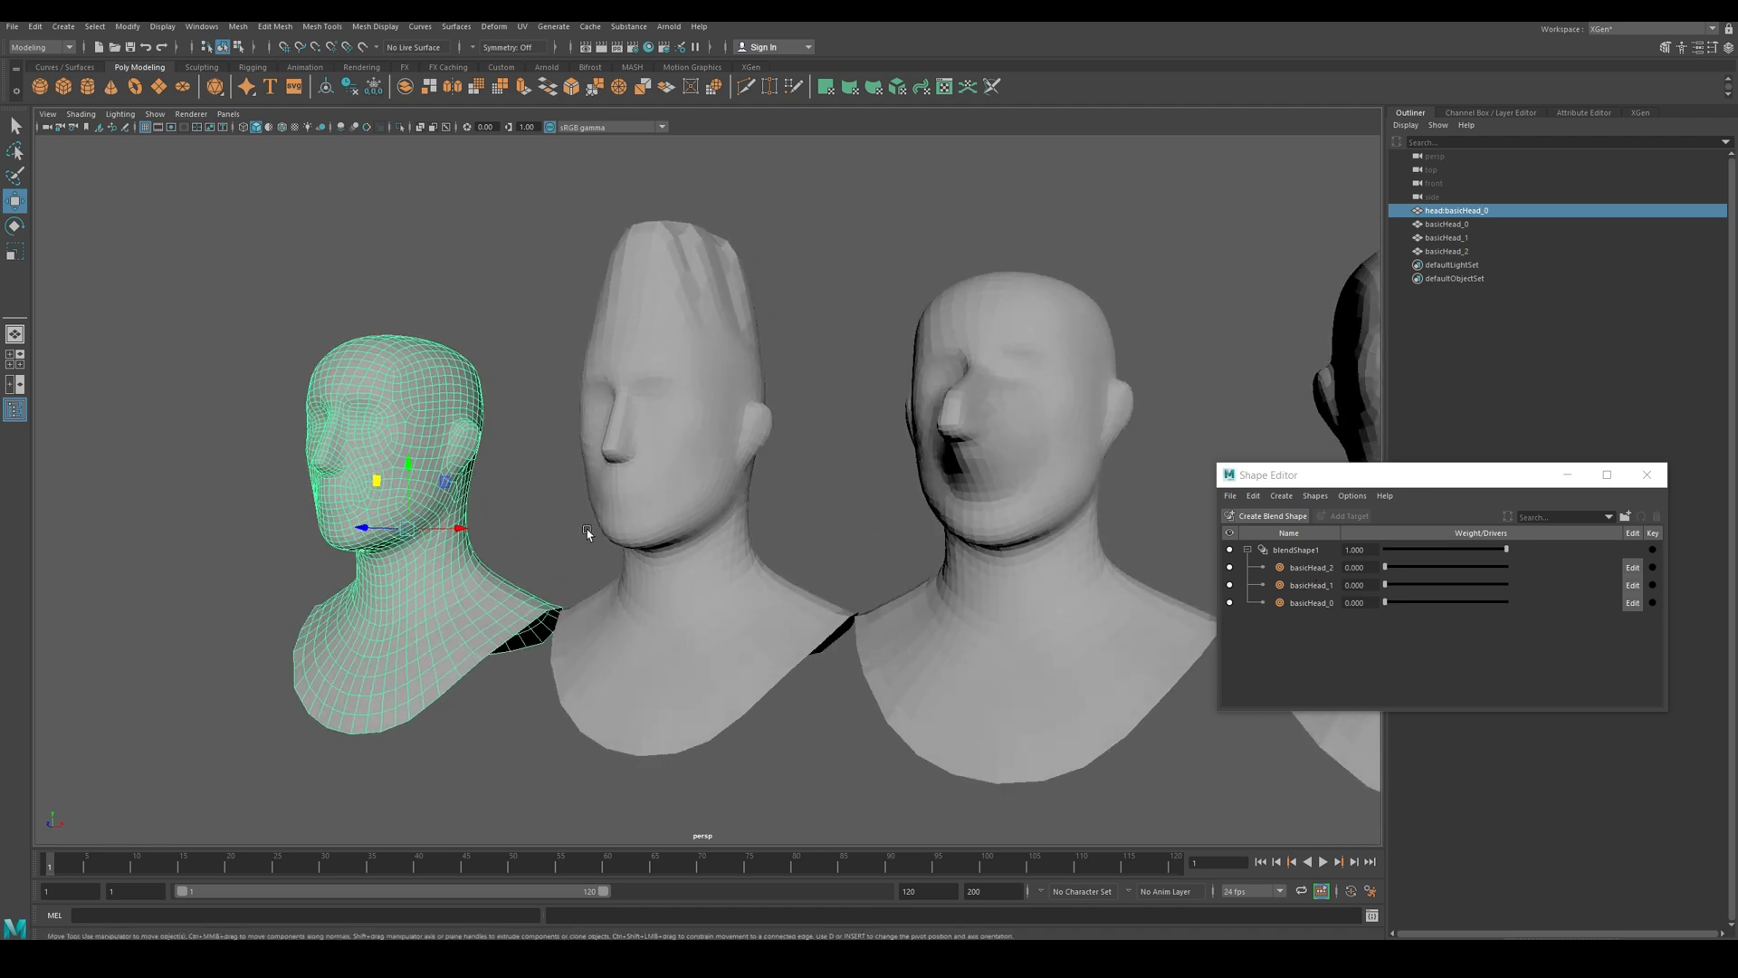
{"action": "left_click_drag", "start_coordinate": [605, 603], "coordinate": [429, 532], "text": "alt"}
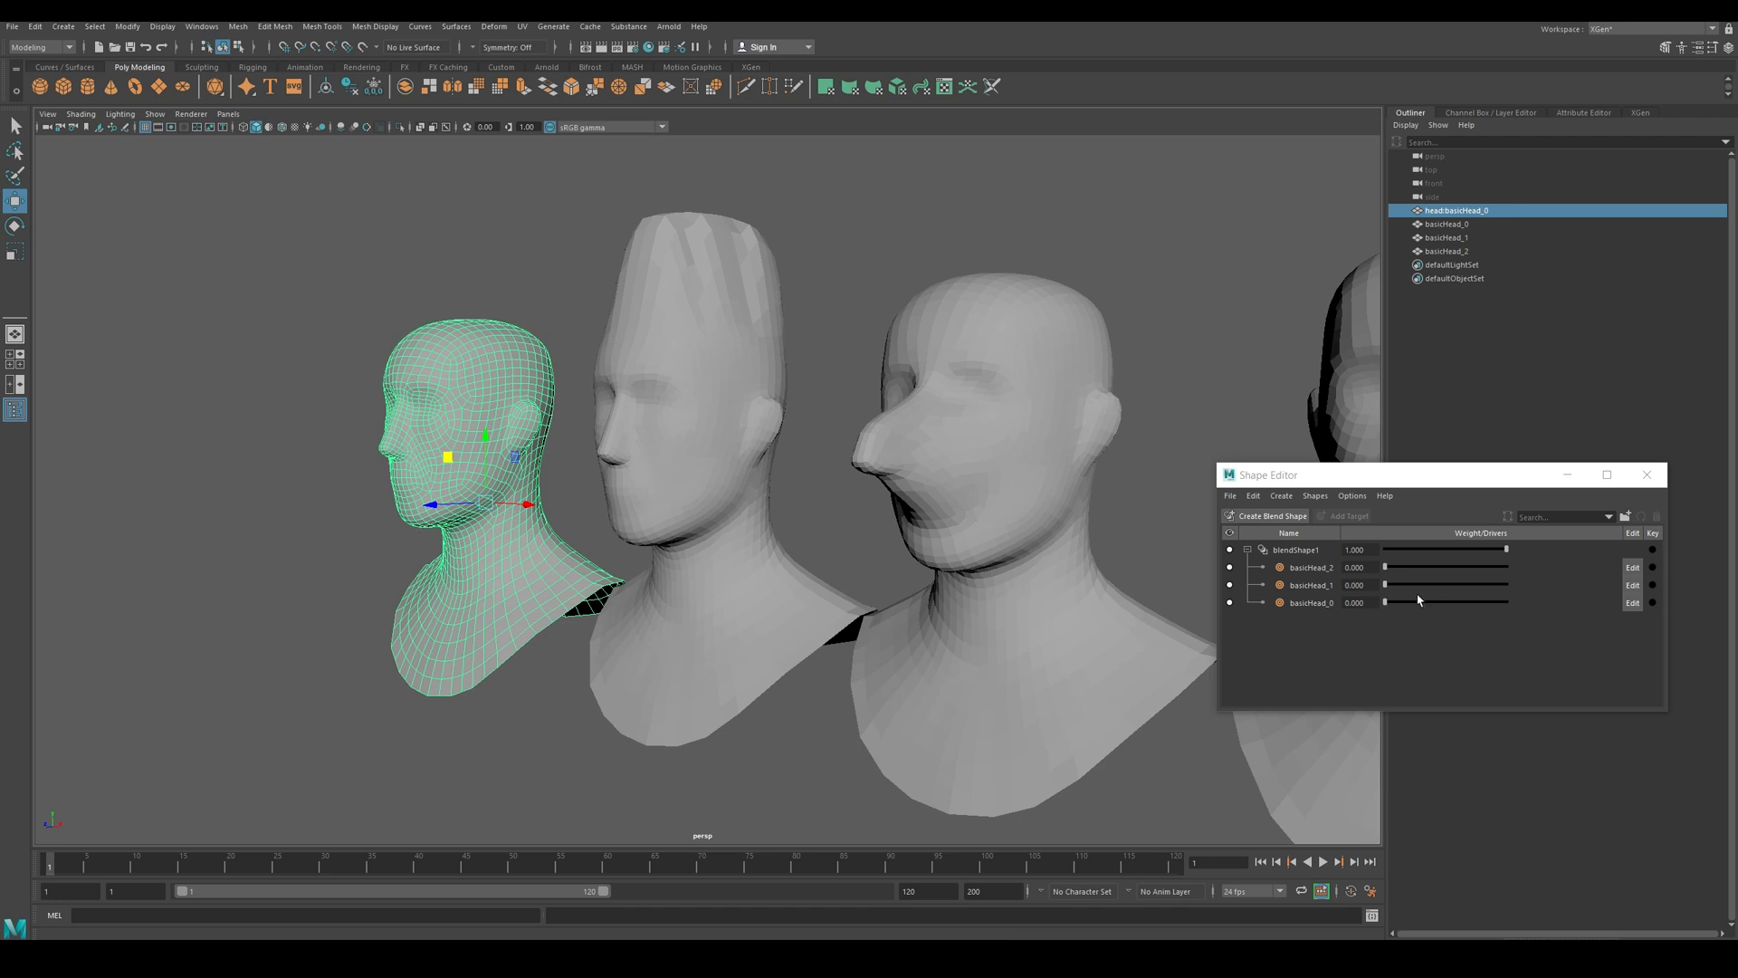
{"action": "left_click", "coordinate": [588, 469]}
{"action": "left_click", "coordinate": [474, 422]}
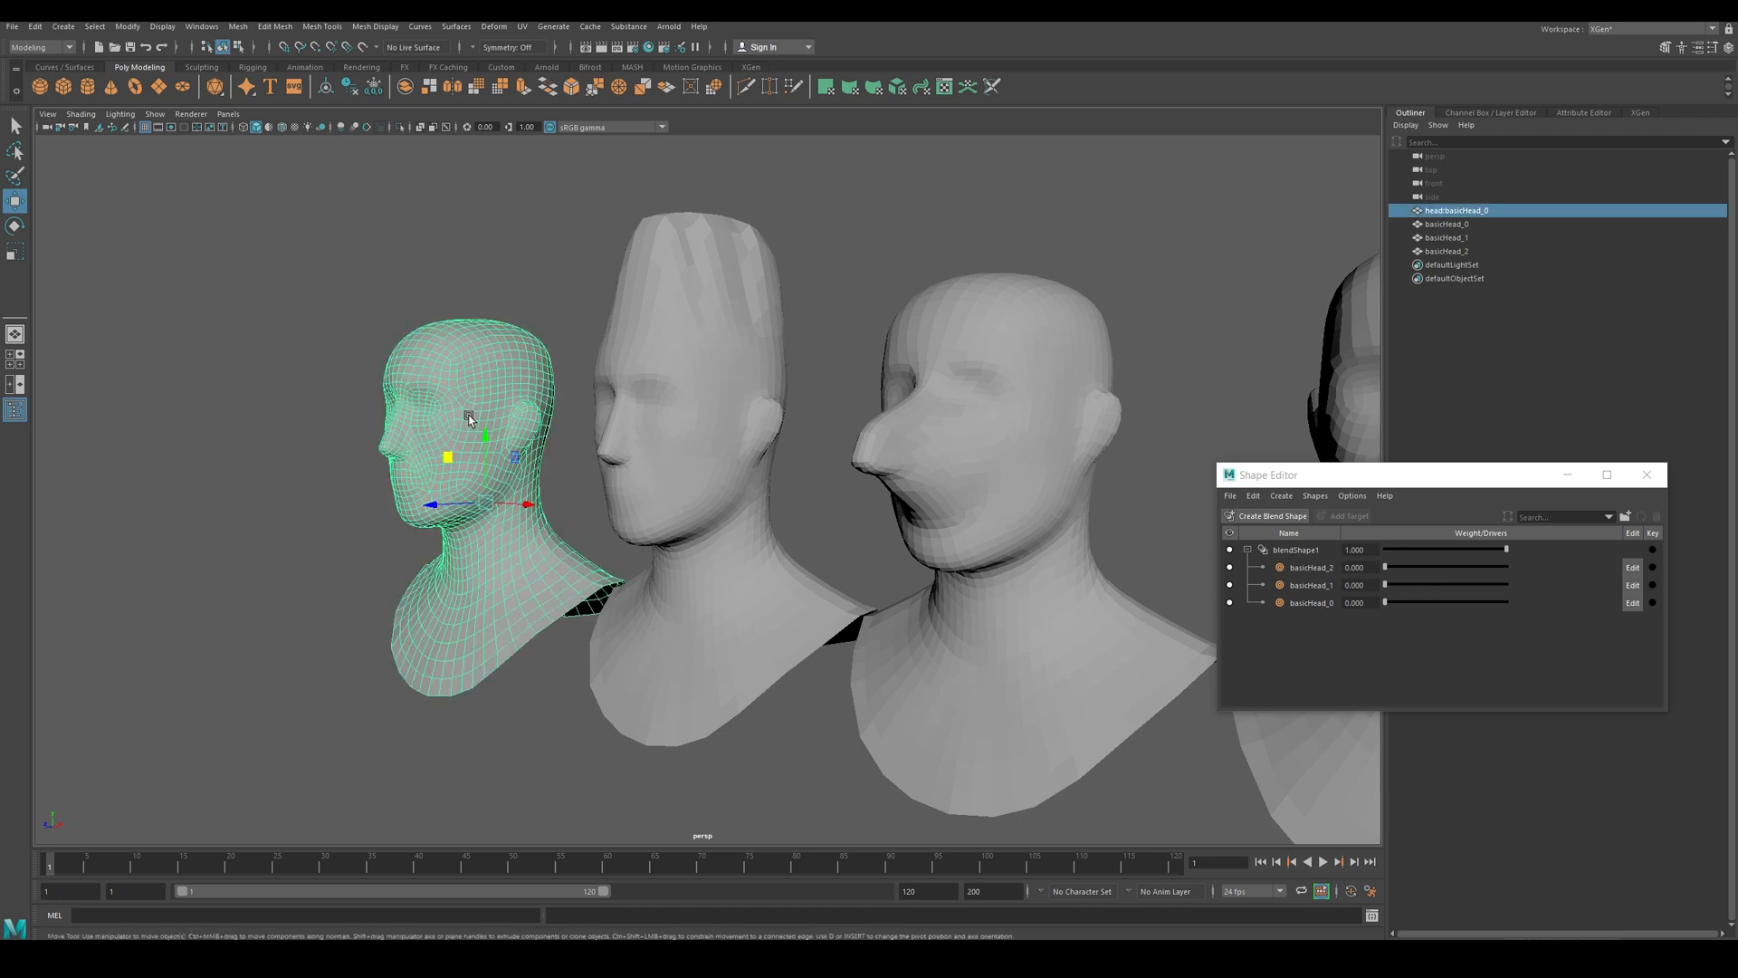
{"action": "right_click_drag", "start_coordinate": [457, 412], "coordinate": [540, 392]}
{"action": "right_click_drag", "start_coordinate": [458, 444], "coordinate": [391, 438]}
{"action": "left_click", "coordinate": [323, 428]}
{"action": "left_click", "coordinate": [464, 444]}
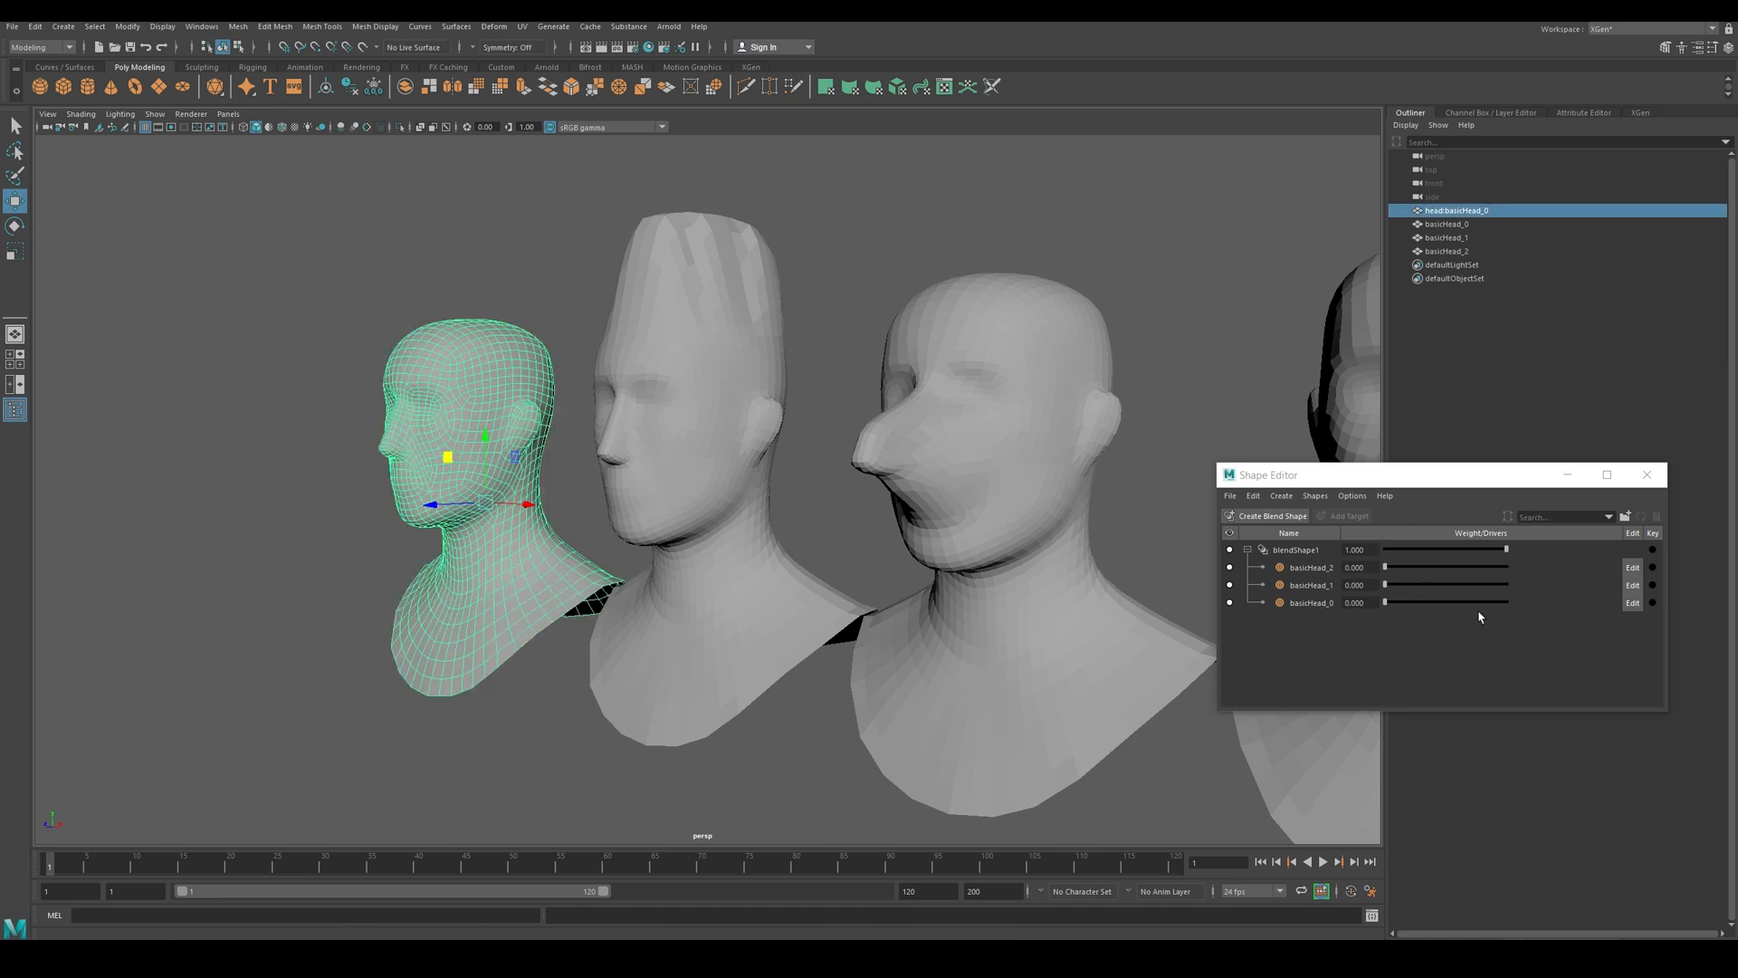
- Turn on automatic keyframing and key the weights of all three blend shape targets at 0 on frame 1
{"action": "left_click", "coordinate": [1351, 892]}
{"action": "left_click", "coordinate": [1652, 567]}
{"action": "left_click", "coordinate": [1653, 584]}
{"action": "left_click", "coordinate": [1653, 602]}
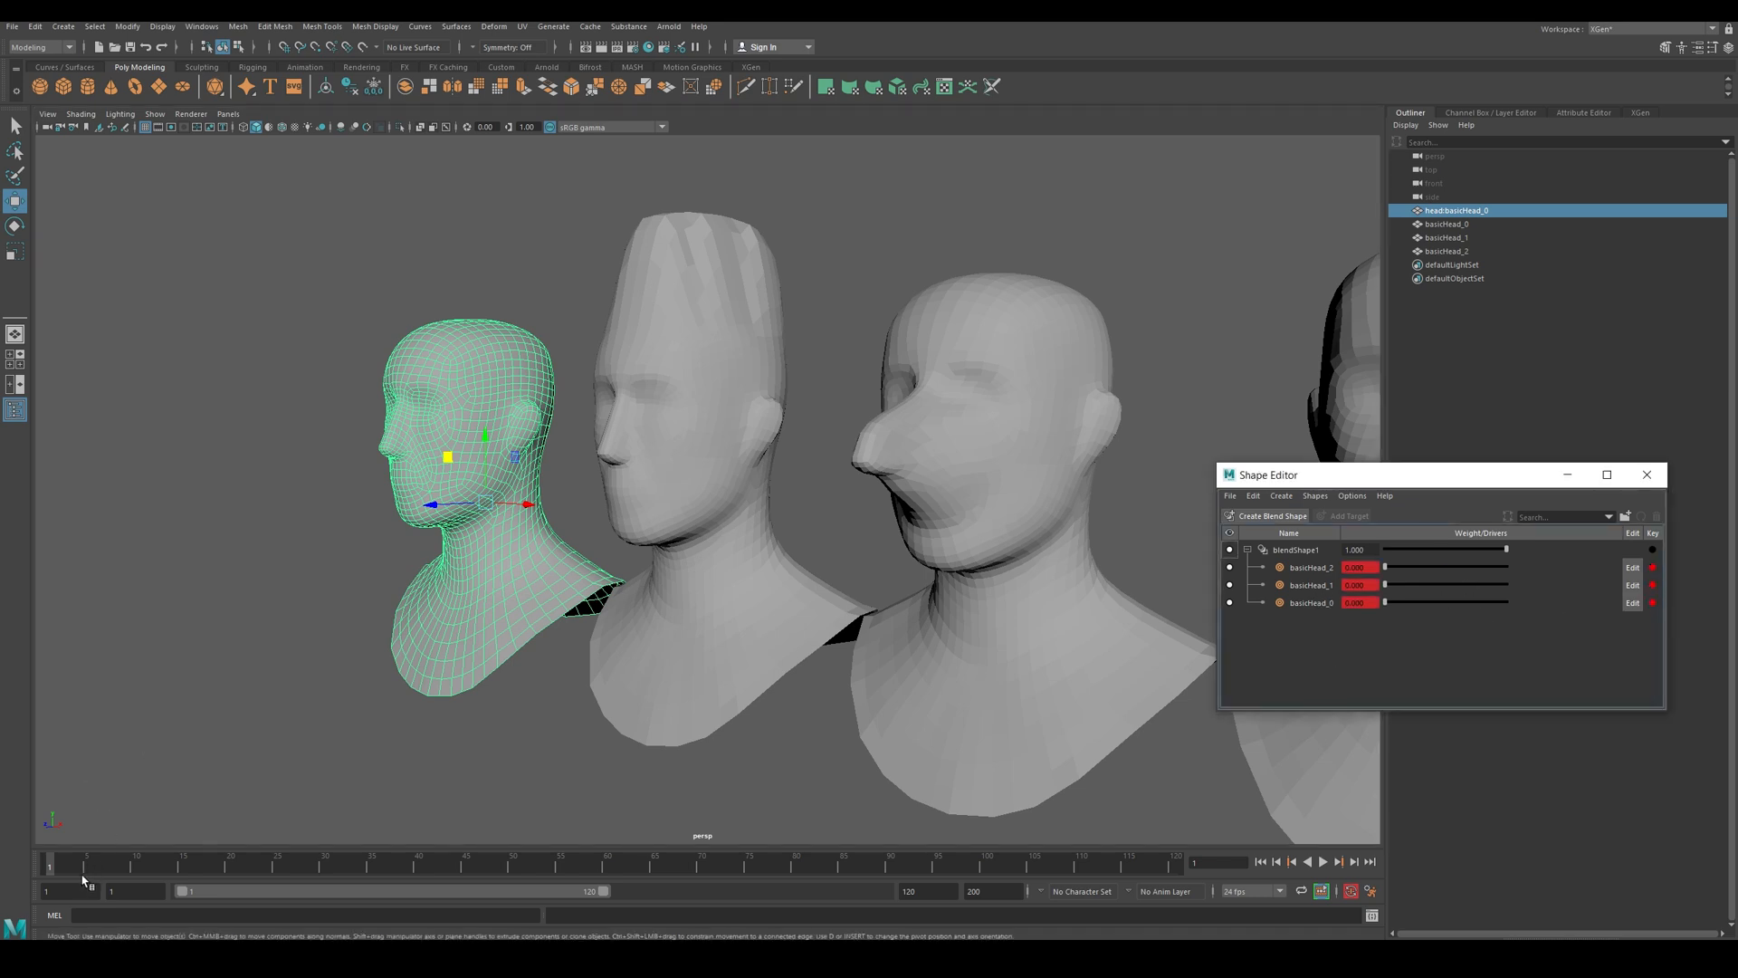
- Key the basicHead_2 weight at 1 on frame 15 and play back the chin animation
{"action": "left_click_drag", "start_coordinate": [82, 870], "coordinate": [183, 869]}
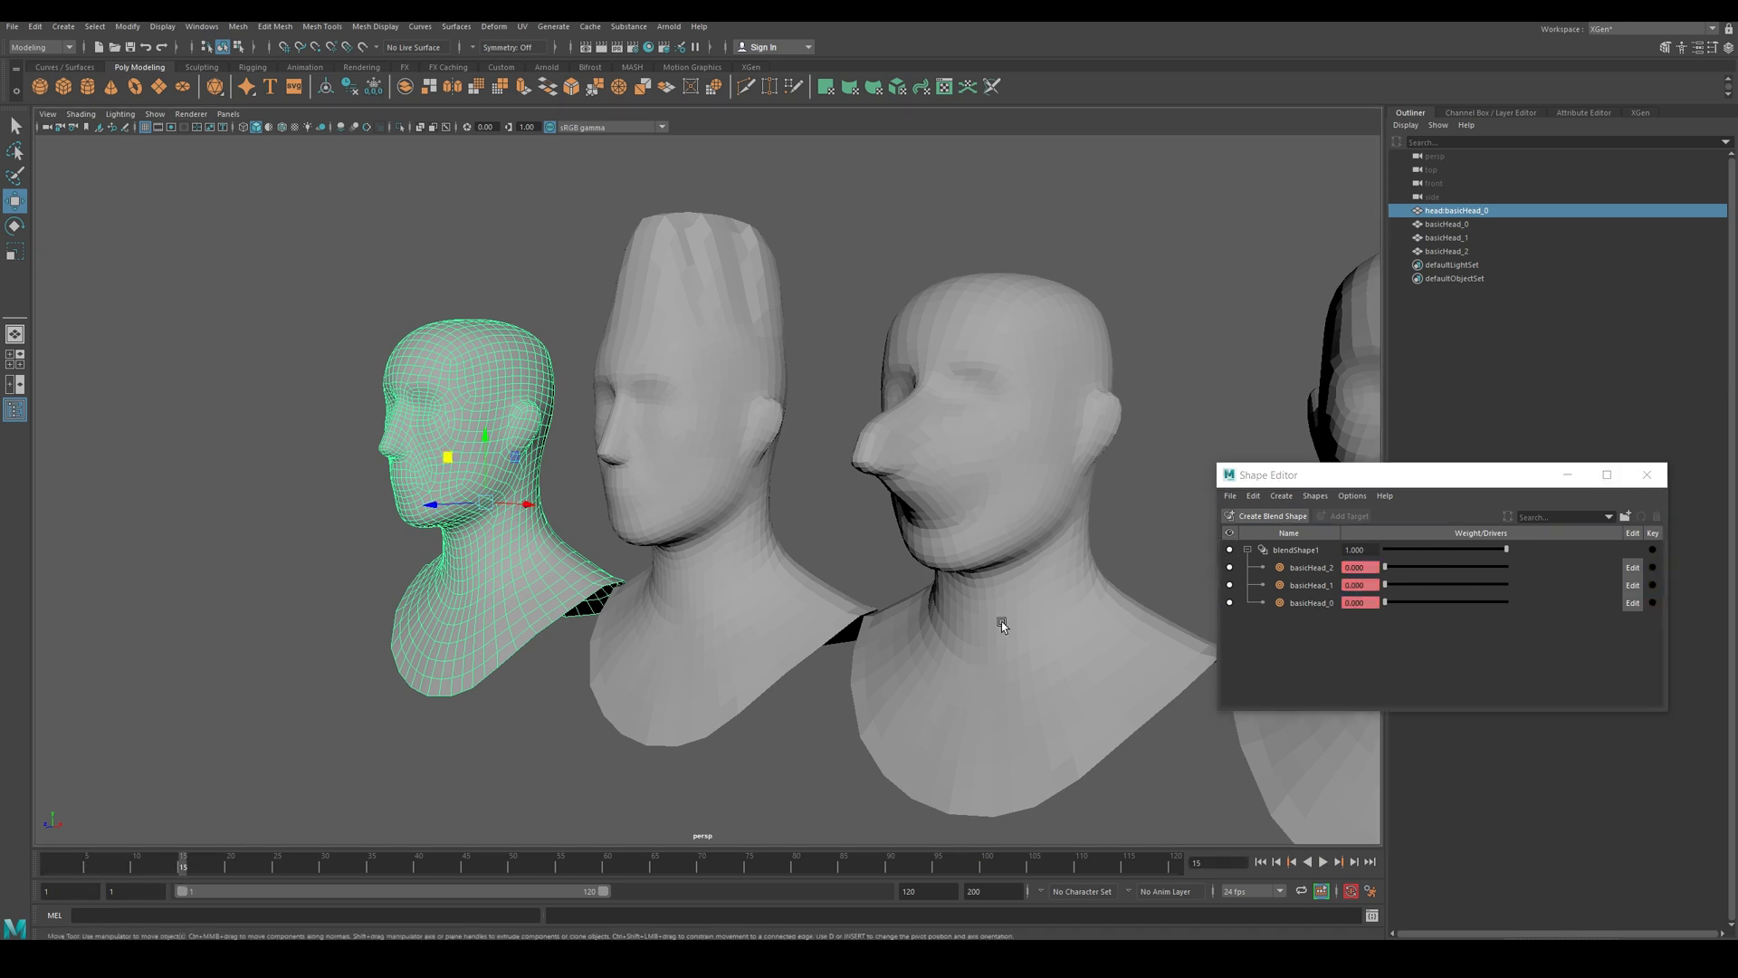
{"action": "left_click_drag", "start_coordinate": [1385, 567], "coordinate": [1506, 566]}
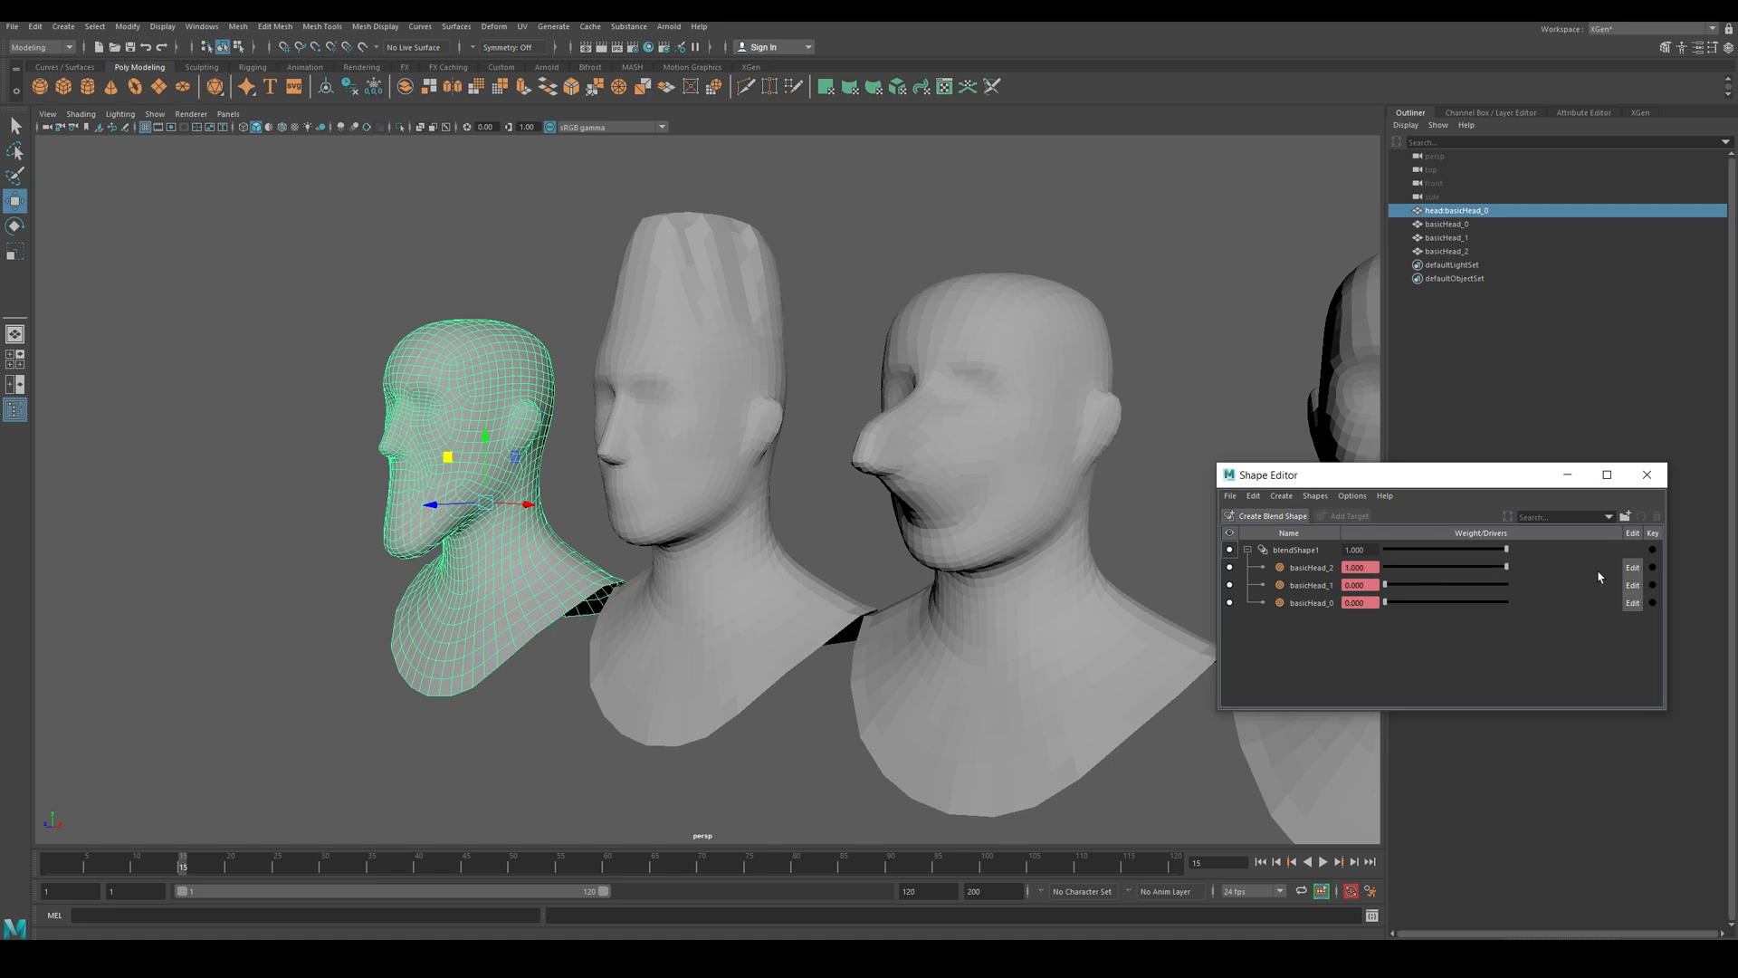
{"action": "left_click", "coordinate": [1652, 567]}
{"action": "left_click", "coordinate": [145, 867]}
{"action": "key", "text": "alt+v"}
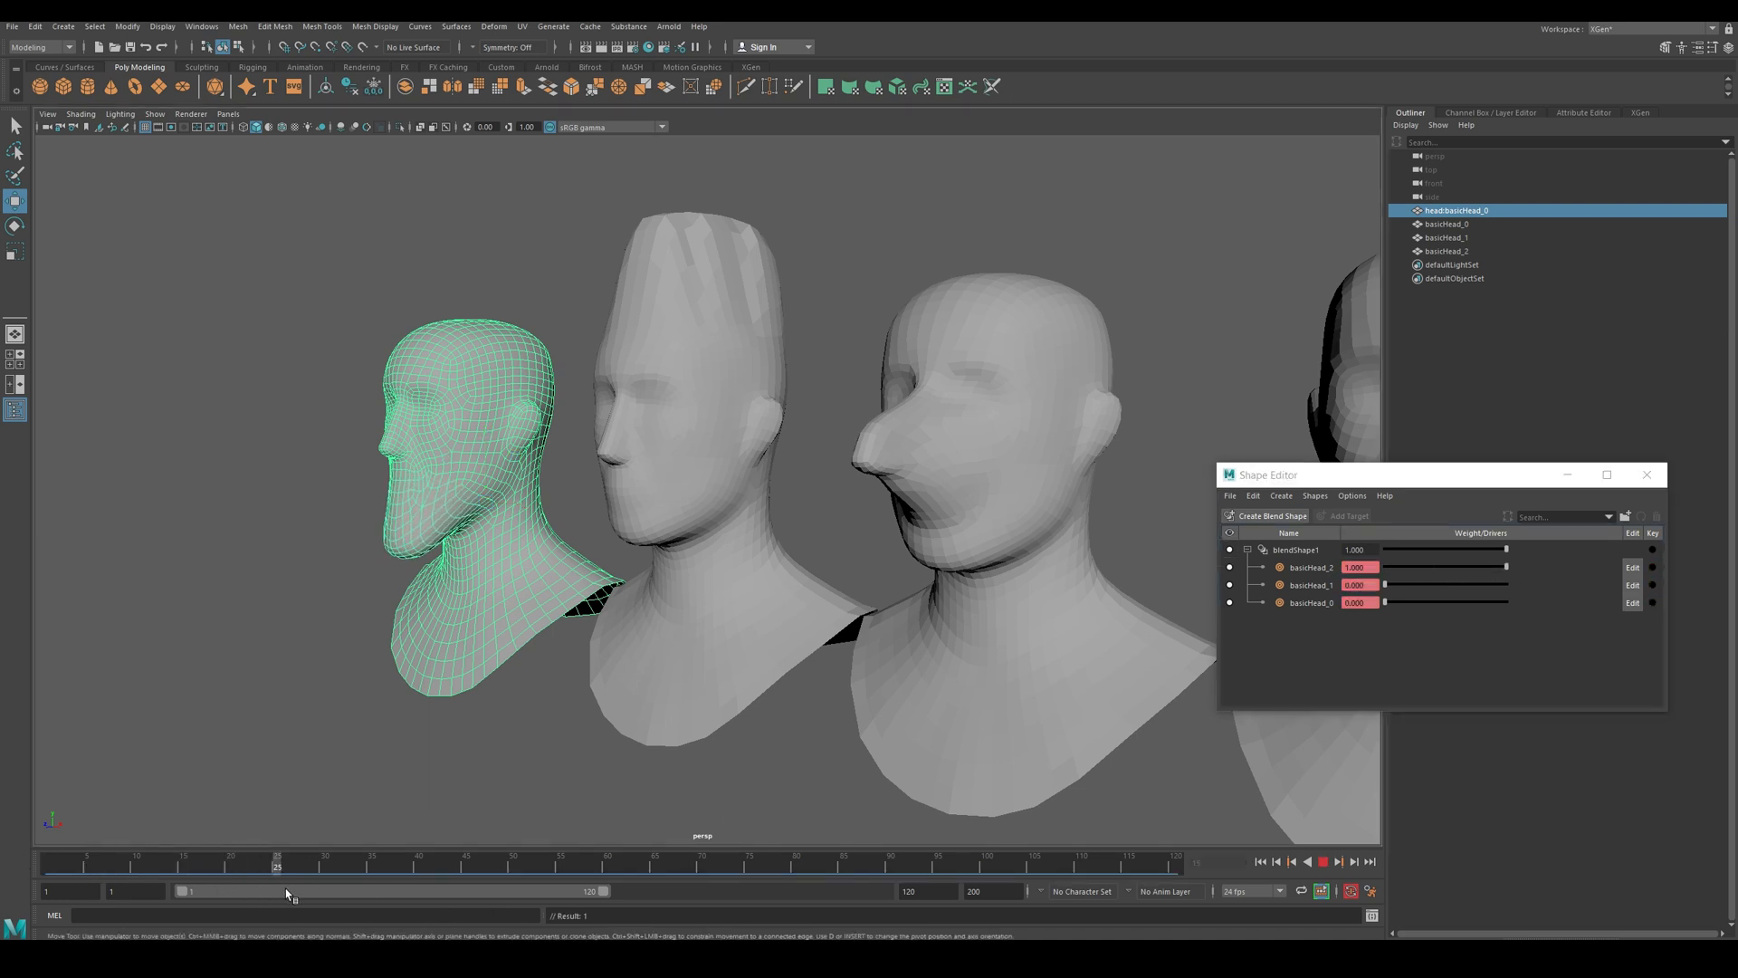
{"action": "key", "text": "alt+v"}
- Key both the basicHead_1 and basicHead_2 weights at 1 on frame 25, checking the motion by playing it back
{"action": "left_click_drag", "start_coordinate": [1386, 585], "coordinate": [1611, 593]}
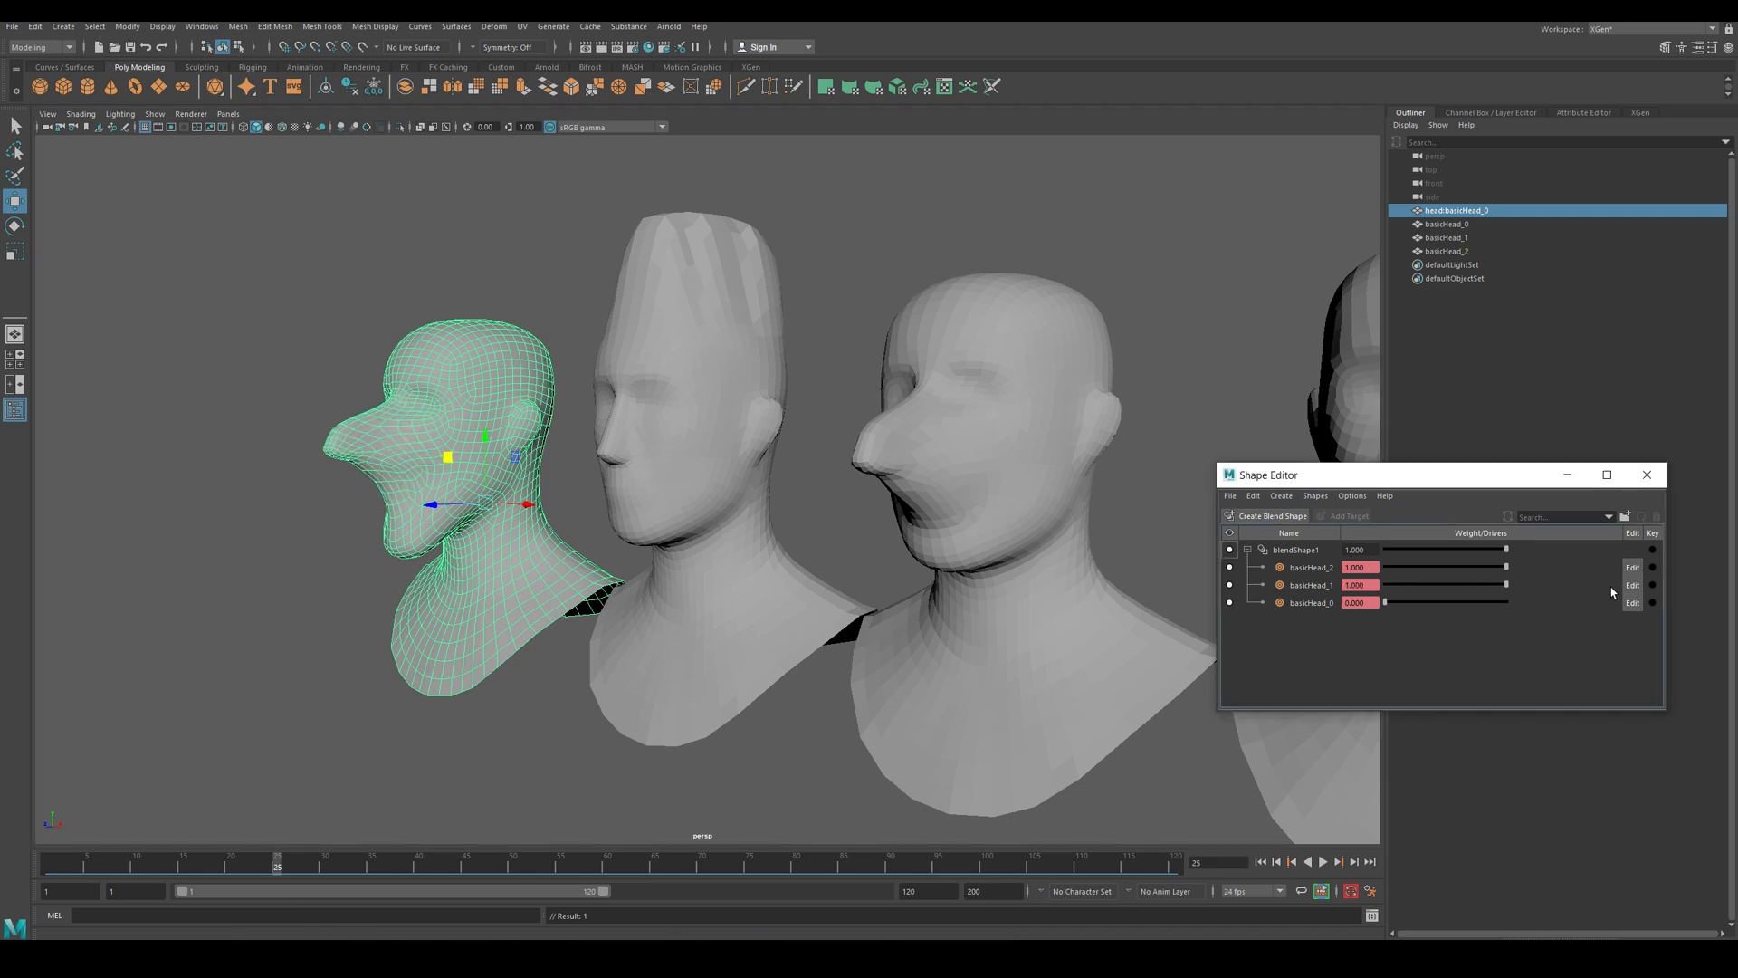
{"action": "left_click", "coordinate": [1652, 585]}
{"action": "key", "text": "alt+v"}
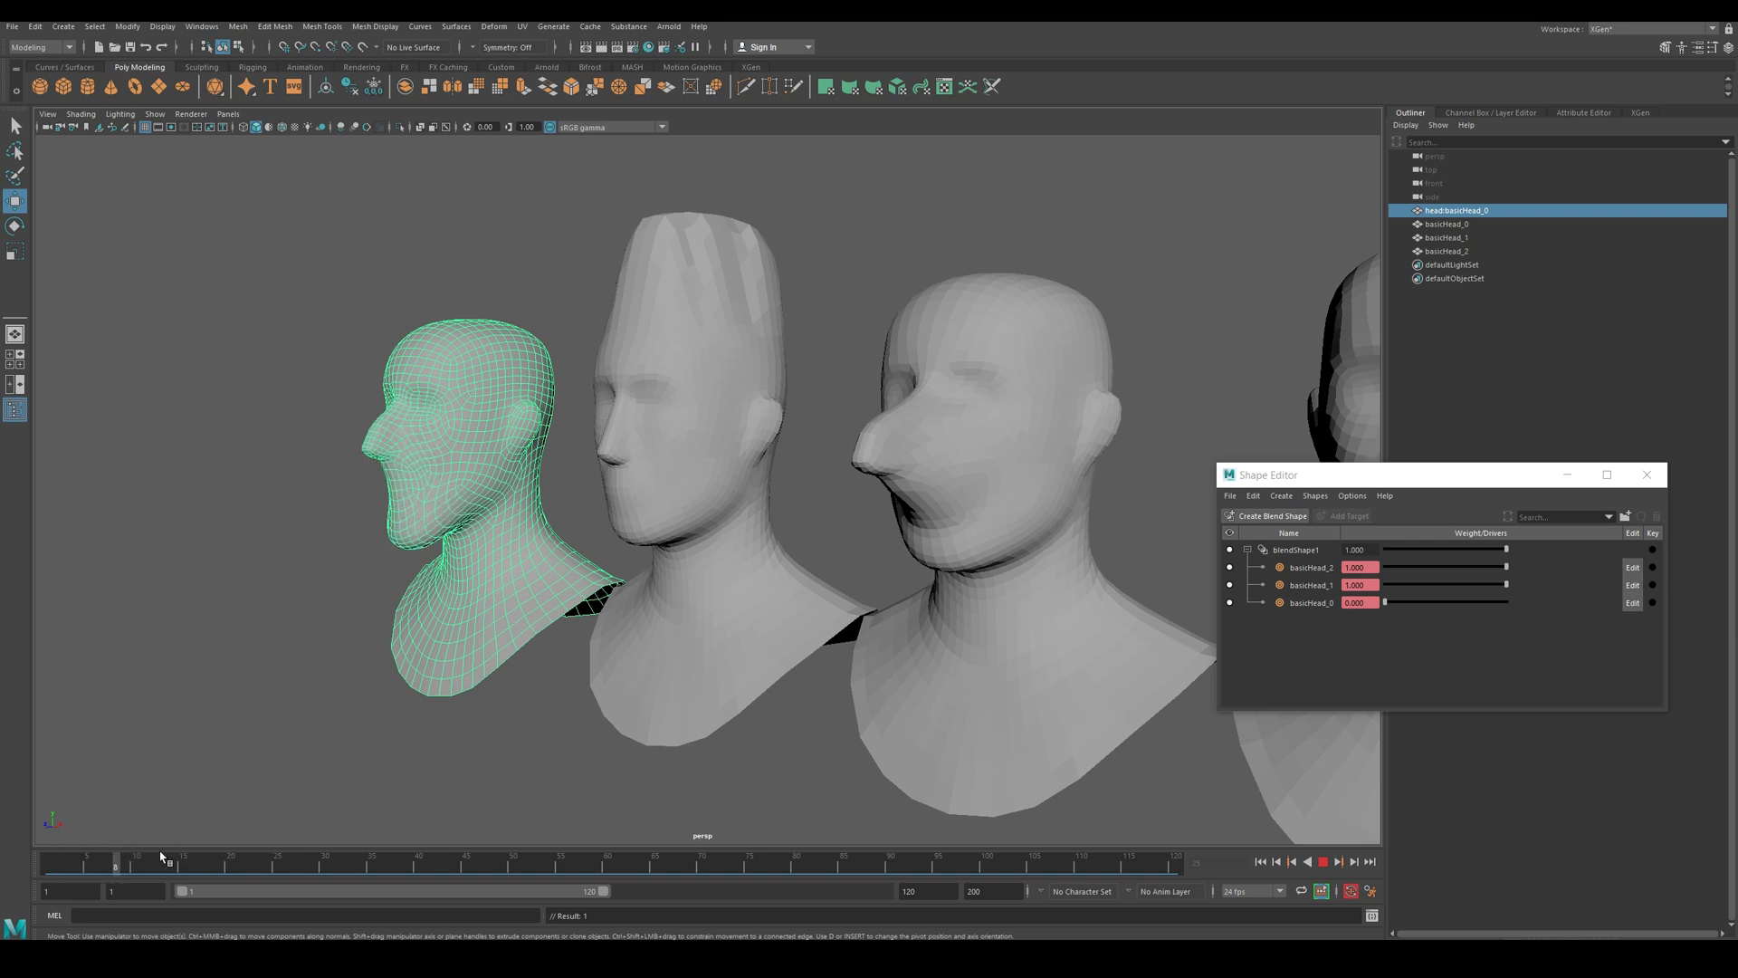
{"action": "mouse_move", "coordinate": [237, 862]}
{"action": "left_mouse_down"}
{"action": "mouse_move", "coordinate": [304, 873]}
{"action": "mouse_move", "coordinate": [279, 872]}
{"action": "left_mouse_up"}
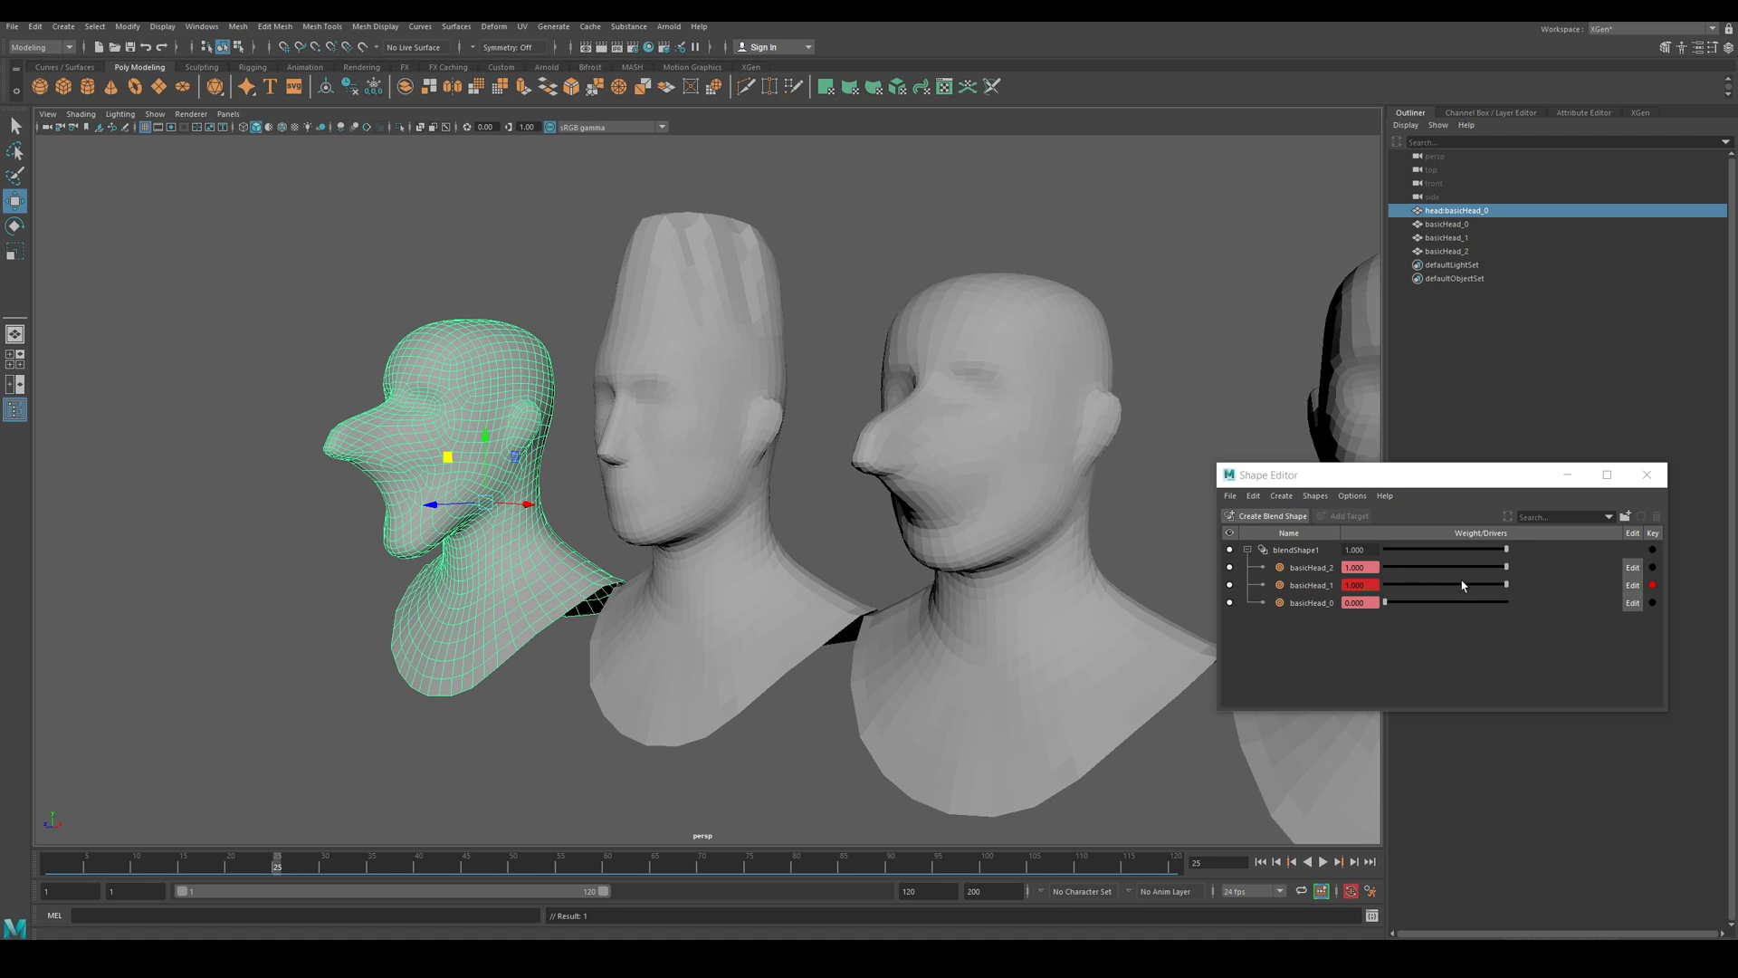
{"action": "left_click", "coordinate": [1652, 567]}
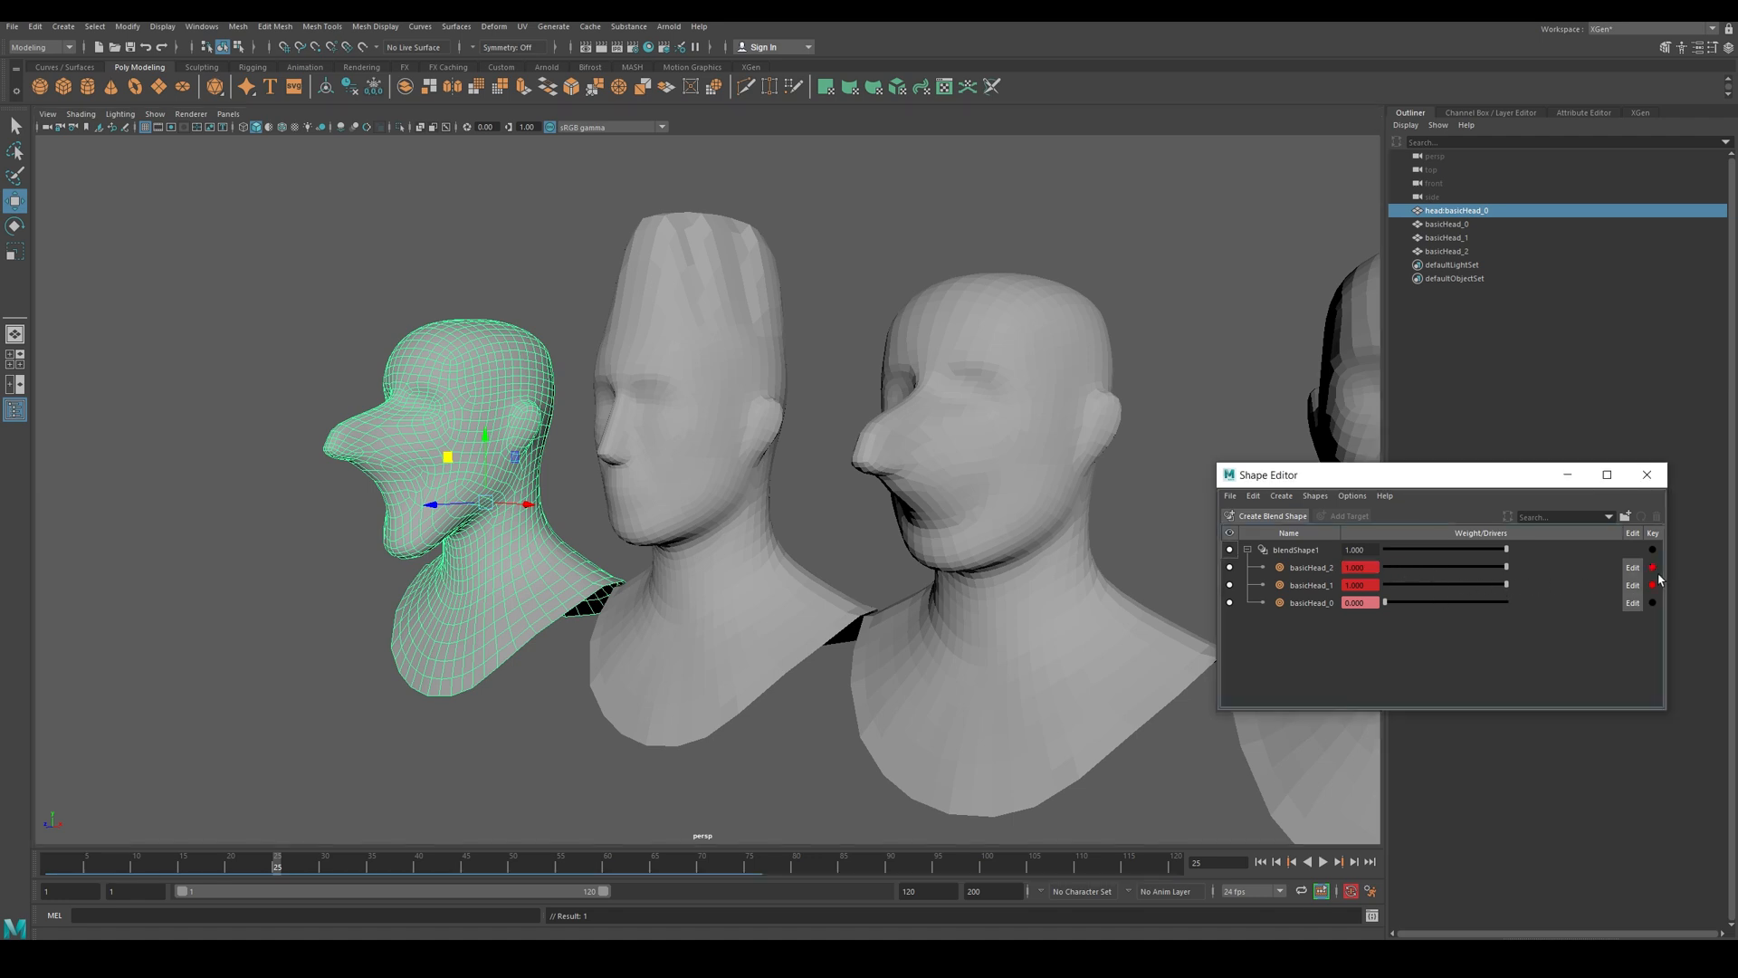
- On frame 45, key basicHead_0 at 1 and basicHead_1 and basicHead_2 at 0, and play back the animation
{"action": "mouse_move", "coordinate": [319, 872]}
{"action": "left_mouse_down"}
{"action": "mouse_move", "coordinate": [427, 885]}
{"action": "mouse_move", "coordinate": [316, 871]}
{"action": "mouse_move", "coordinate": [466, 871]}
{"action": "left_mouse_up"}
{"action": "left_click", "coordinate": [1652, 603]}
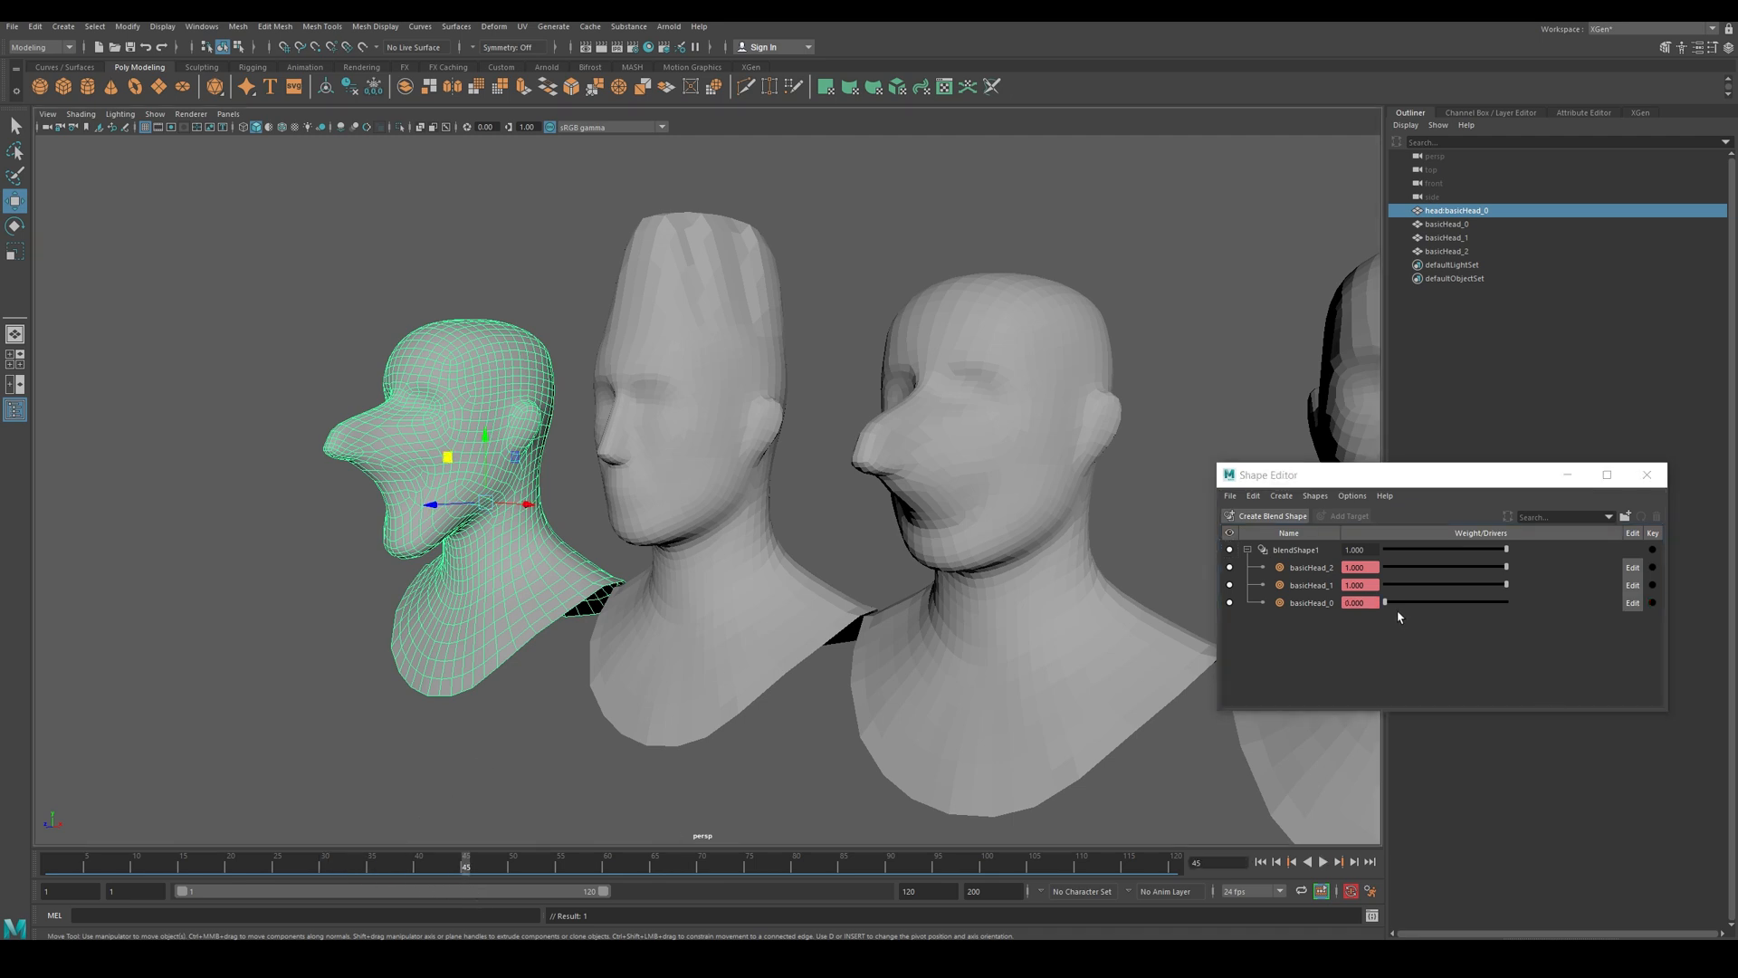
{"action": "left_click_drag", "start_coordinate": [1385, 602], "coordinate": [1580, 628]}
{"action": "left_click_drag", "start_coordinate": [1506, 585], "coordinate": [1382, 576]}
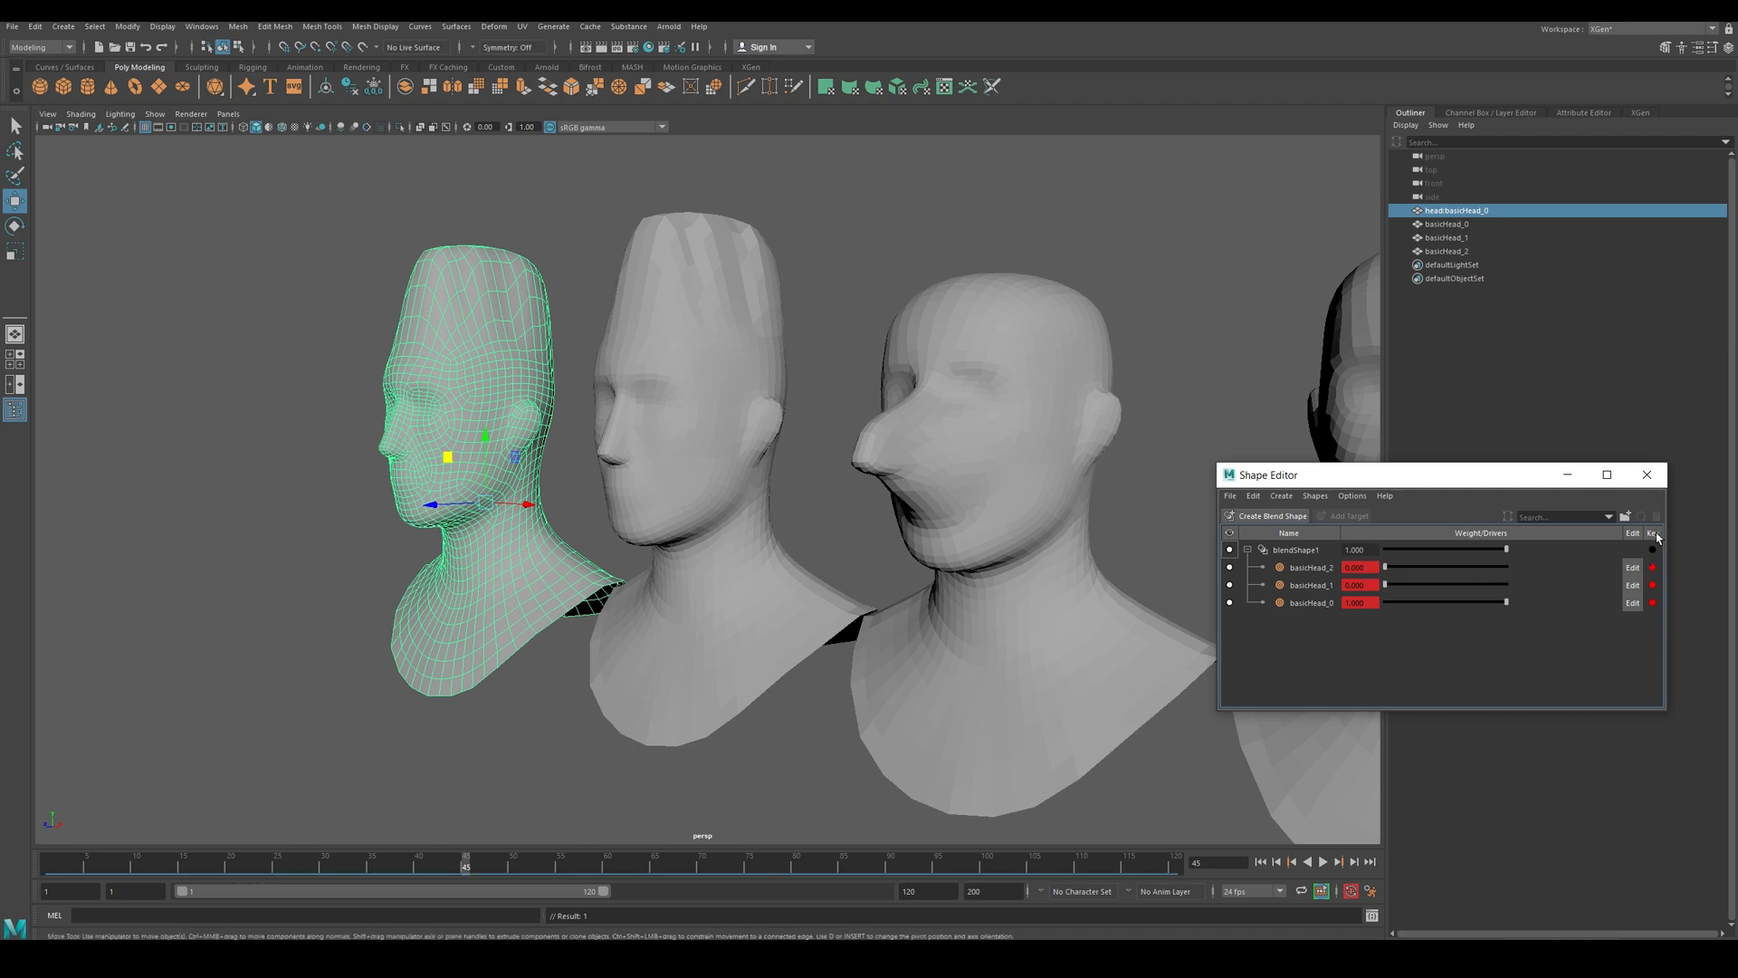
{"action": "key", "text": "alt+v"}
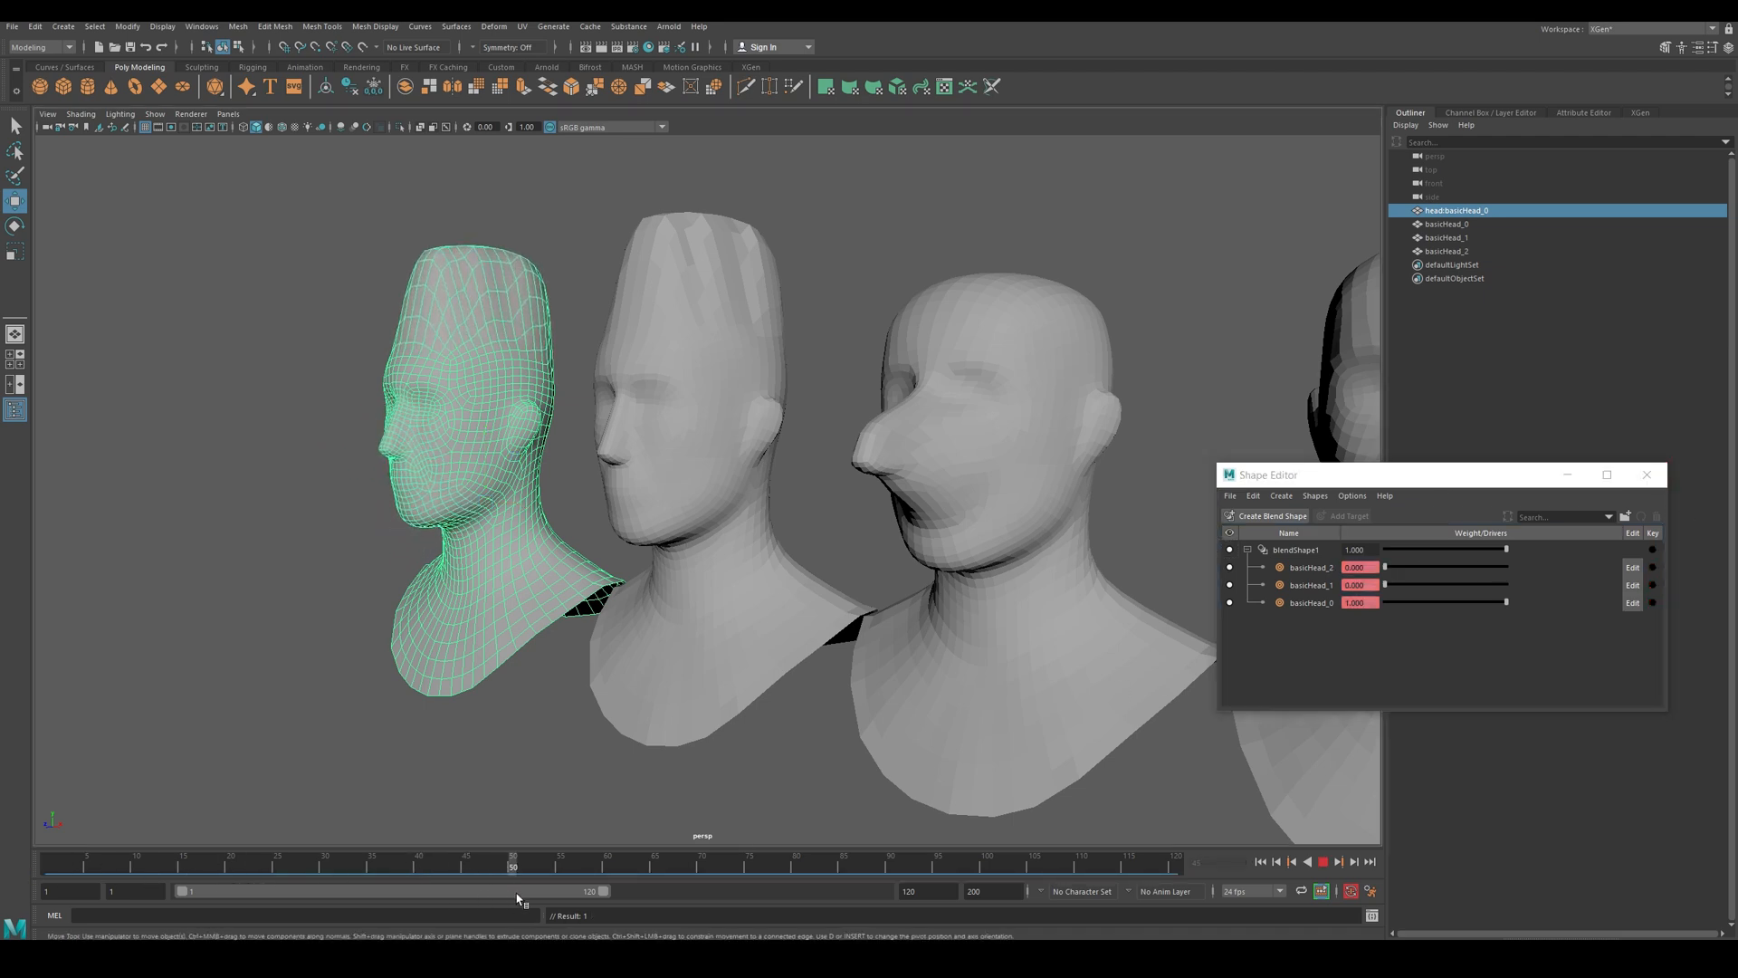
{"action": "key", "text": "alt+v"}
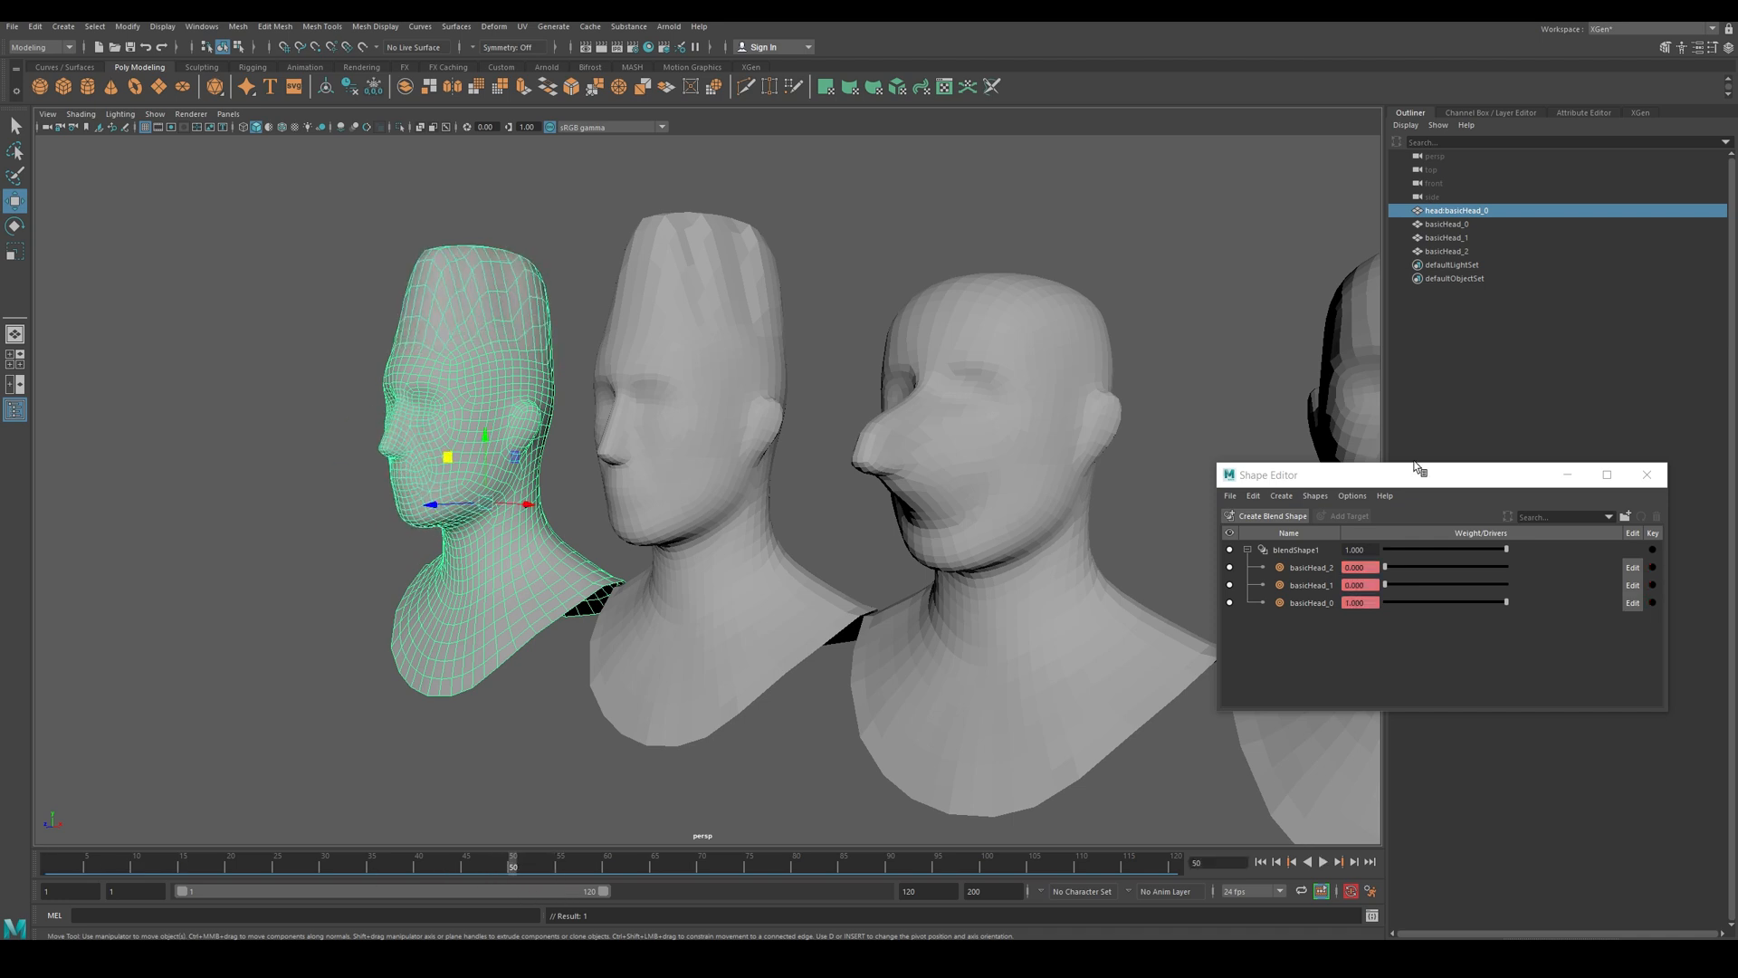
- Set up an FBX export of the selected head to the Desktop with the file name __head_blend
{"action": "left_click", "coordinate": [13, 26]}
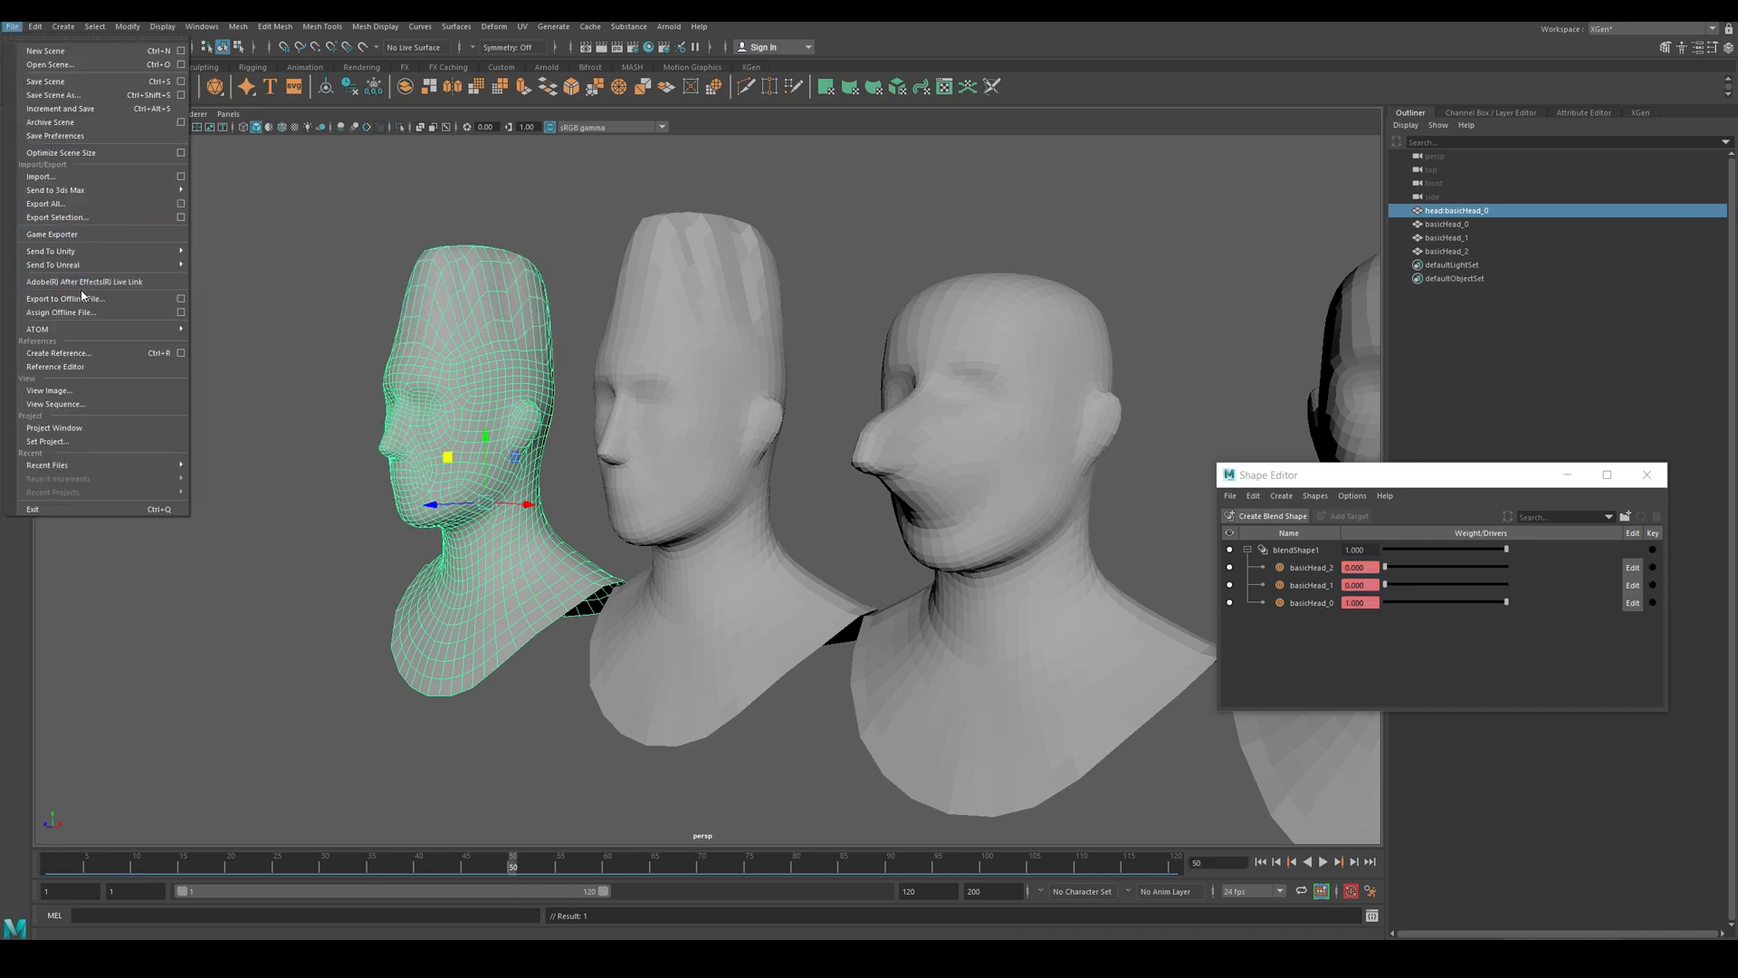
{"action": "left_click", "coordinate": [90, 218]}
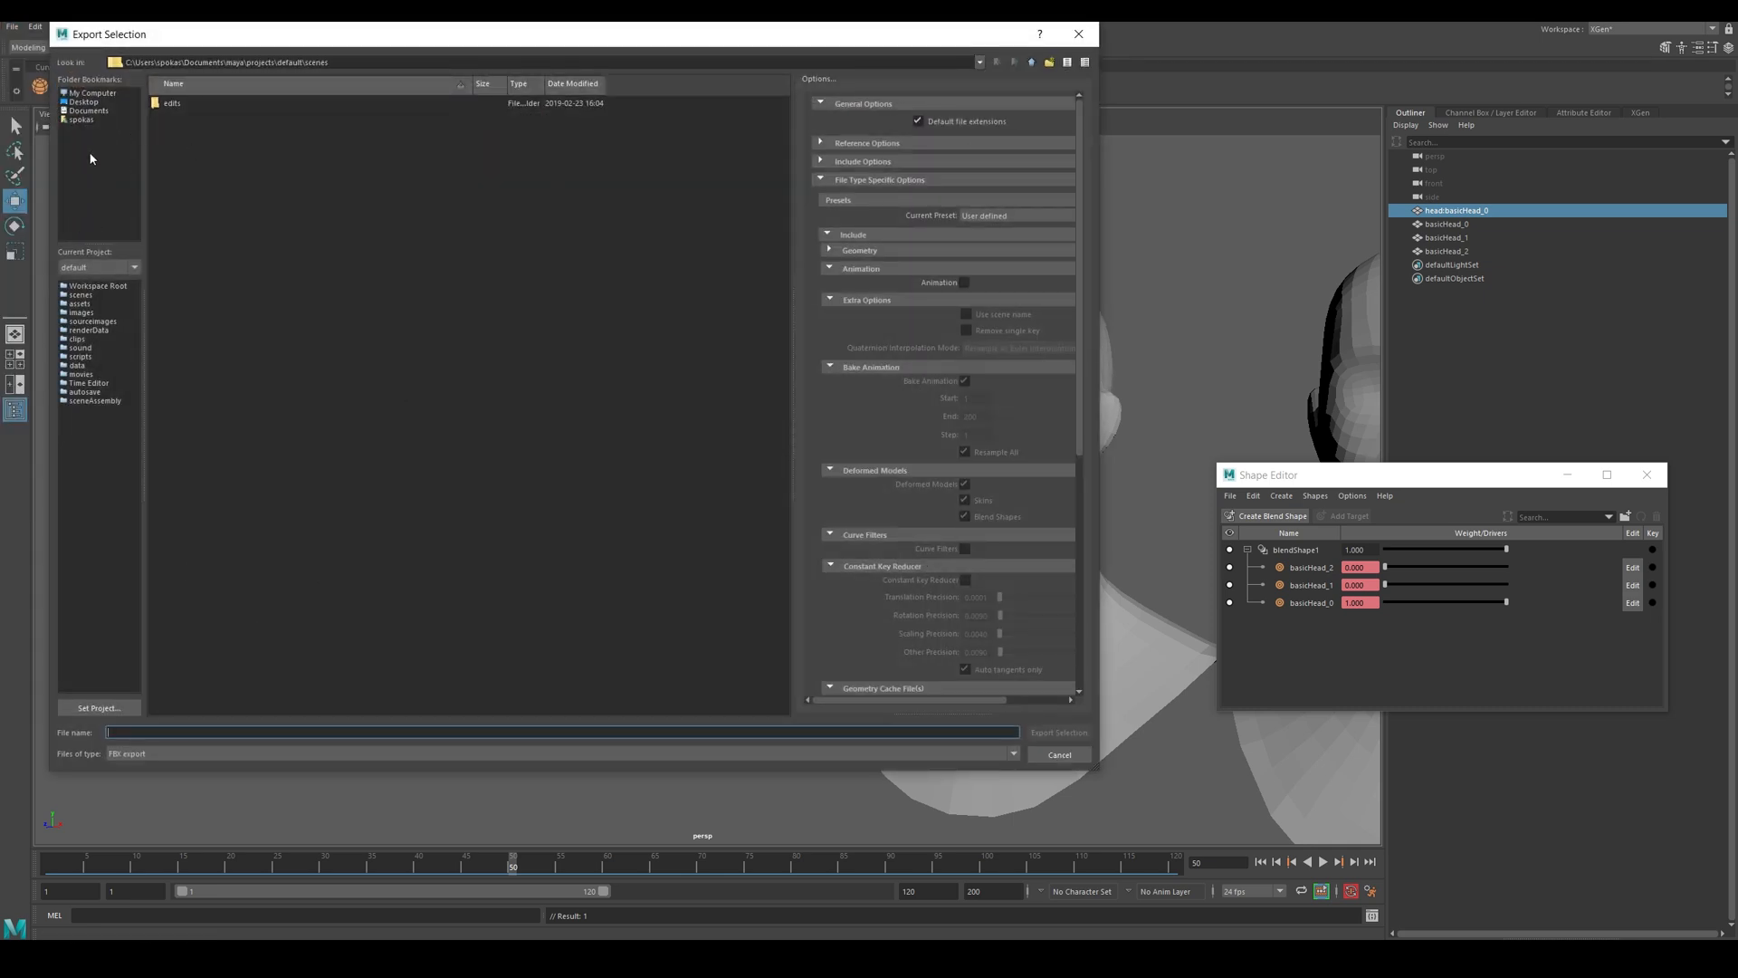
{"action": "left_click", "coordinate": [82, 102]}
{"action": "left_click", "coordinate": [202, 733]}
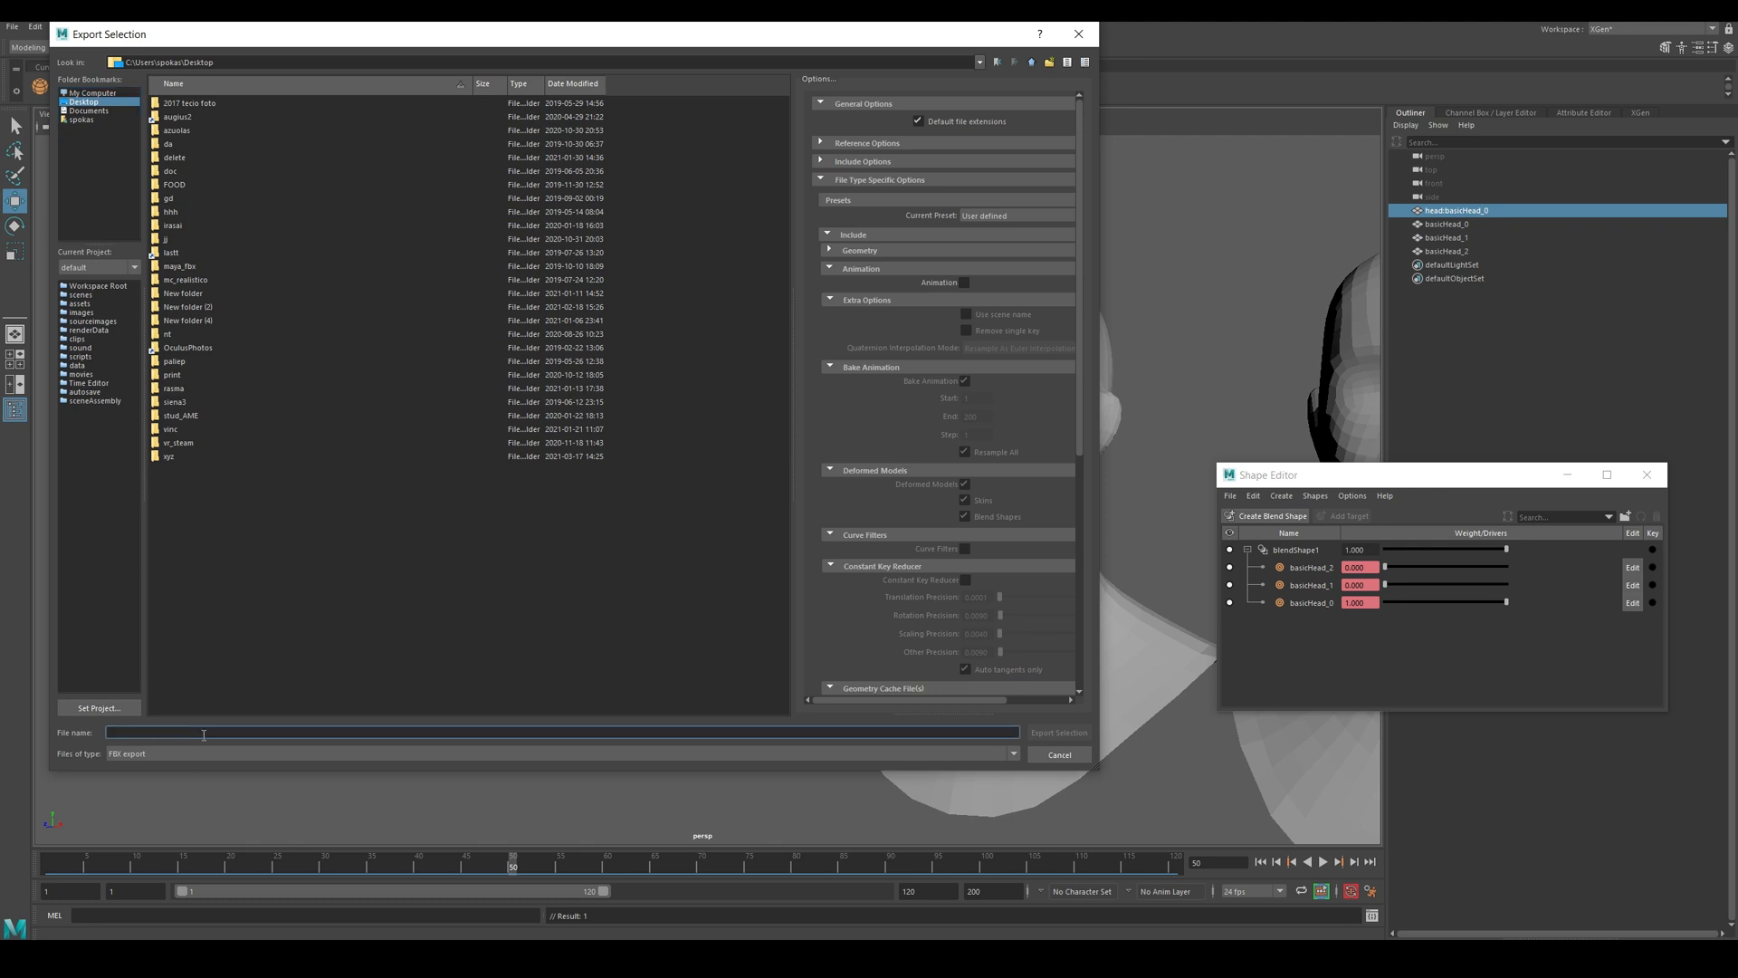
{"action": "type", "text": "__"}
- Include animation in the FBX export and set the bake end frame to 50
{"action": "left_click", "coordinate": [964, 283]}
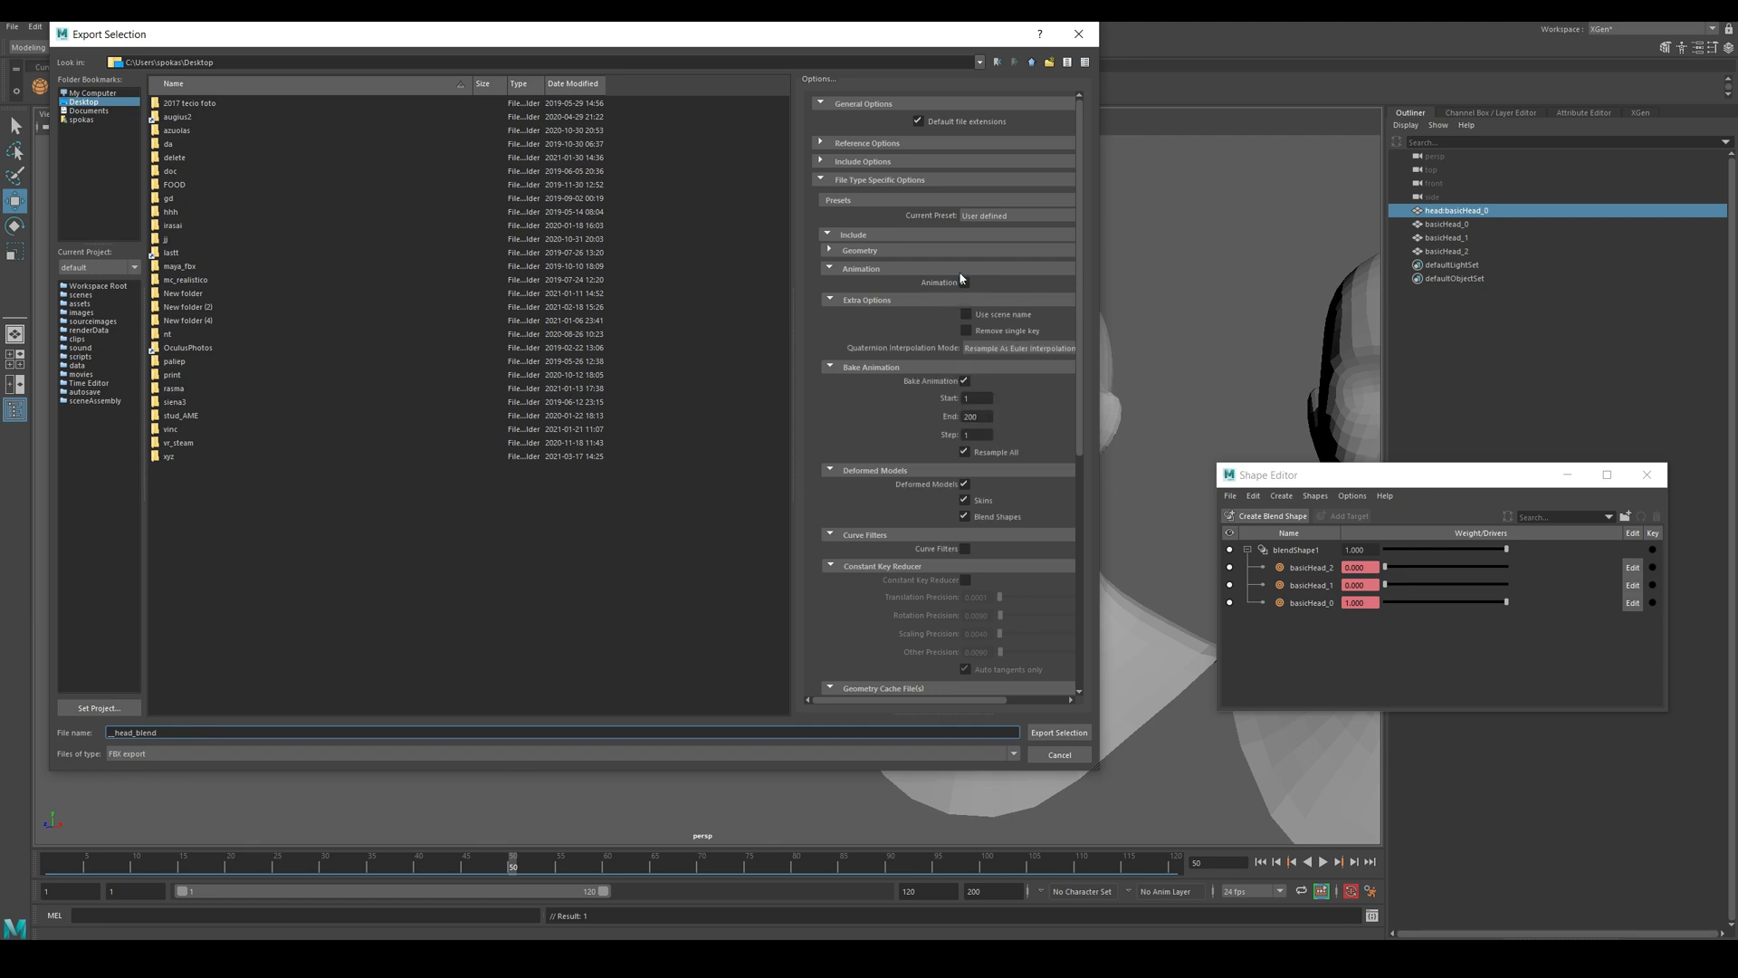
{"action": "left_click", "coordinate": [987, 420]}
{"action": "type", "text": "50"}
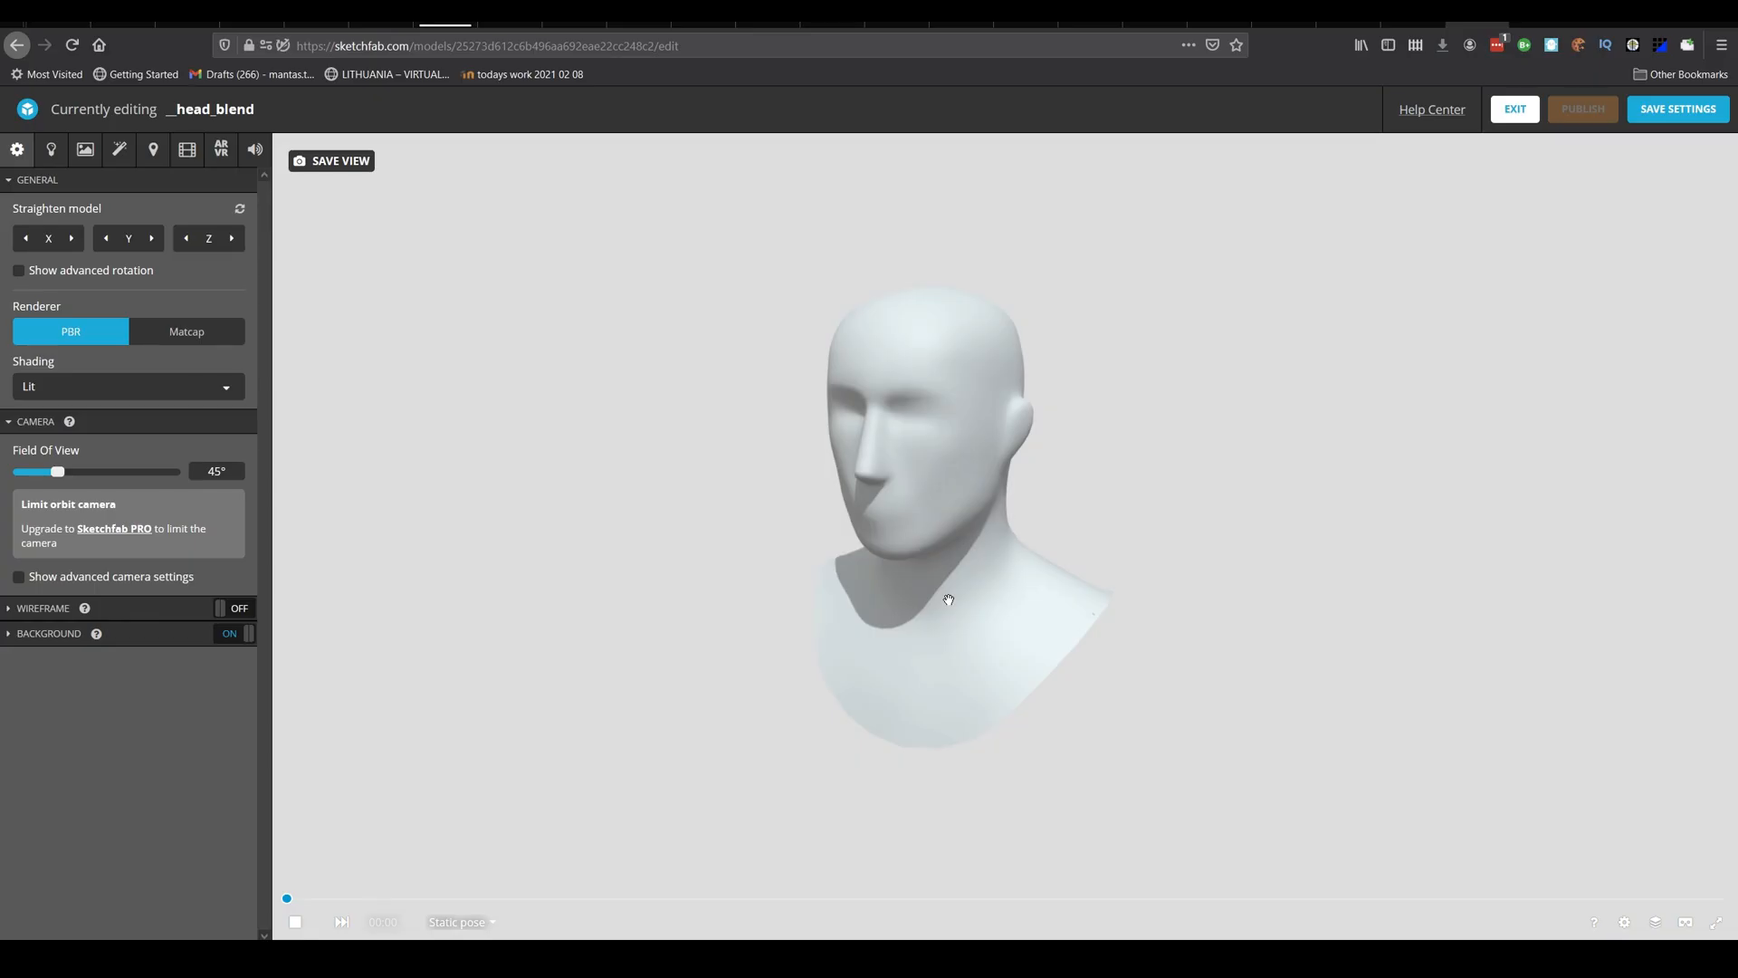
- Switch to the Sketchfab 3D editor and play the Take 001 animation of __head_blend, viewing the head from several angles
{"action": "mouse_move", "coordinate": [942, 602]}
{"action": "left_mouse_down"}
{"action": "mouse_move", "coordinate": [900, 589]}
{"action": "mouse_move", "coordinate": [911, 581]}
{"action": "left_mouse_up"}
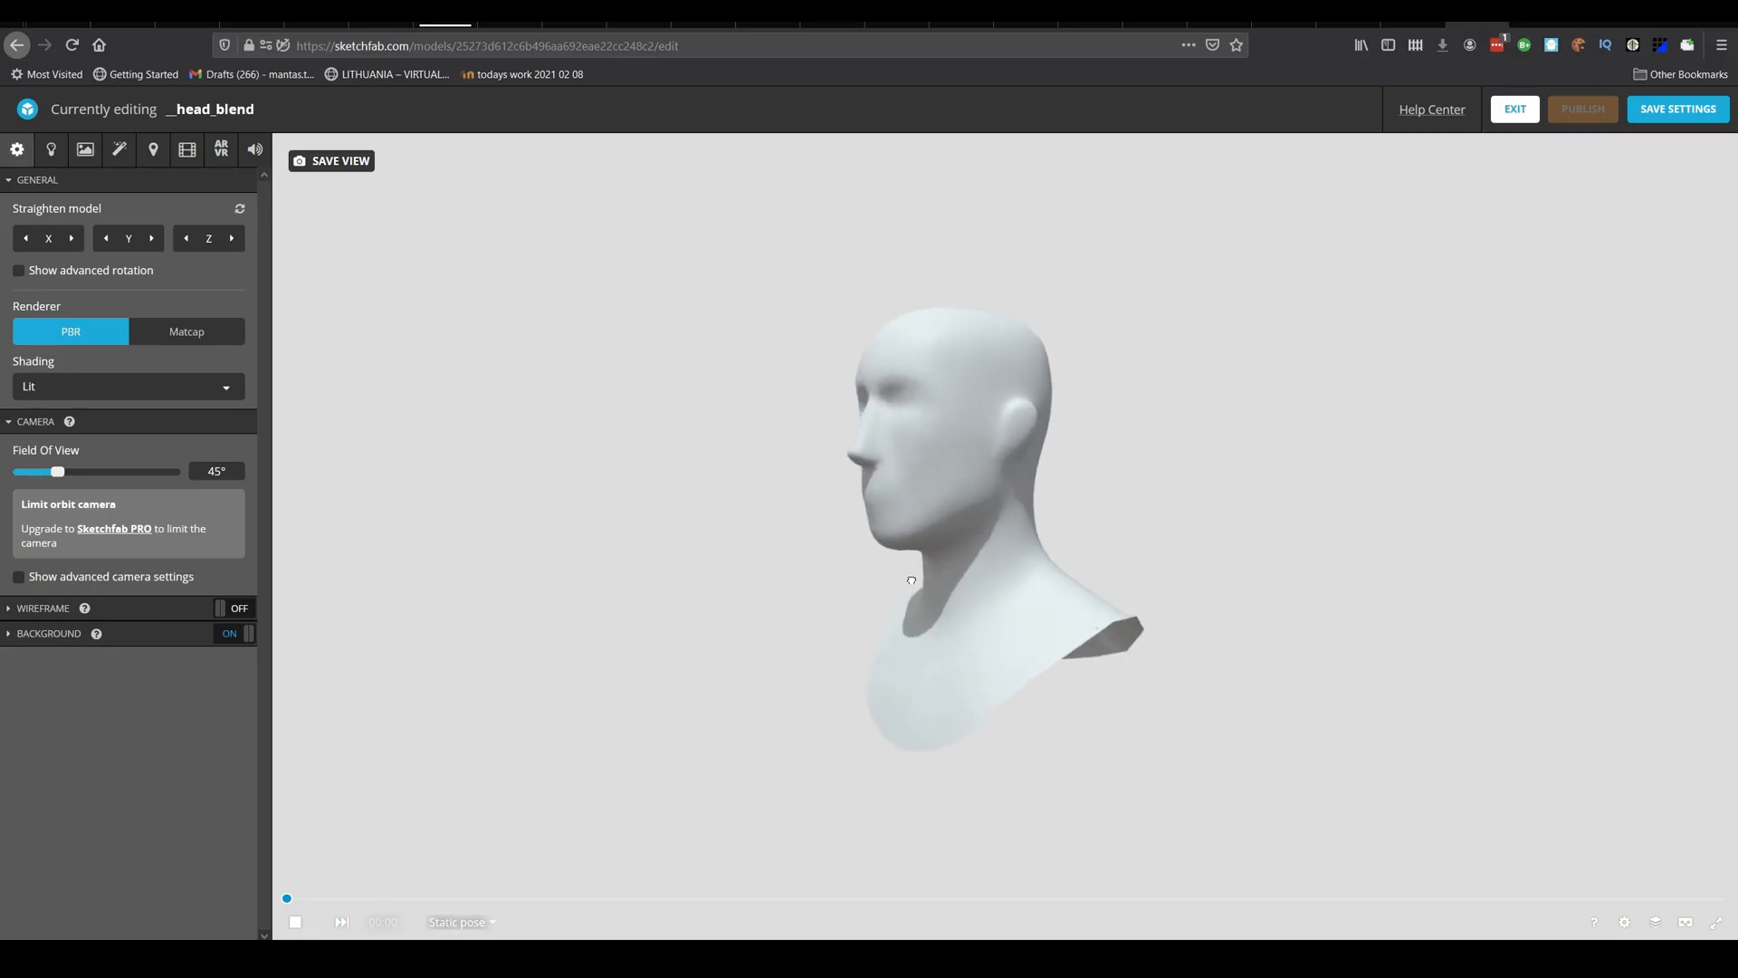
{"action": "left_click_drag", "start_coordinate": [764, 578], "coordinate": [812, 578]}
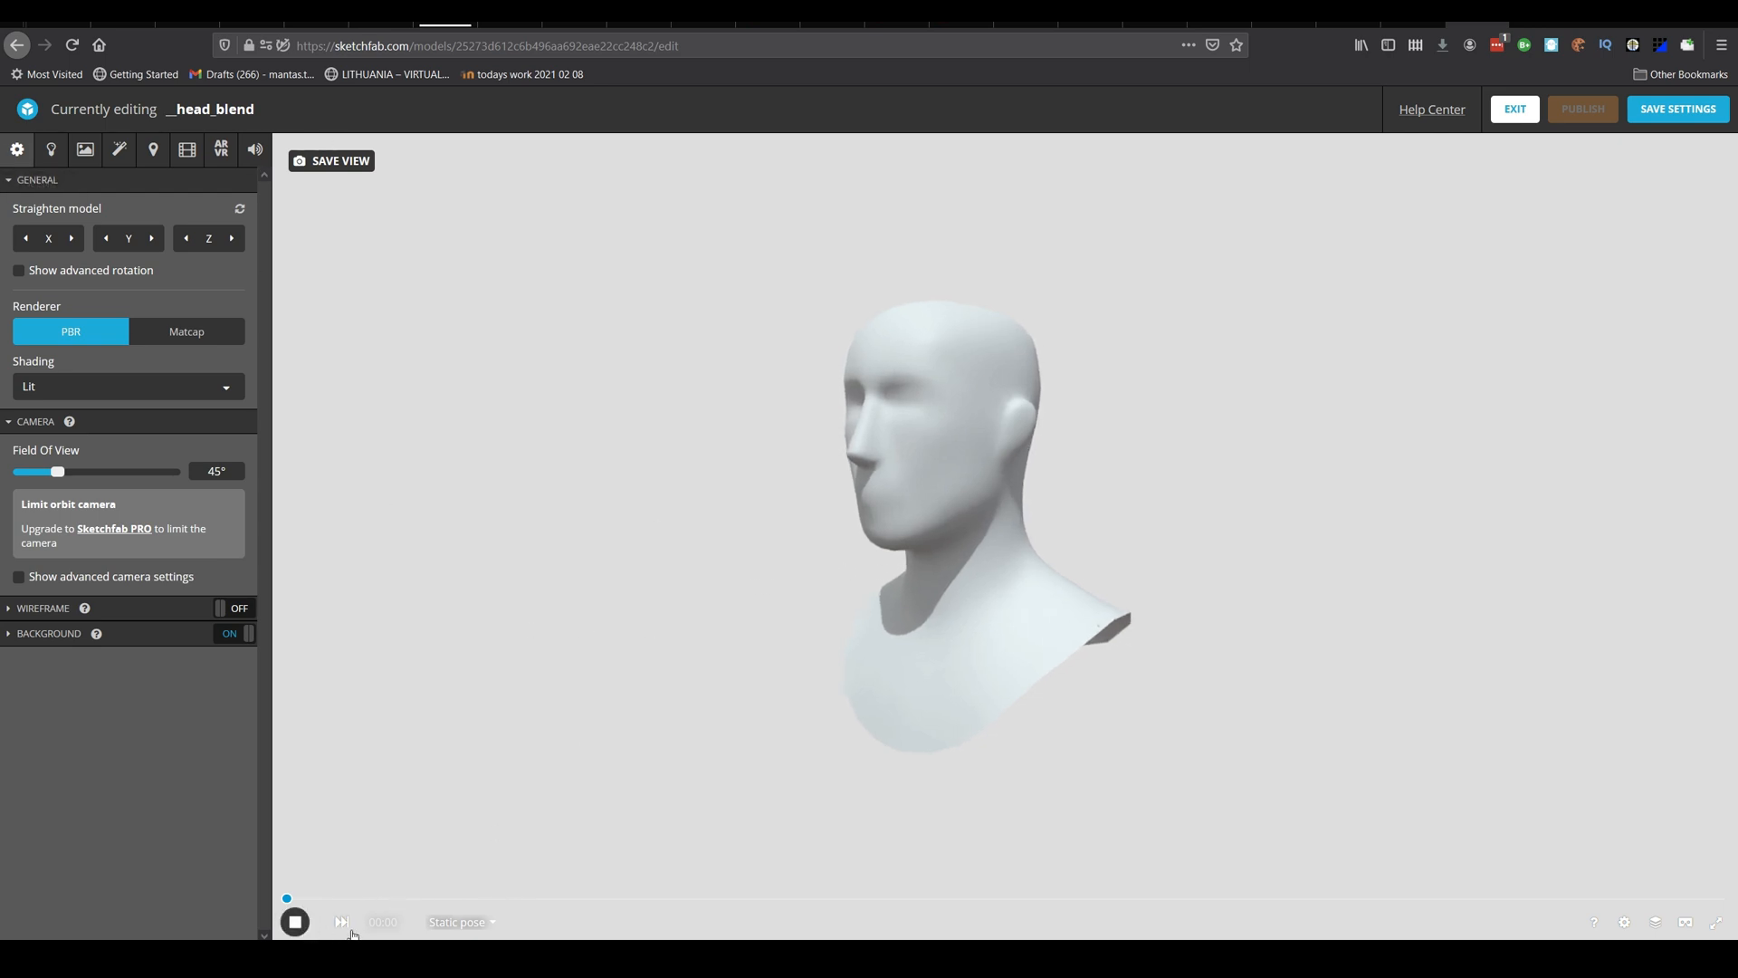
{"action": "left_click", "coordinate": [459, 922]}
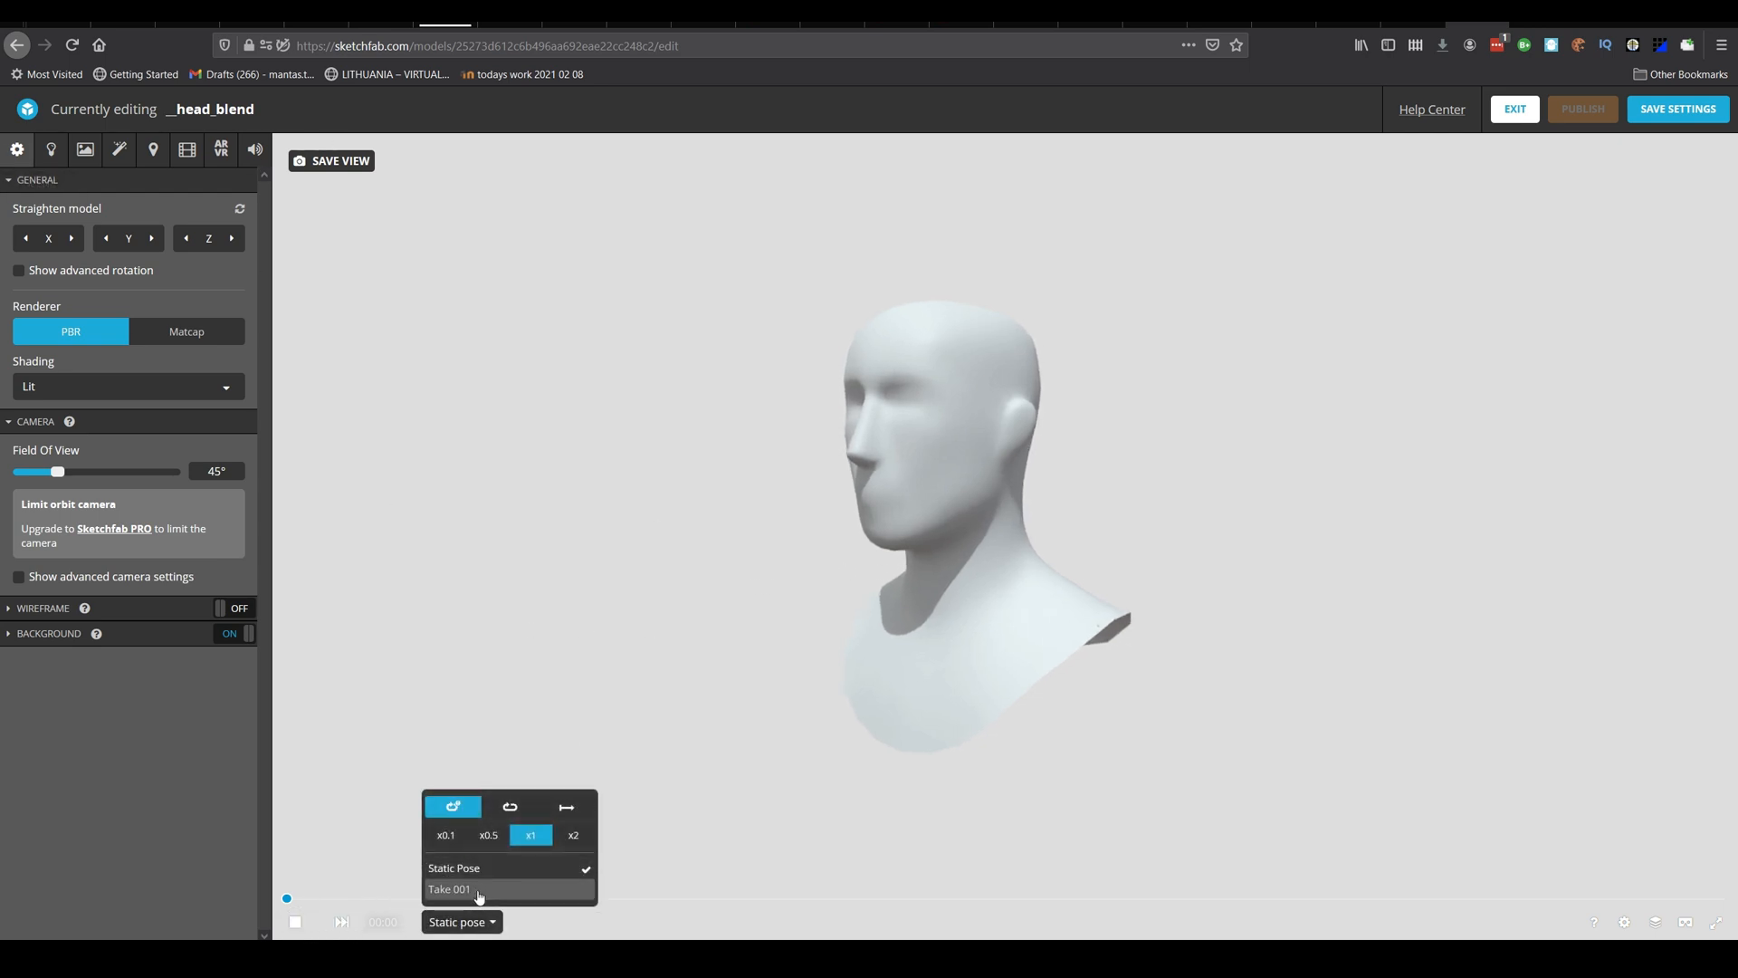
{"action": "left_click", "coordinate": [480, 892]}
{"action": "left_click_drag", "start_coordinate": [855, 667], "coordinate": [854, 584]}
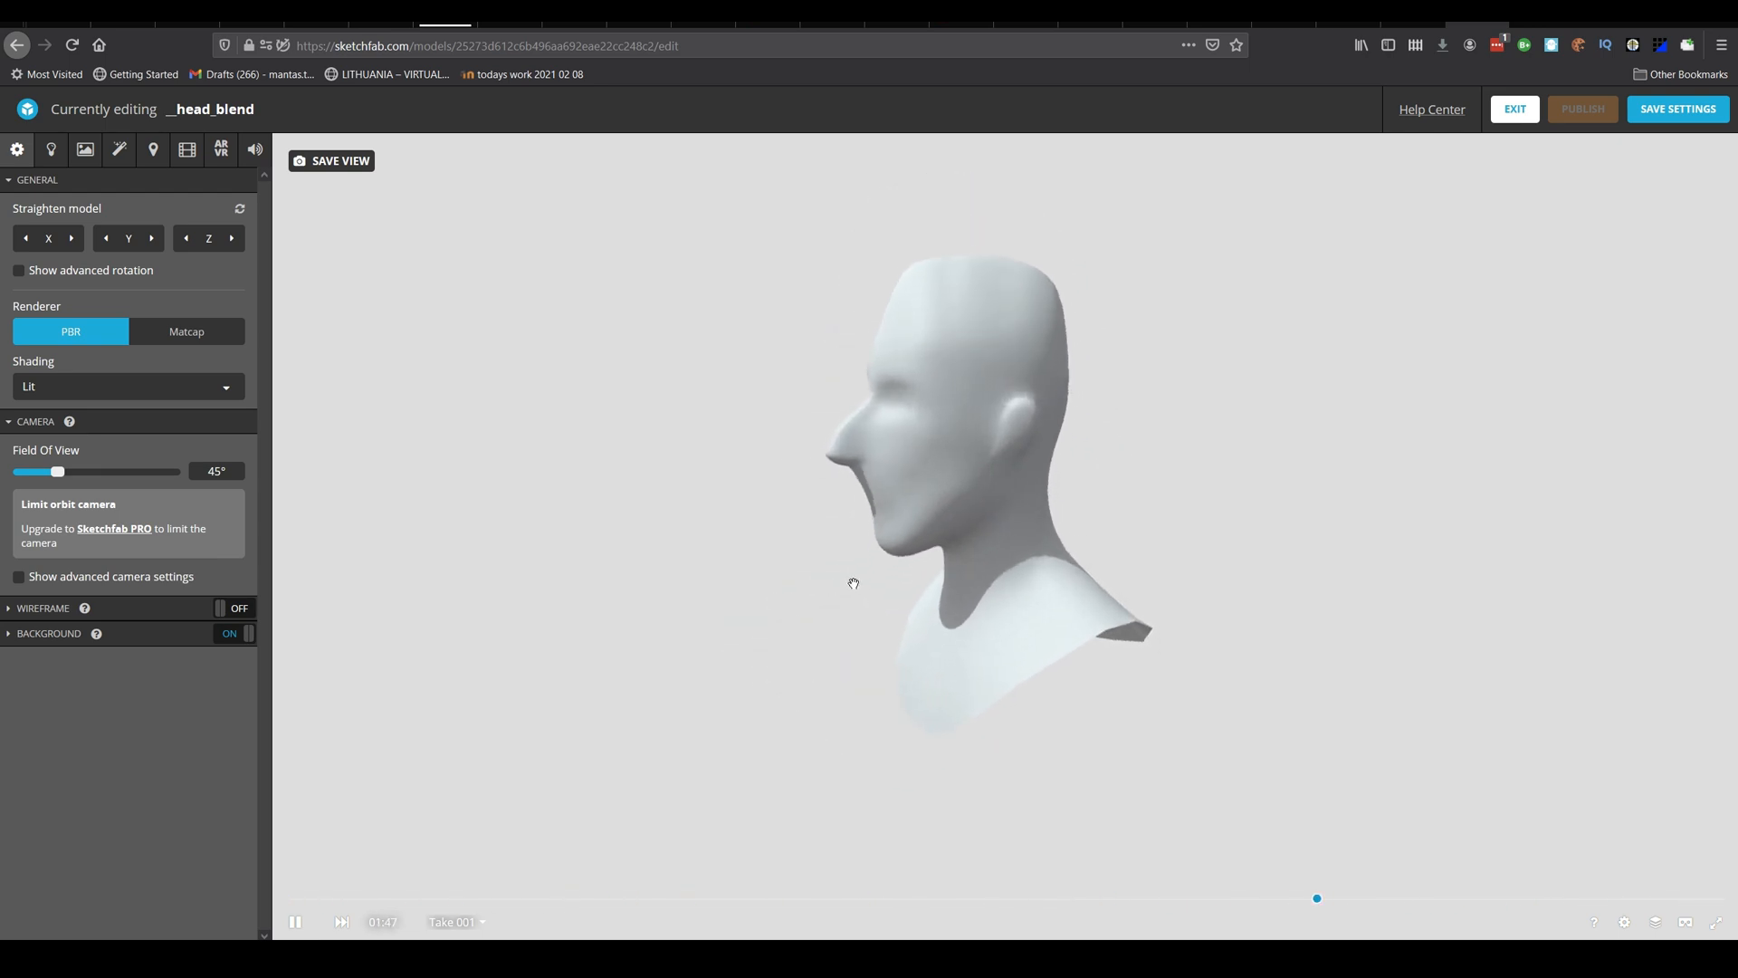